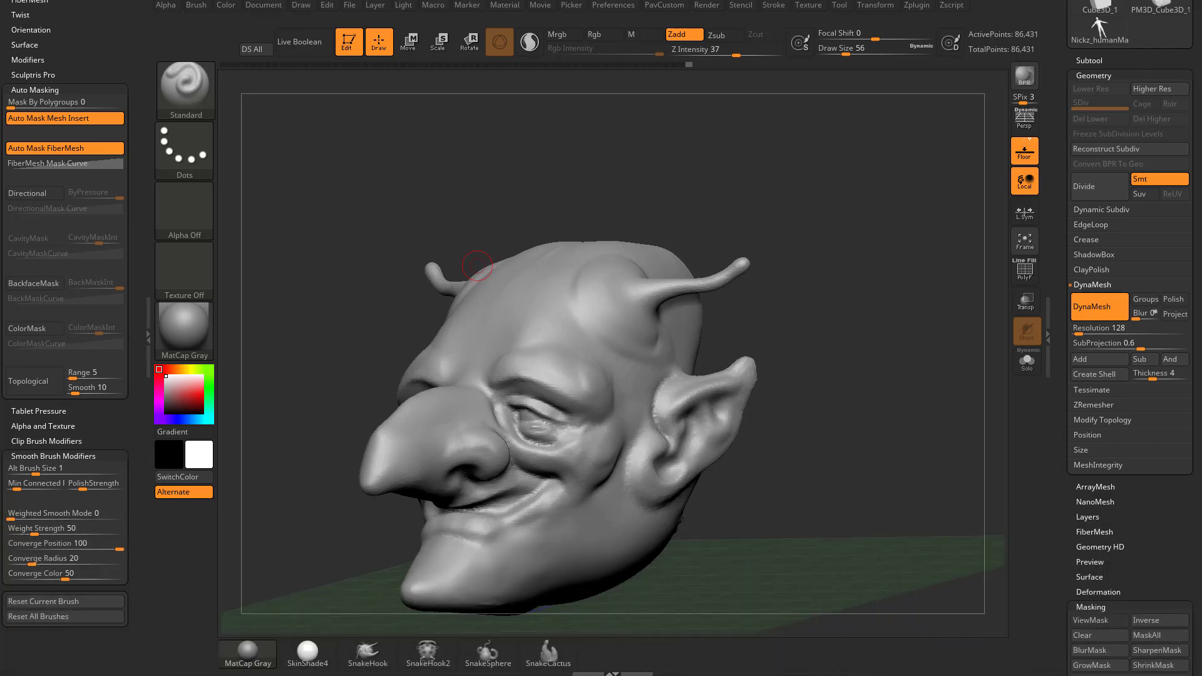
- Set the sculpting brush's draw size to 65
drag(901, 227, 891, 192)
key(s)
click(882, 228)
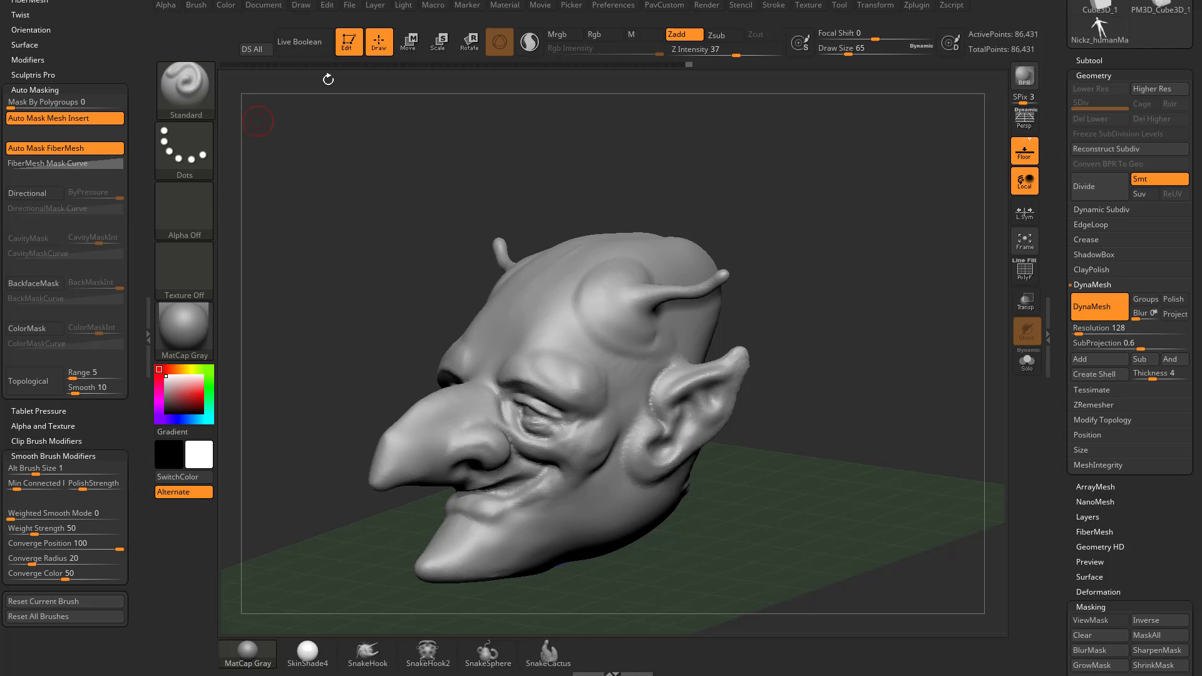
click(210, 111)
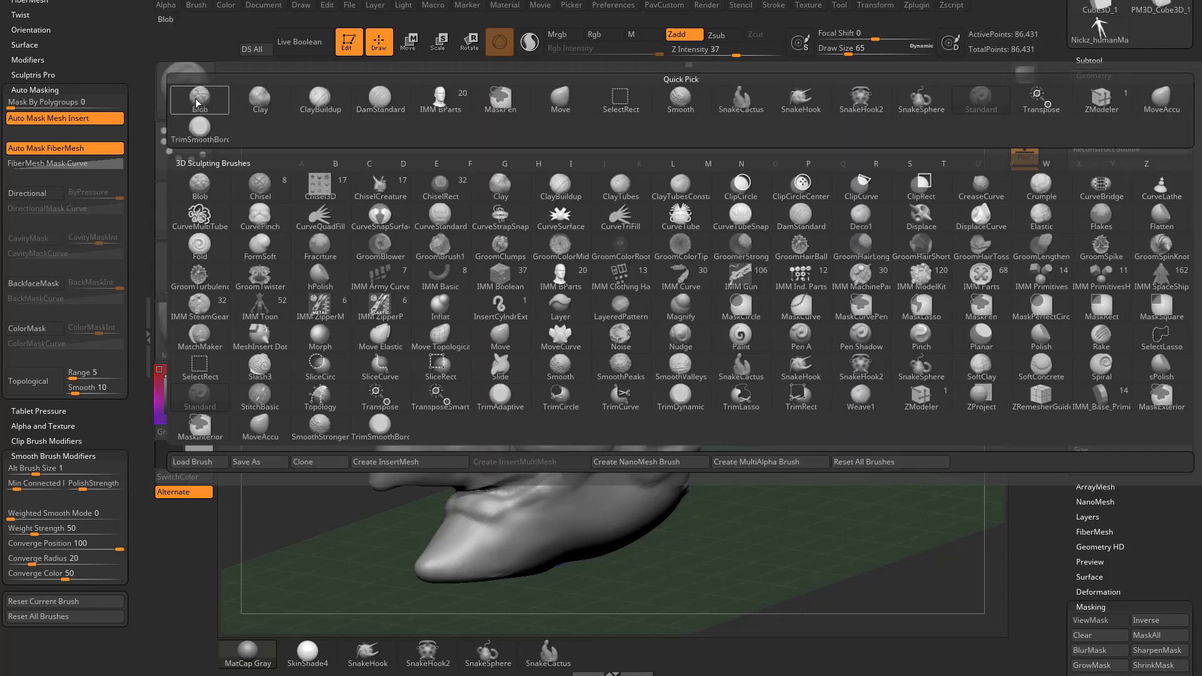
click(184, 88)
key(m)
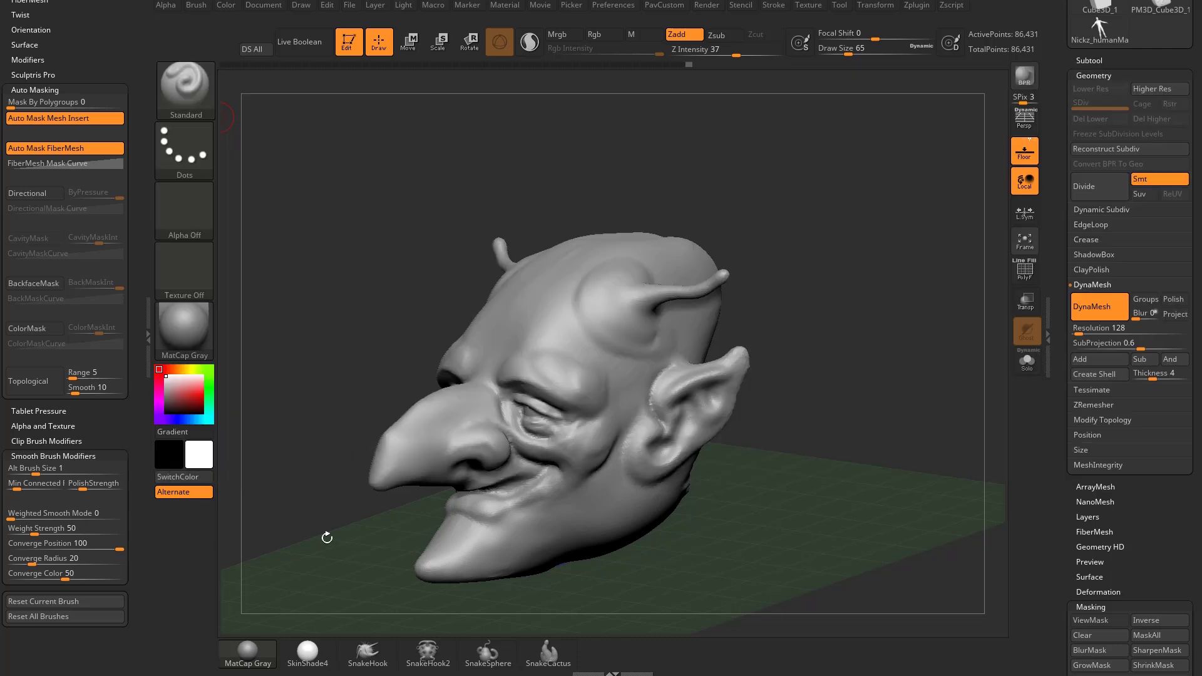
key(ctrl)
click(191, 95)
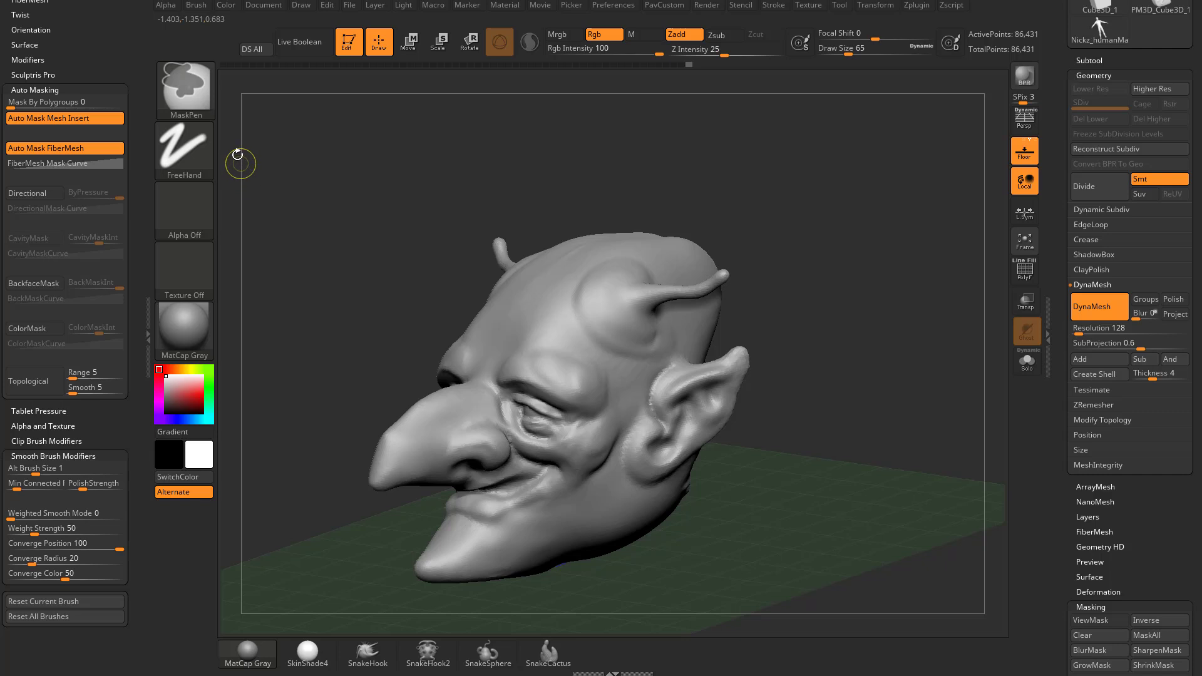
key(ctrl)
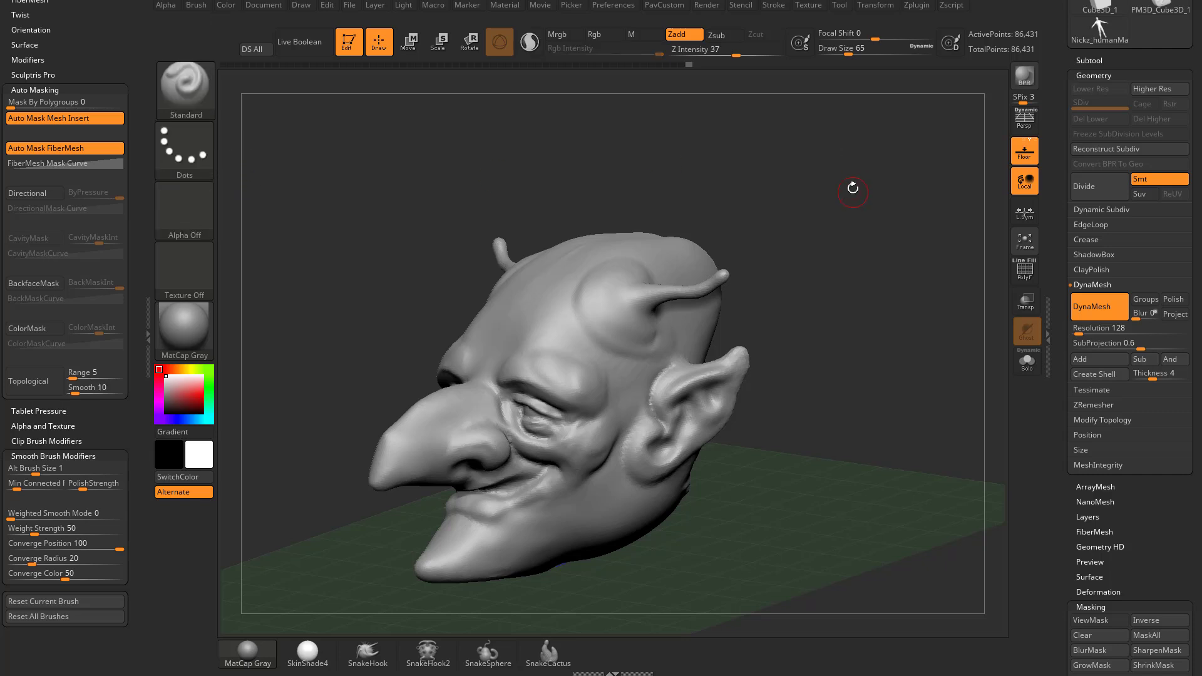
- Choose the MaskCircle masking brush and draw a circular mask over the forehead below the horn, mirrored on both sides
mouse_move(853, 188)
mouse_down()
mouse_move(832, 177)
mouse_move(847, 186)
mouse_move(821, 202)
mouse_up()
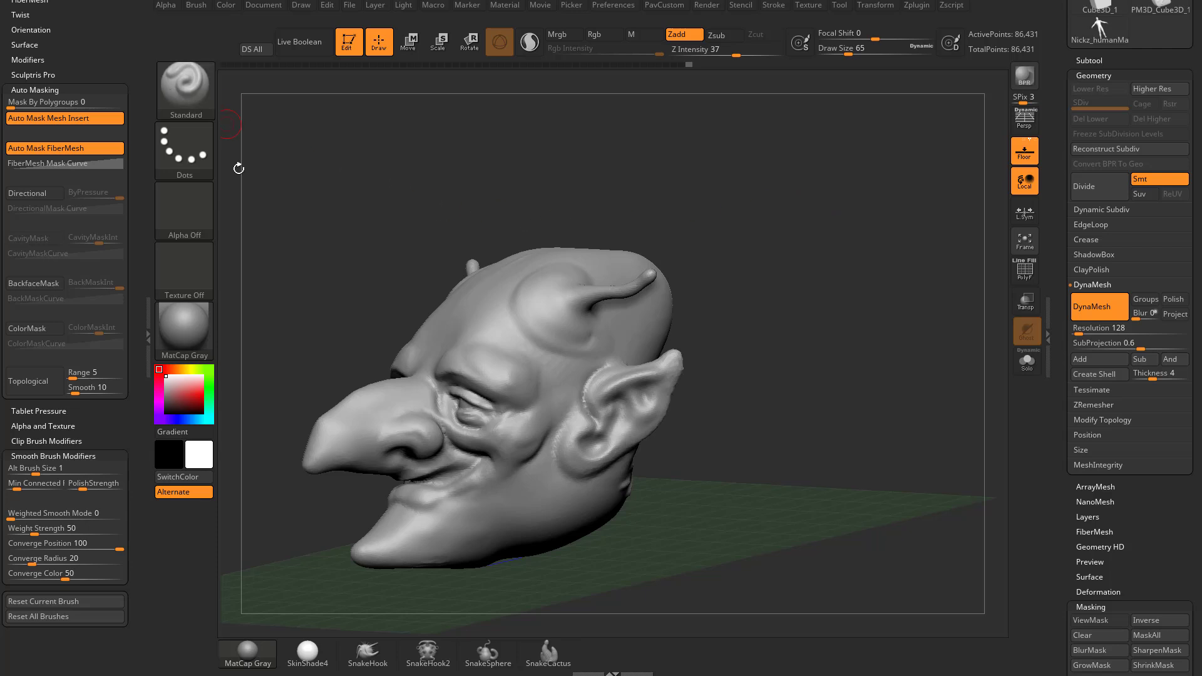
alt+drag(740, 198, 767, 202)
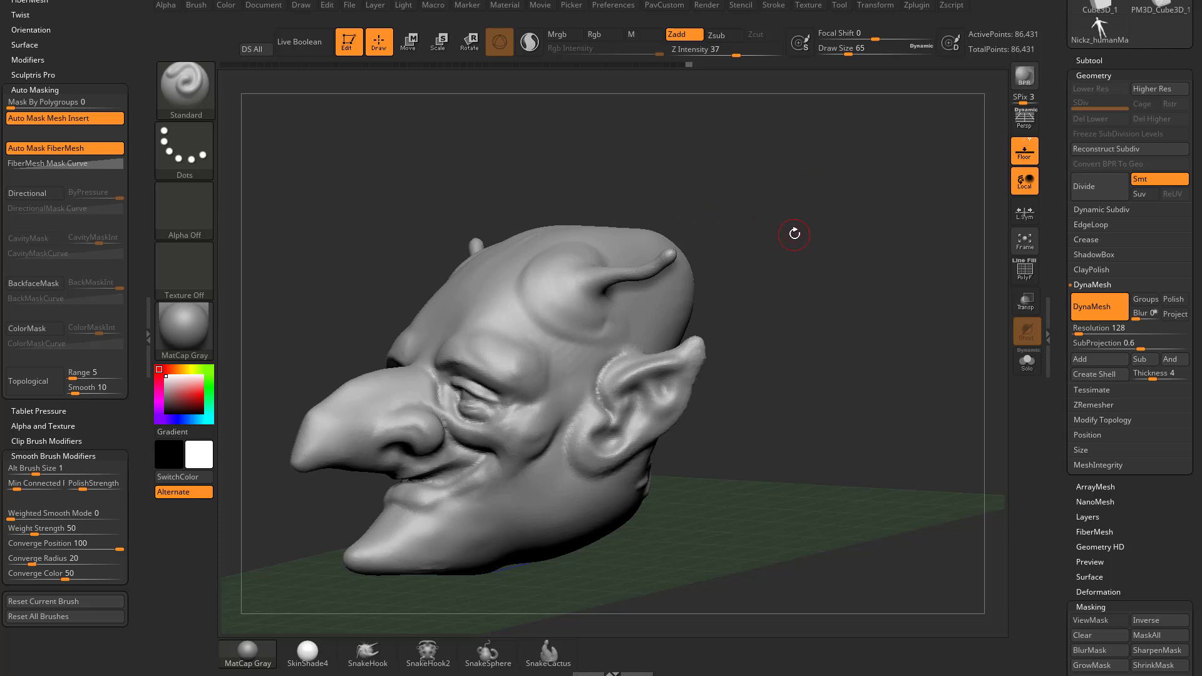
key(ctrl)
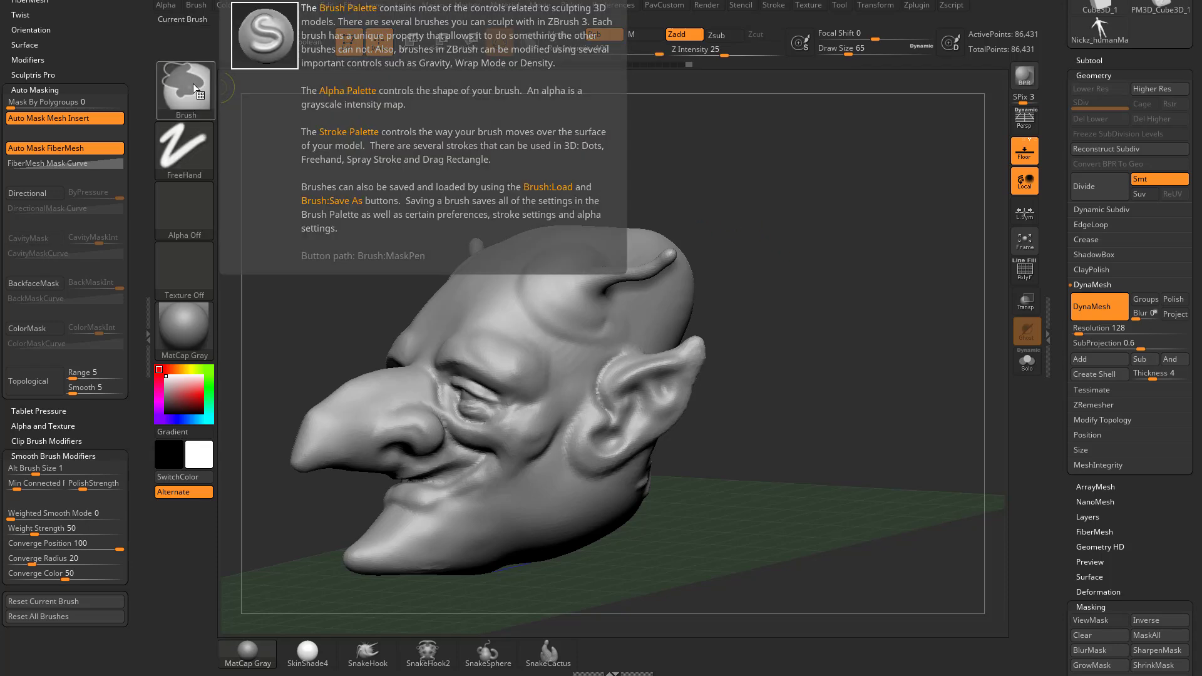
click(195, 85)
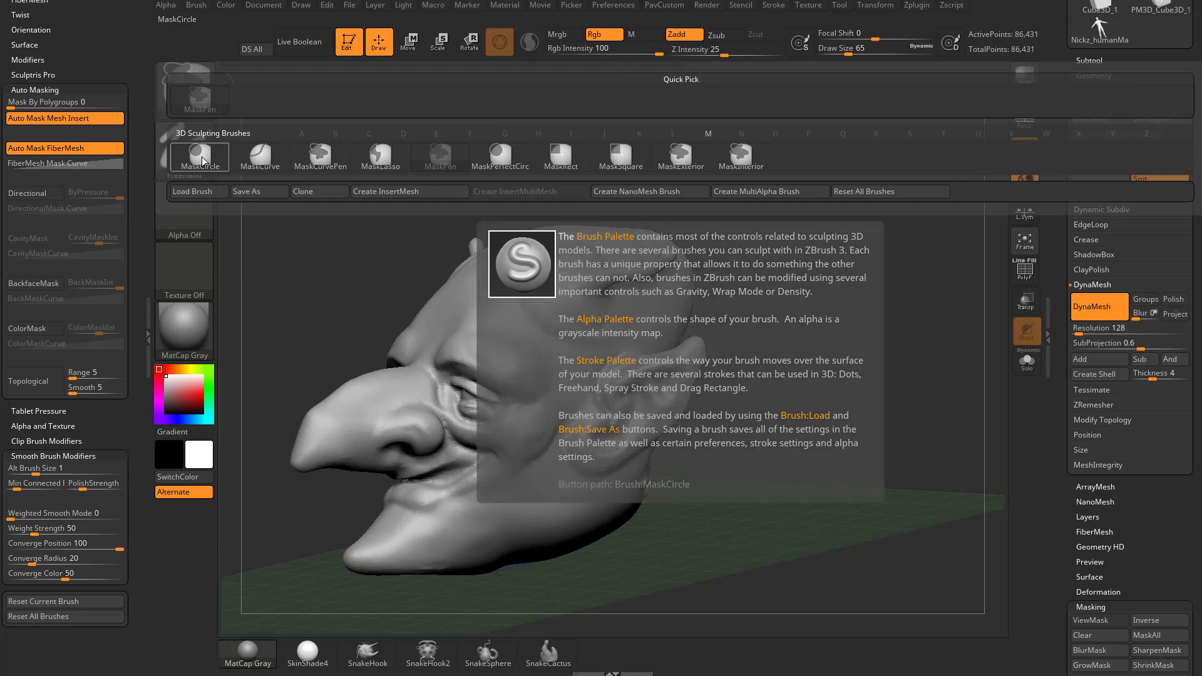
click(202, 157)
drag(282, 244, 807, 189)
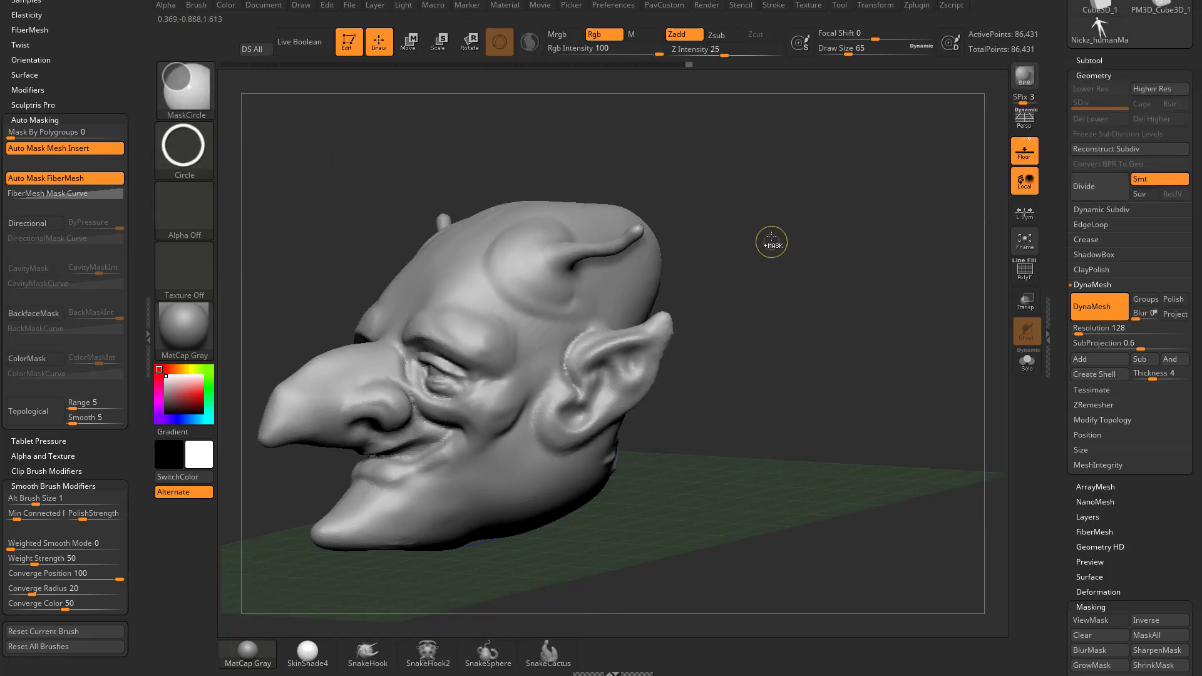
mouse_move(796, 239)
mouse_down()
mouse_move(849, 282)
mouse_move(877, 273)
mouse_move(814, 247)
mouse_move(861, 302)
mouse_move(843, 277)
mouse_move(851, 294)
mouse_move(596, 314)
mouse_move(554, 330)
mouse_move(554, 465)
mouse_move(607, 412)
mouse_move(640, 304)
mouse_move(442, 332)
mouse_up()
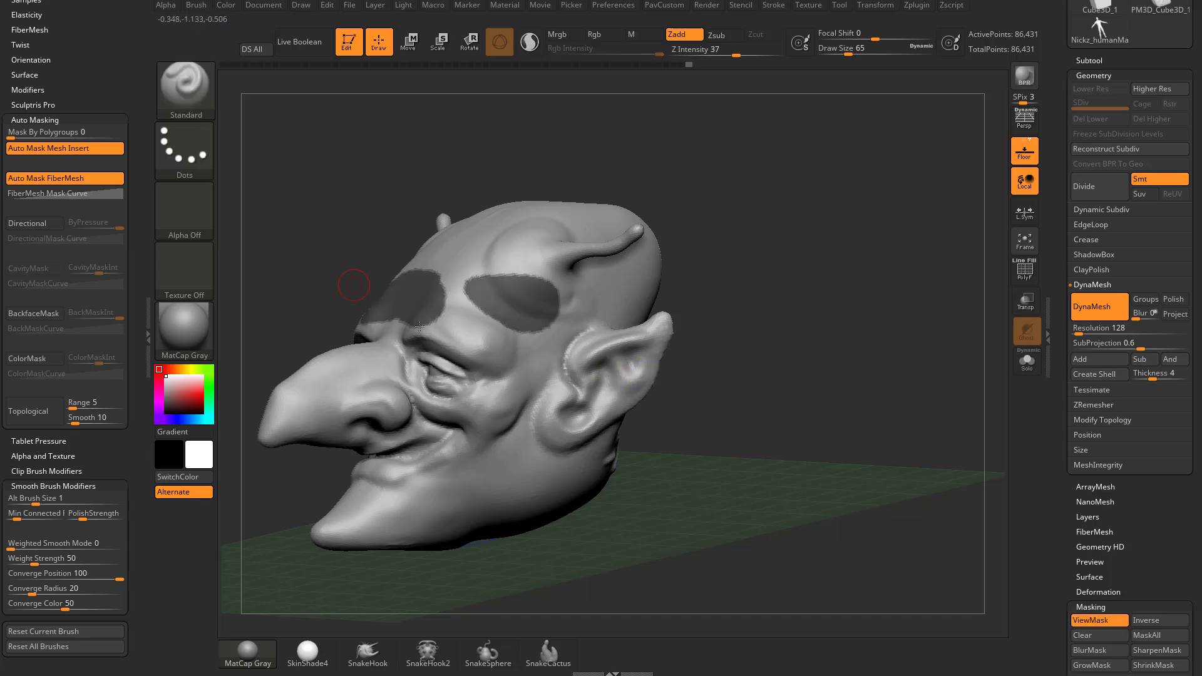
- Clear the side-drawn mask and draw a smaller circular mask on the upper forehead beside the horn from the front
drag(761, 291, 861, 304)
drag(711, 287, 755, 290)
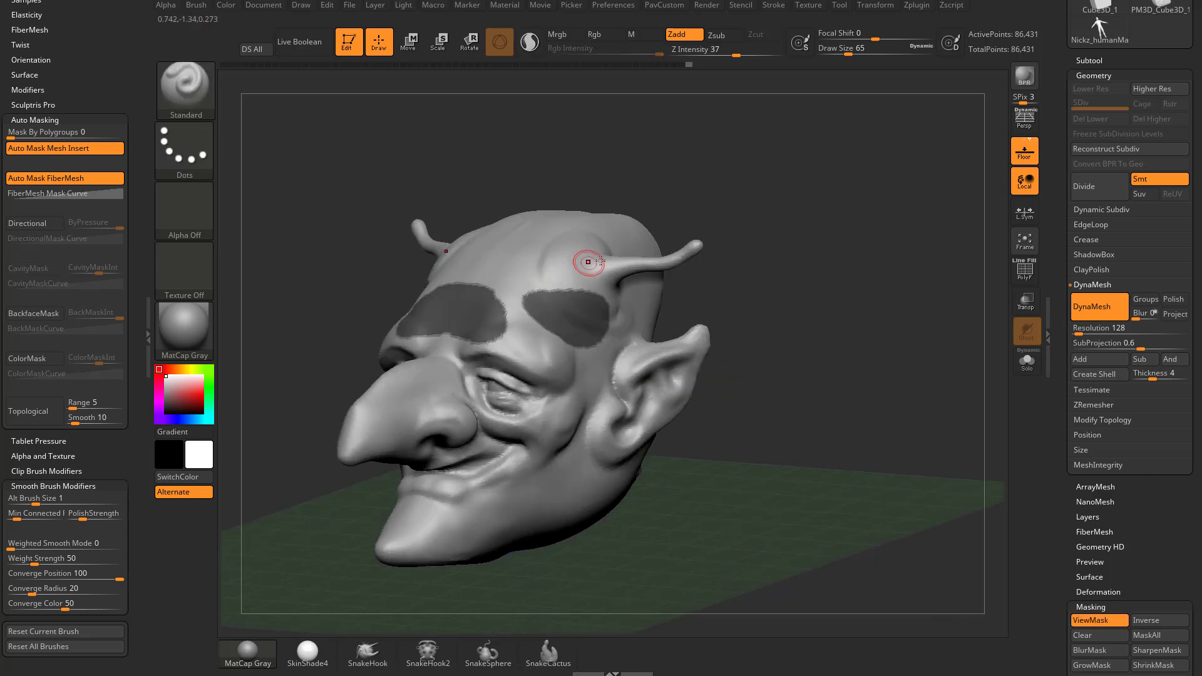
drag(733, 245, 772, 235)
mouse_move(716, 271)
mouse_down()
mouse_move(763, 305)
mouse_move(834, 304)
mouse_up()
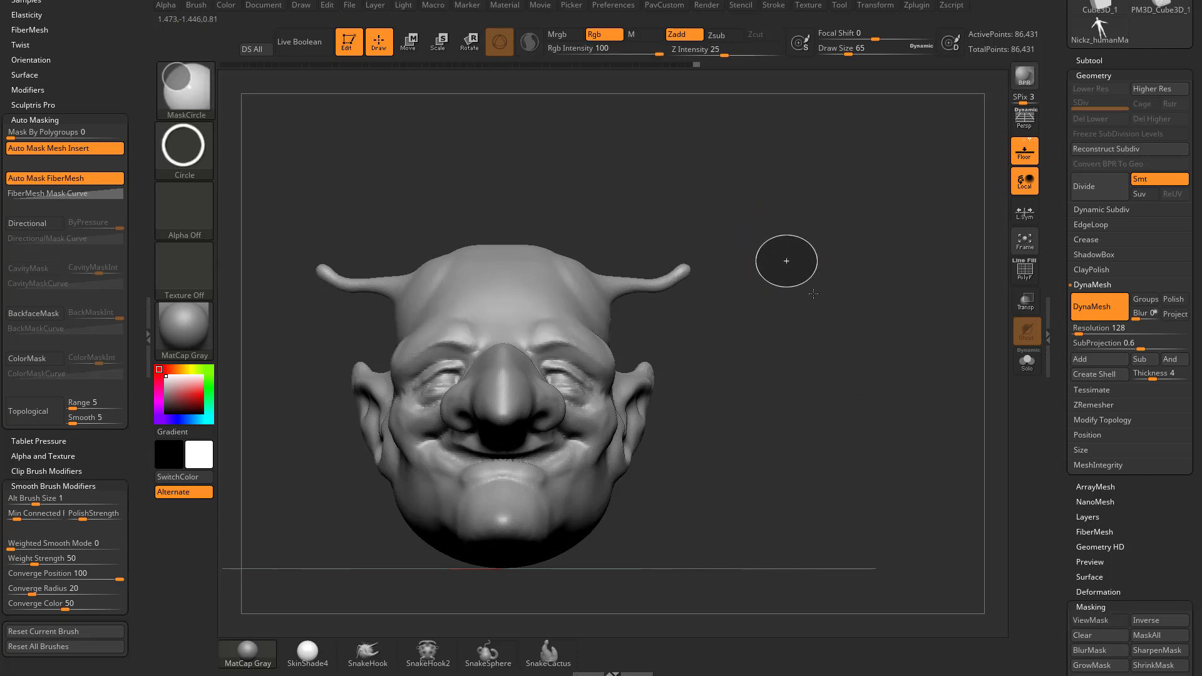
ctrl+drag(593, 318, 595, 316)
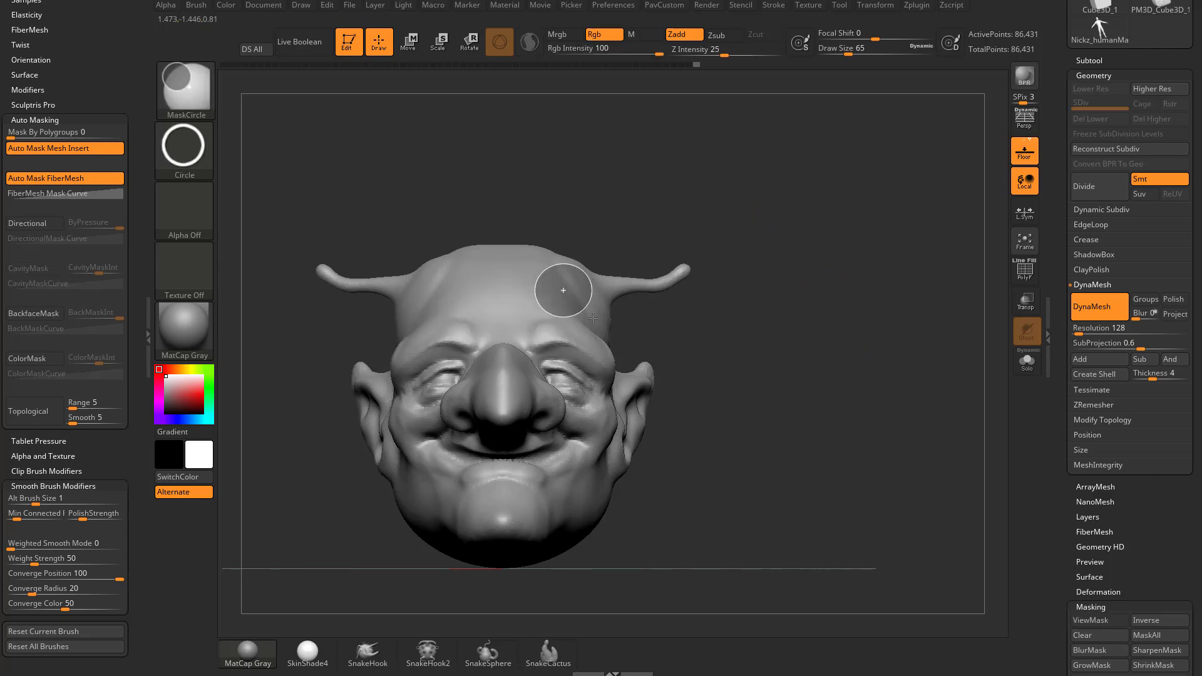
mouse_move(848, 308)
mouse_down()
mouse_move(825, 308)
mouse_move(858, 322)
mouse_move(857, 370)
mouse_move(859, 311)
mouse_up()
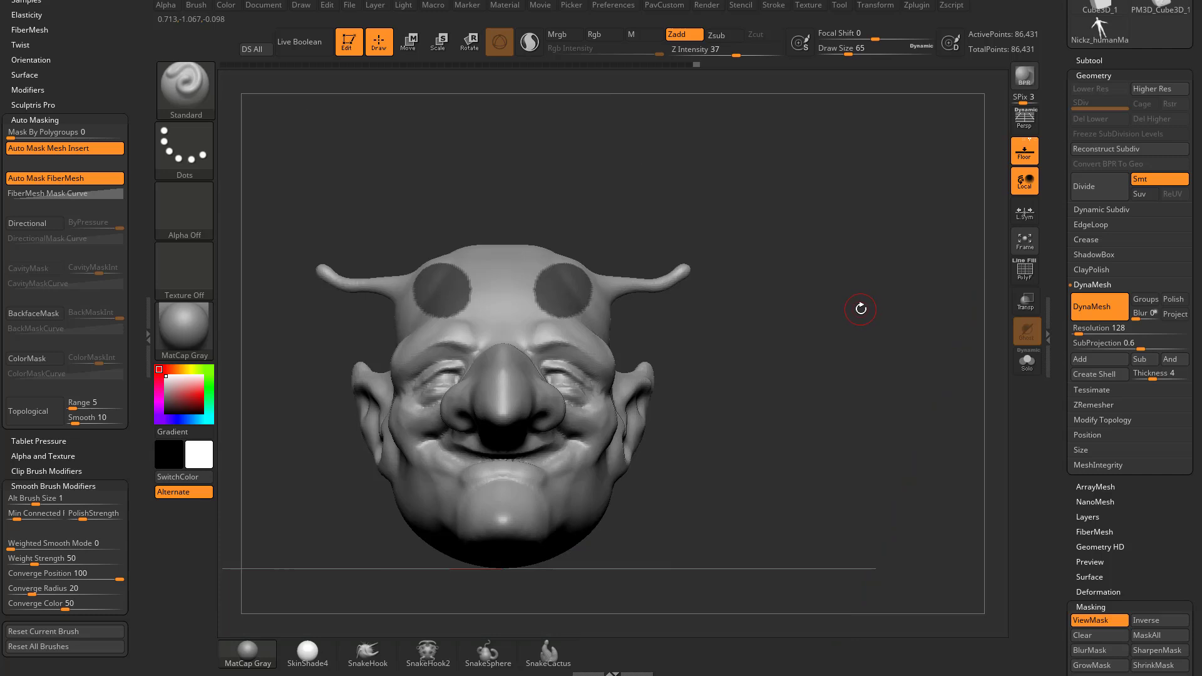
- Review the Square and Center options of the masking brush's Circle stroke
key(ctrl)
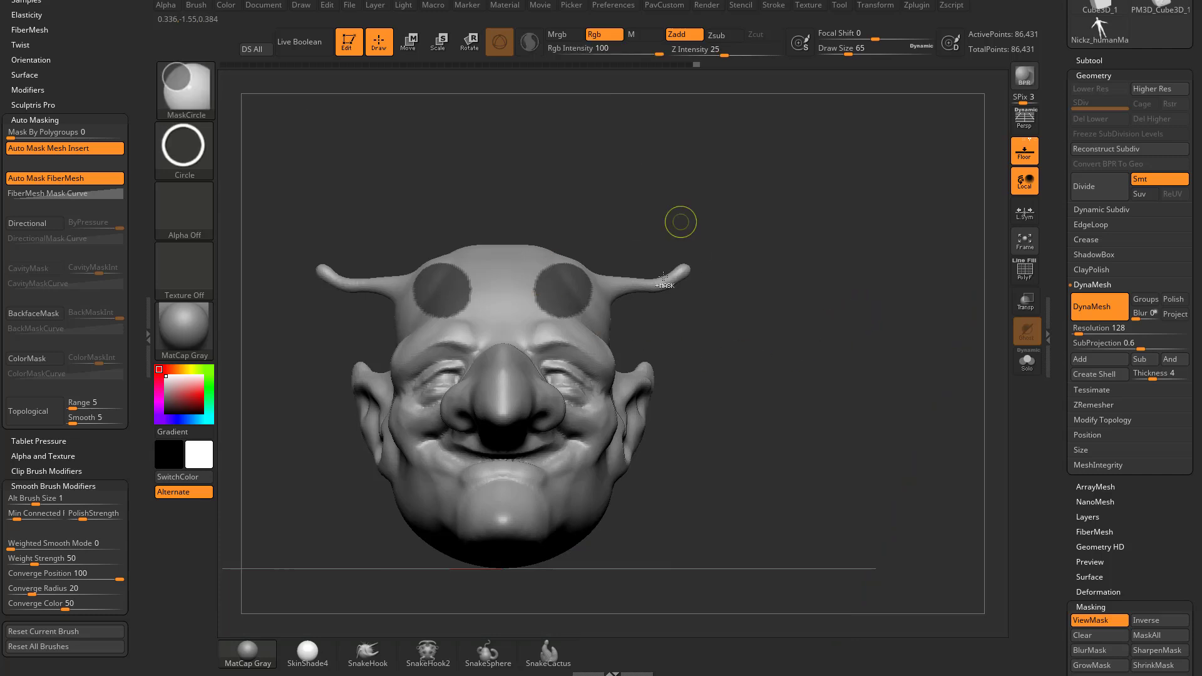
click(188, 148)
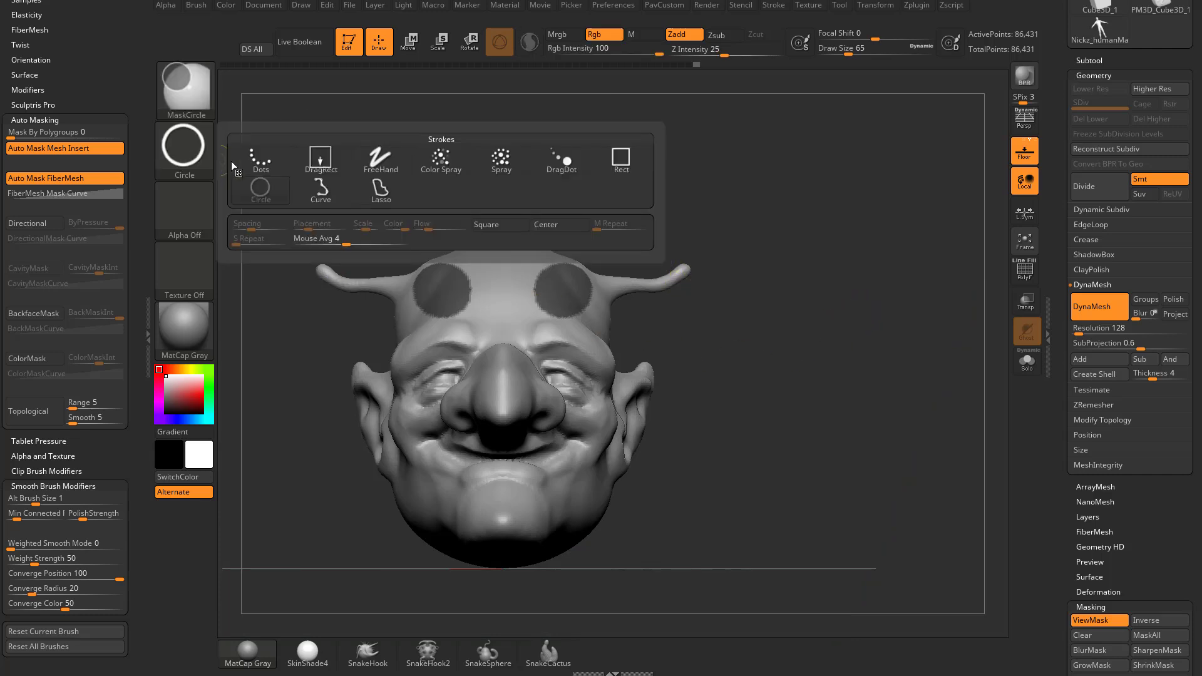
ctrl+click(513, 226)
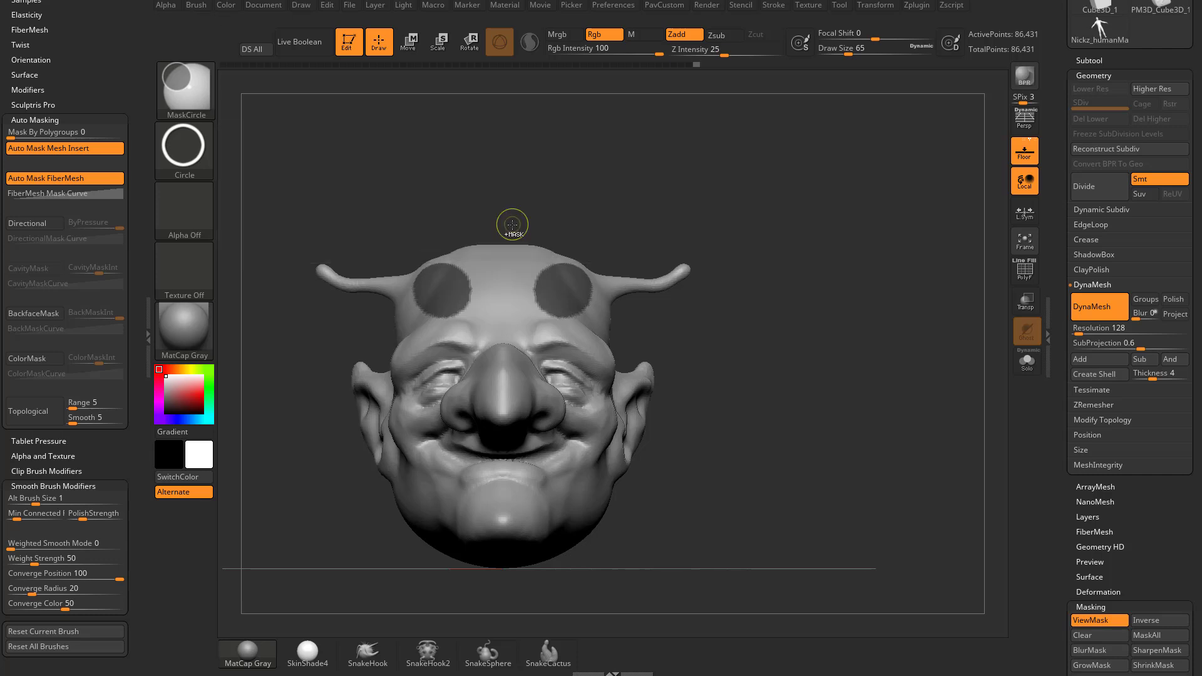
click(210, 153)
ctrl+click(553, 228)
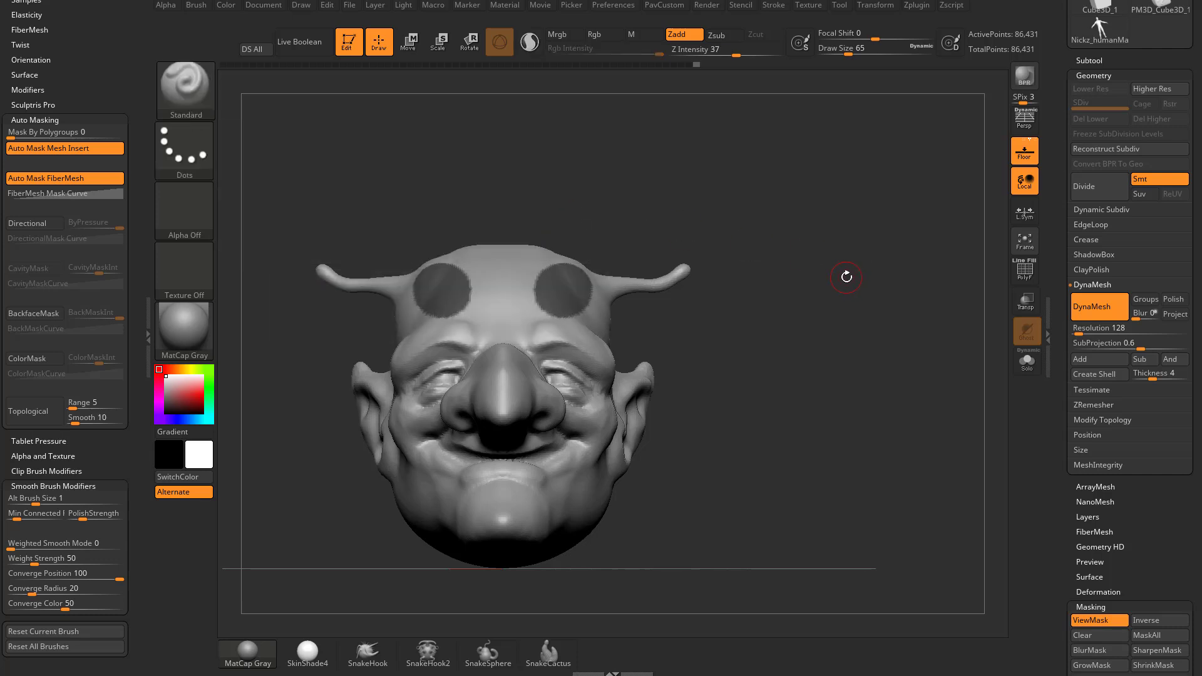
- Clear the forehead mask and redraw the mirrored circular mask beside the base of the horn
ctrl+drag(844, 211, 875, 265)
key(ctrl)
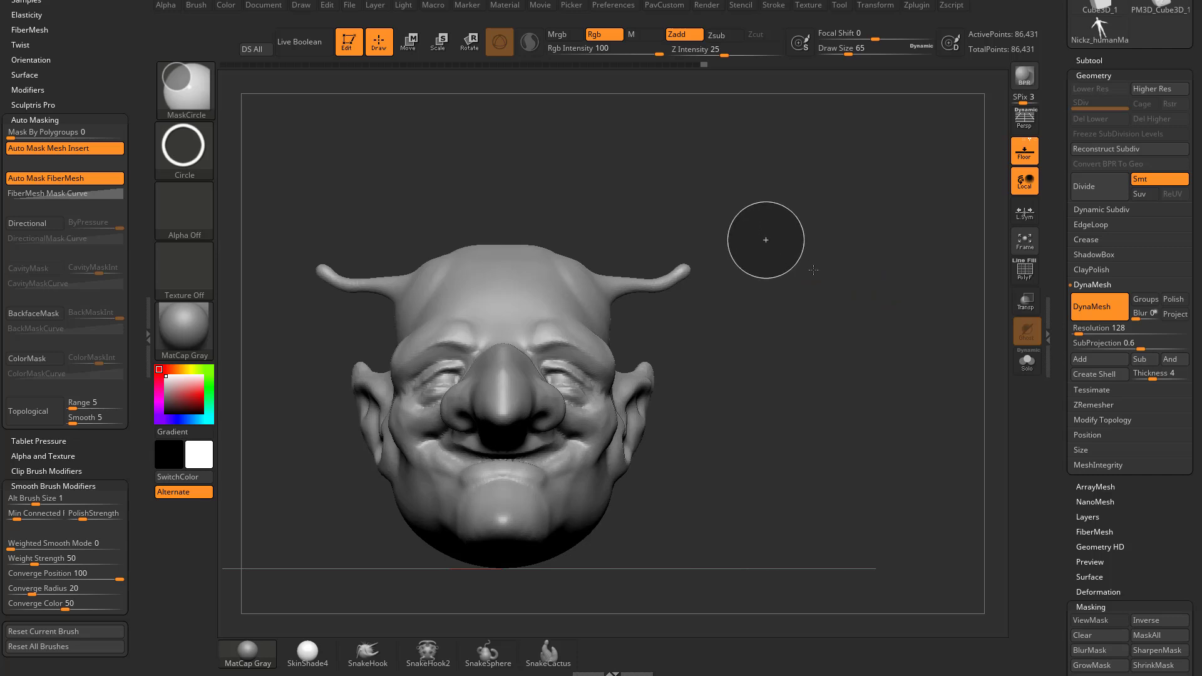
mouse_move(726, 263)
ctrl+mouse_down()
mouse_move(787, 284)
mouse_move(755, 253)
mouse_move(801, 284)
mouse_move(771, 267)
mouse_move(797, 278)
mouse_move(780, 269)
mouse_move(844, 223)
mouse_move(830, 243)
mouse_move(569, 290)
ctrl+mouse_up()
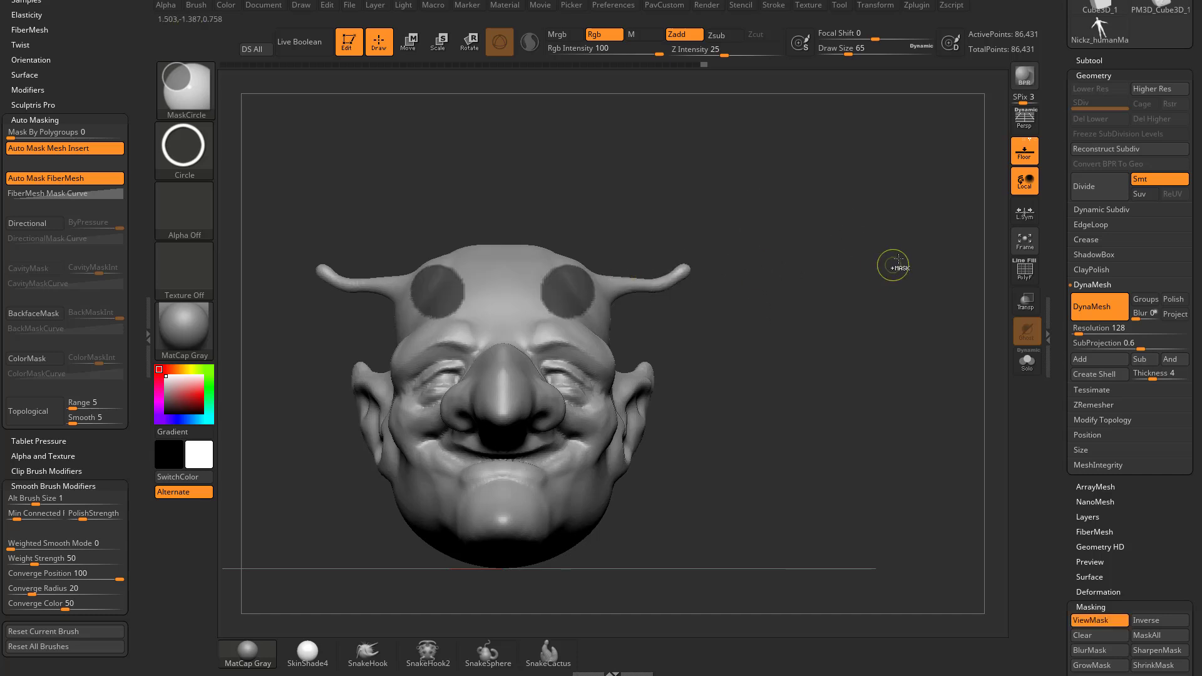
- Clear the mask, draw a new circular mask on the forehead and unmask its centre to leave a ring
mouse_move(893, 260)
mouse_down()
mouse_move(924, 232)
mouse_move(907, 235)
mouse_move(911, 267)
mouse_up()
mouse_move(907, 269)
ctrl+mouse_down()
mouse_move(893, 260)
mouse_move(894, 283)
mouse_move(662, 345)
ctrl+mouse_up()
ctrl+drag(913, 206, 941, 342)
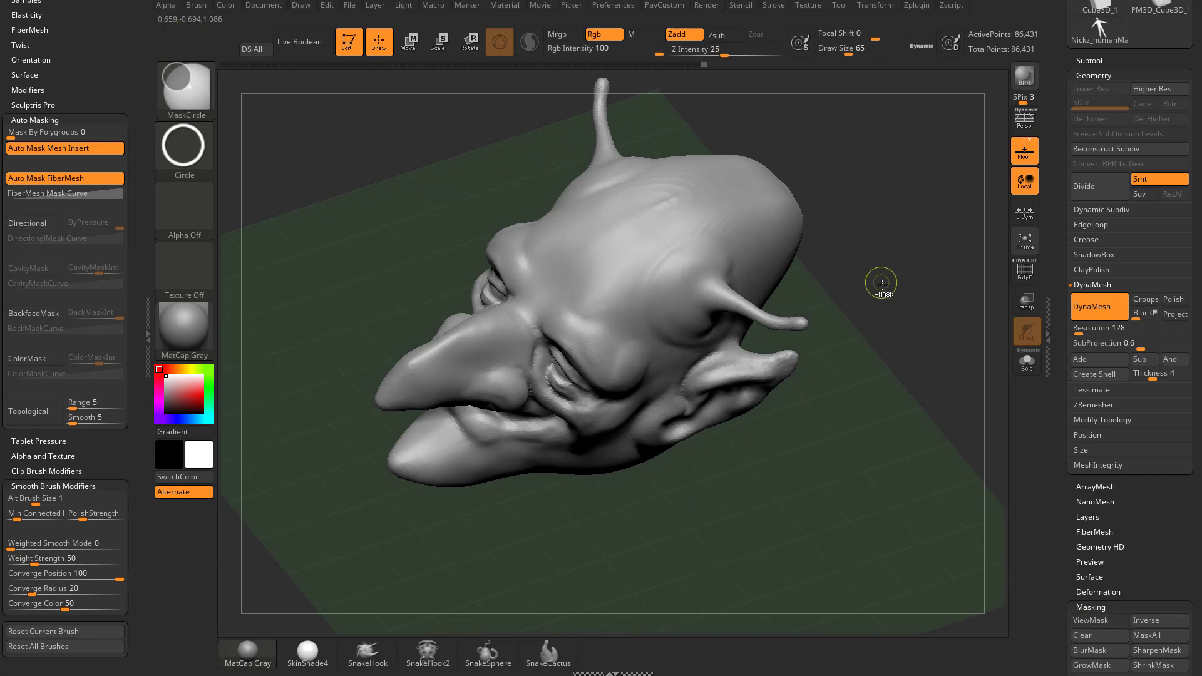
ctrl+drag(881, 285, 667, 335)
mouse_move(839, 319)
mouse_down()
mouse_move(867, 285)
mouse_move(969, 247)
mouse_move(829, 174)
mouse_move(867, 421)
mouse_up()
mouse_move(870, 572)
ctrl+mouse_down()
mouse_move(750, 445)
mouse_move(700, 413)
ctrl+mouse_up()
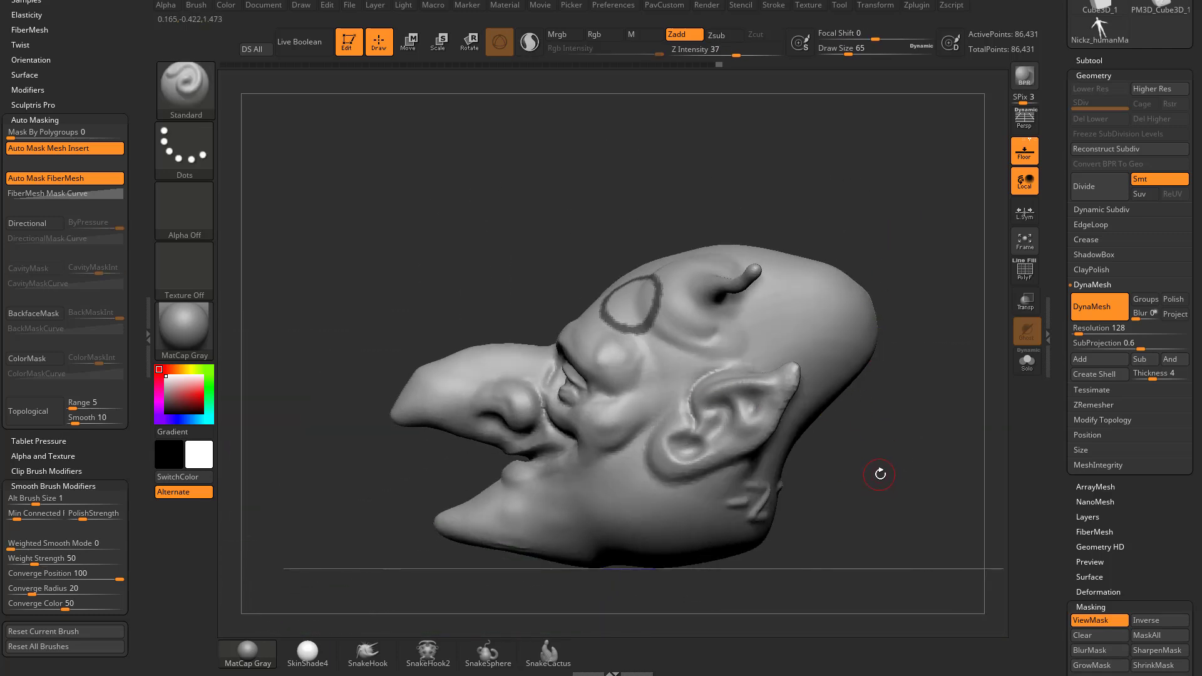
- Choose the SelectLasso brush and hide the back and lower part of the head
drag(898, 473, 896, 459)
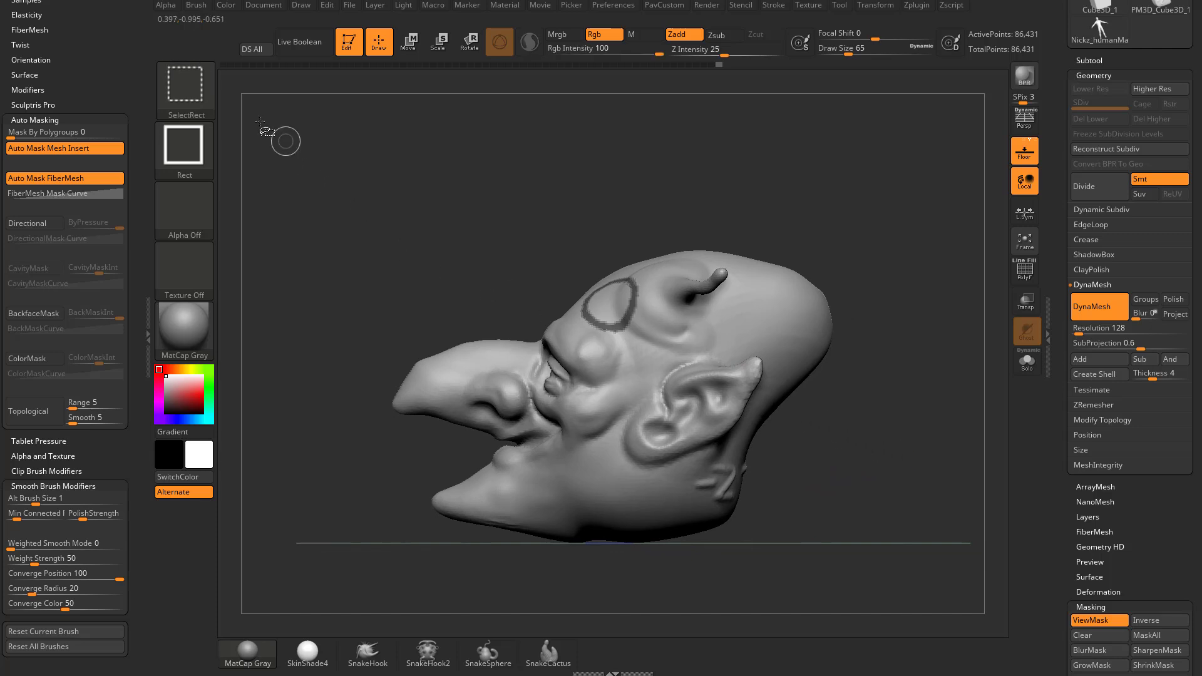
ctrl+shift+click(194, 92)
ctrl+shift+click(179, 89)
ctrl+shift+click(498, 157)
mouse_move(859, 492)
ctrl+shift+mouse_down()
mouse_move(876, 388)
mouse_move(517, 495)
ctrl+shift+mouse_up()
mouse_move(904, 289)
mouse_down()
mouse_move(904, 305)
mouse_move(892, 291)
mouse_up()
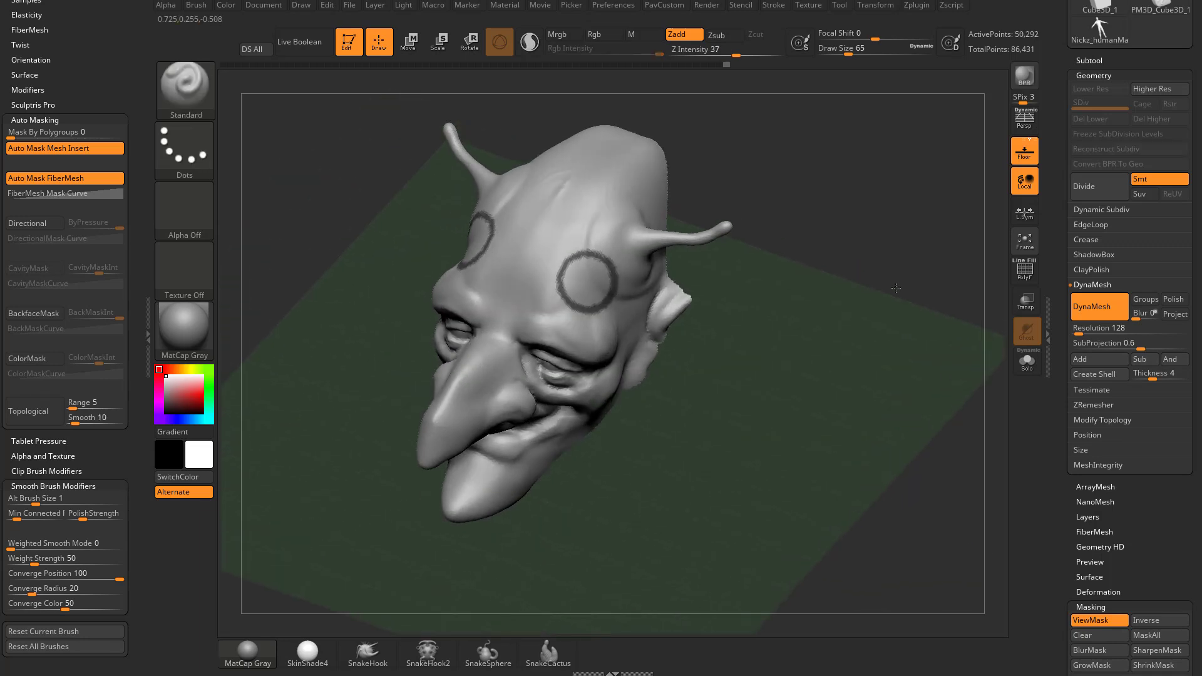
- Mask a smaller circle inside the forehead ring with the MaskCircle brush
ctrl+click(199, 100)
click(199, 153)
ctrl+drag(589, 281, 612, 299)
mouse_move(896, 266)
mouse_down()
mouse_move(966, 210)
mouse_move(740, 248)
mouse_up()
drag(565, 365, 592, 291)
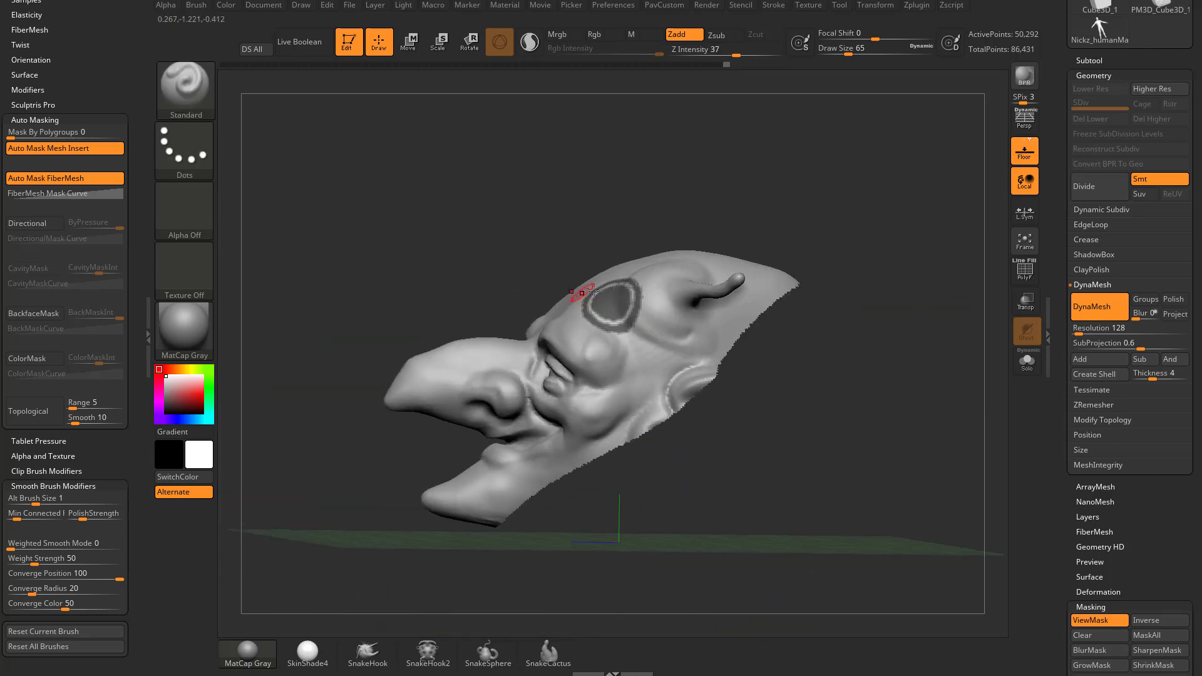
- Show the hidden back part of the head again and check the mirrored ring-and-circle masks
key(ctrl+shift)
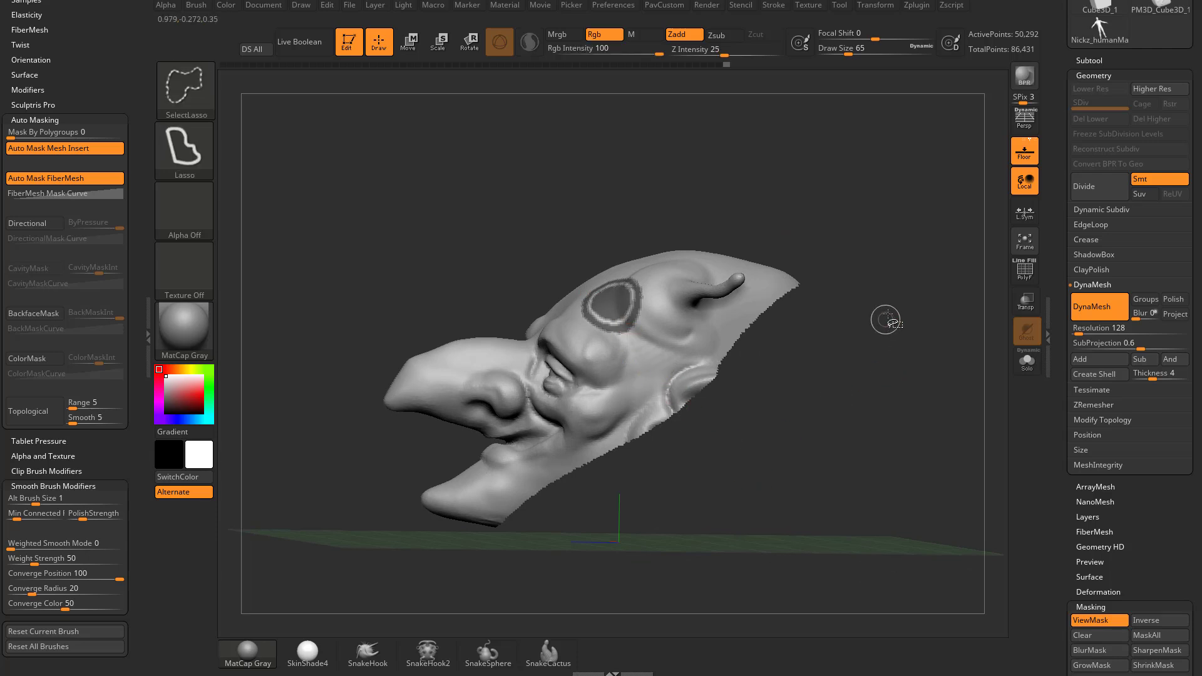
ctrl+shift+click(882, 239)
mouse_move(906, 273)
mouse_down()
mouse_move(848, 252)
mouse_move(777, 249)
mouse_move(891, 244)
mouse_move(711, 258)
mouse_up()
alt+drag(797, 215, 836, 285)
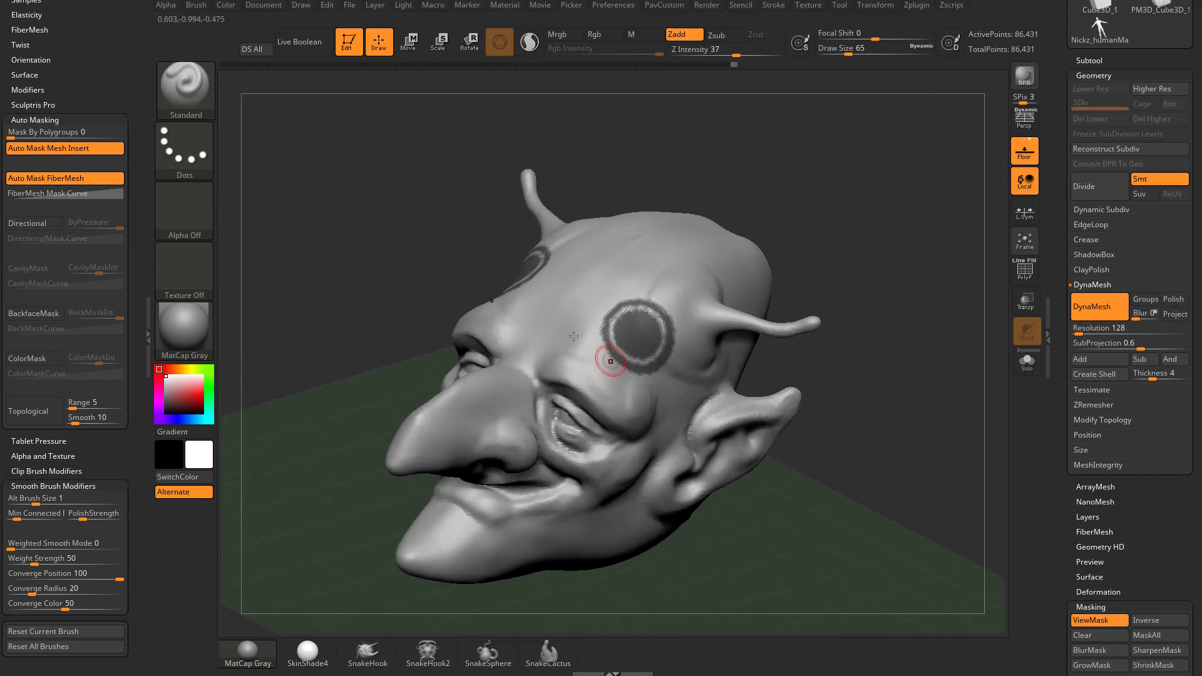
drag(610, 361, 598, 338)
drag(881, 326, 730, 276)
drag(789, 241, 919, 256)
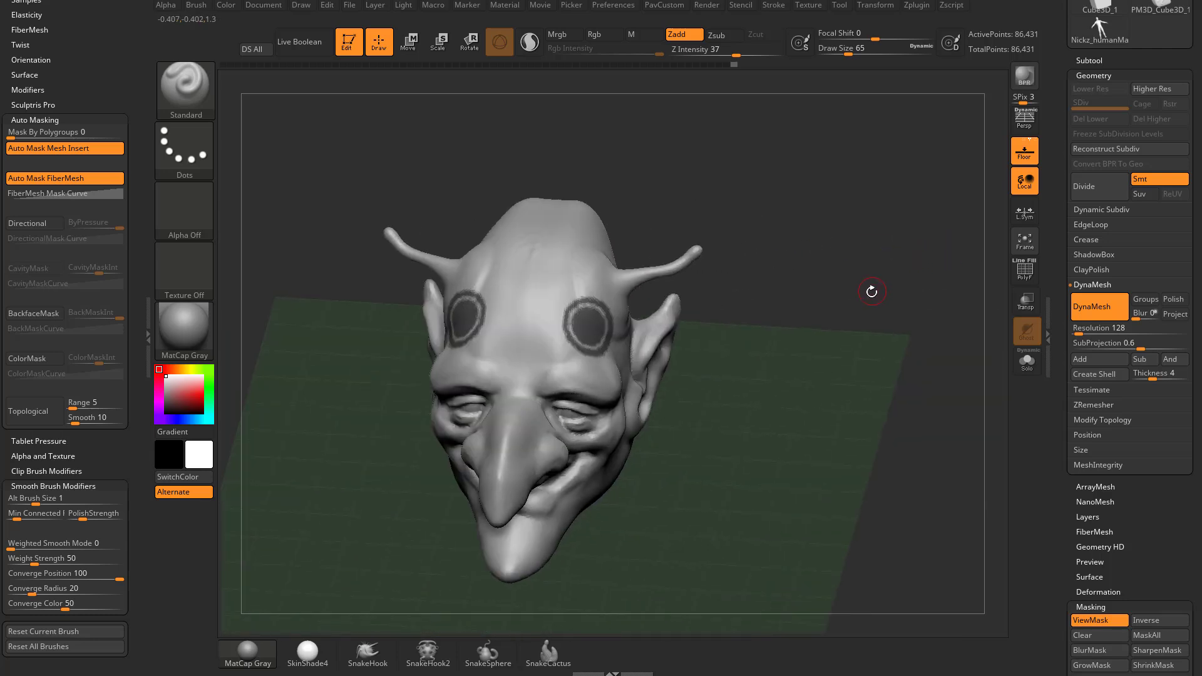
- Clear the ring masks, choose the MaskCurve brush and mask the horned upper sides of the head with a curve
mouse_move(872, 292)
mouse_down()
mouse_move(857, 298)
mouse_move(892, 324)
mouse_up()
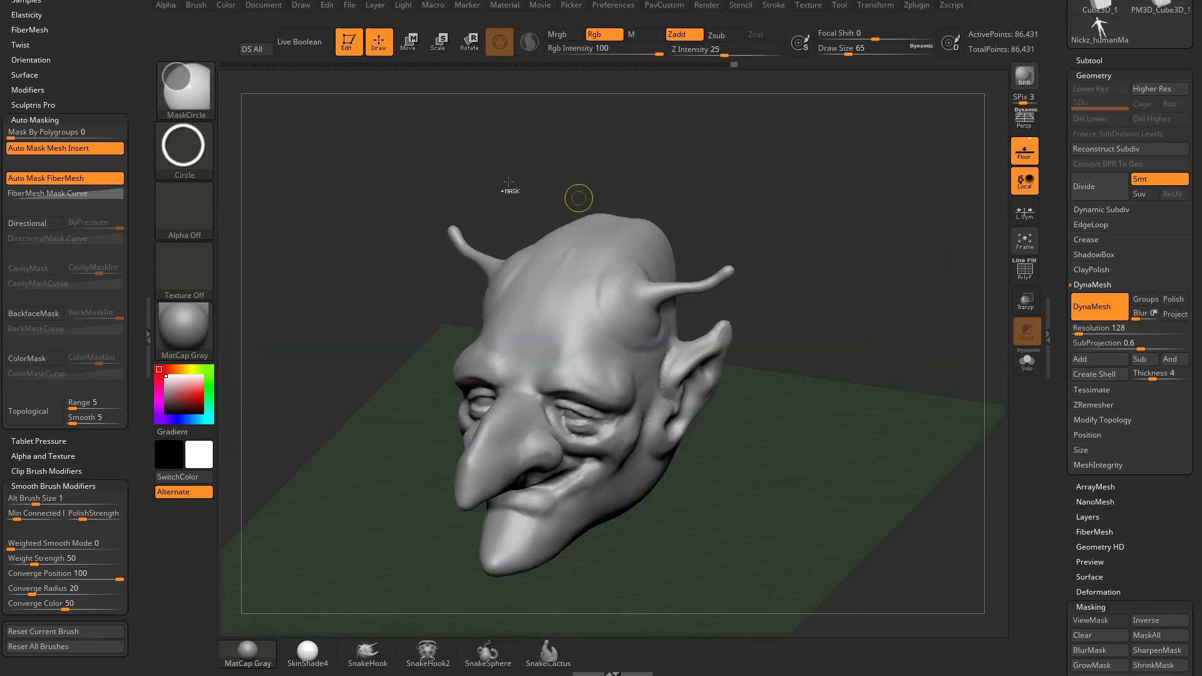
ctrl+click(180, 102)
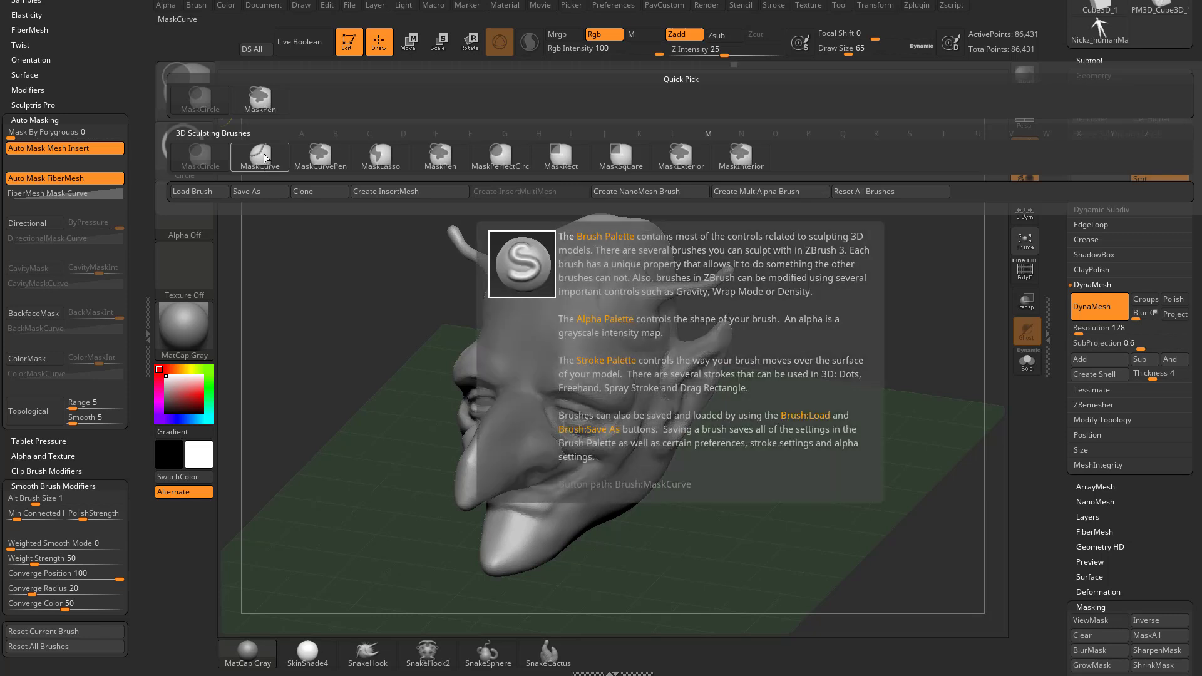
click(265, 153)
shift+drag(778, 238, 799, 234)
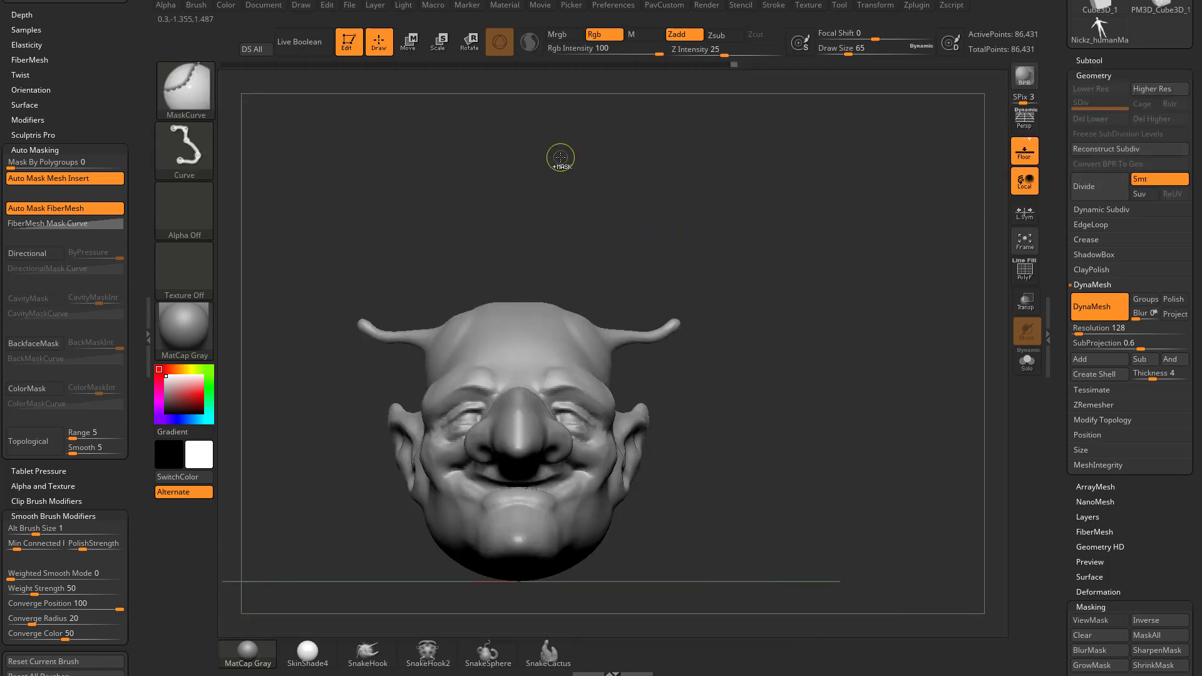
drag(558, 193, 776, 522)
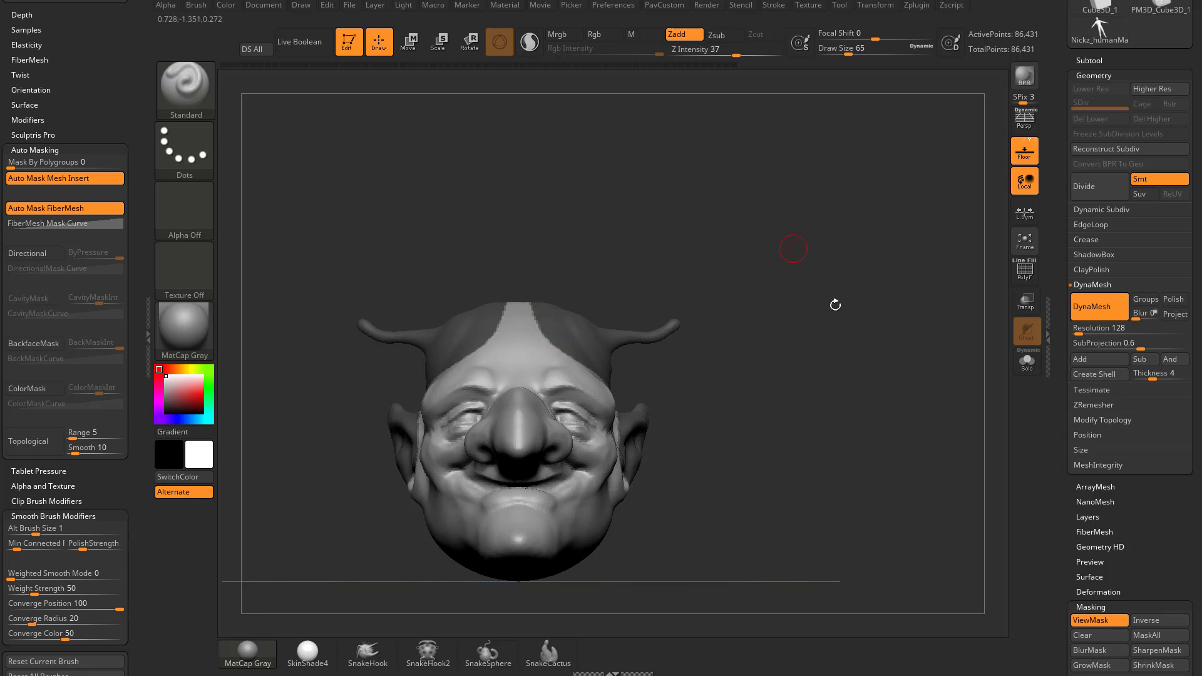
- Check the curve mask around the horns and clear it from the head
drag(836, 394, 812, 409)
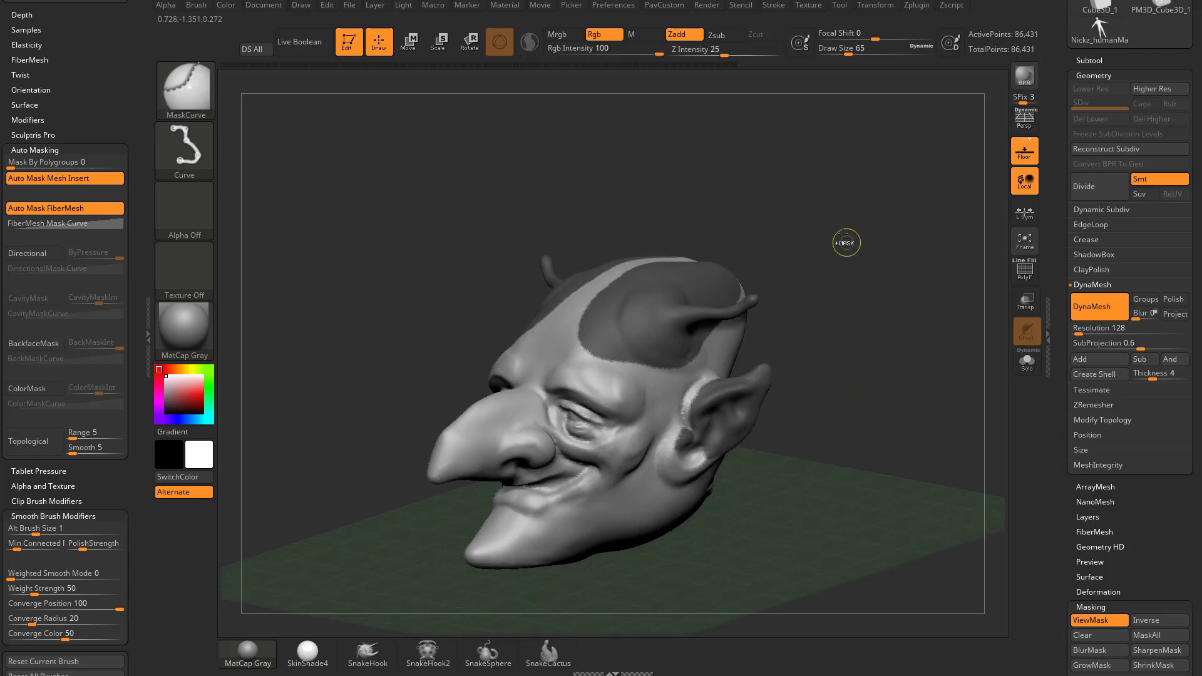
ctrl+drag(845, 244, 821, 197)
shift+drag(818, 290, 771, 246)
key(ctrl)
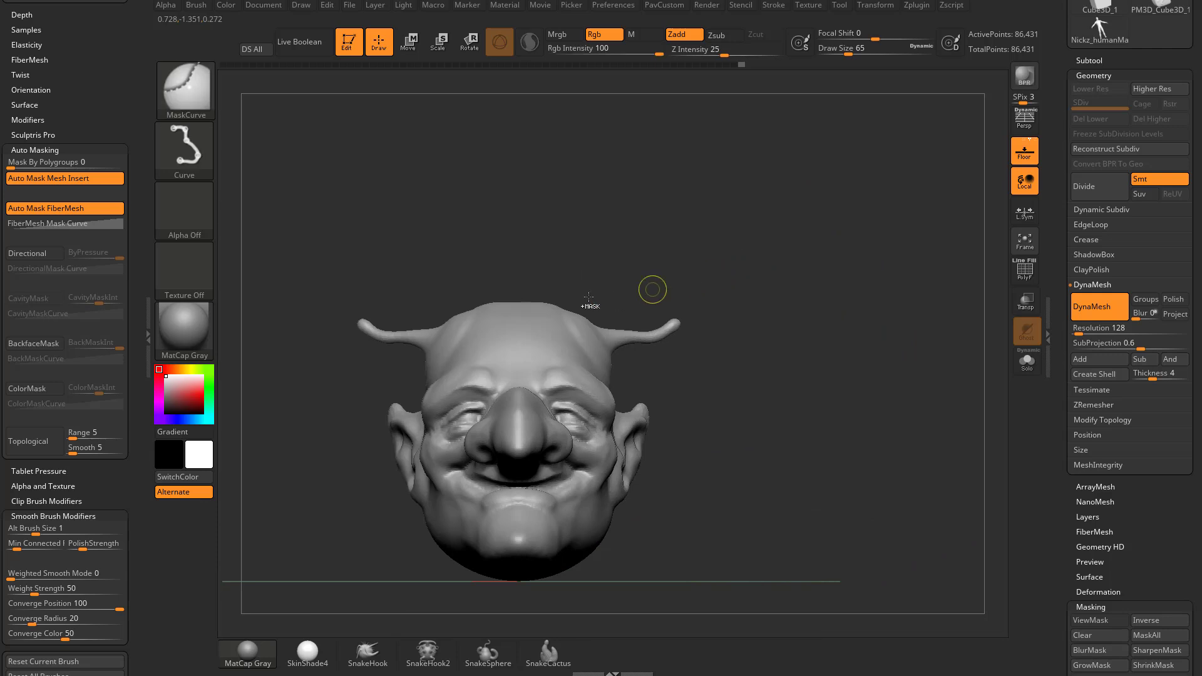
- Mask both upper sides of the head with a straight MaskCurve line slanting down from above the forehead, and clear the mask
ctrl+drag(556, 217, 672, 539)
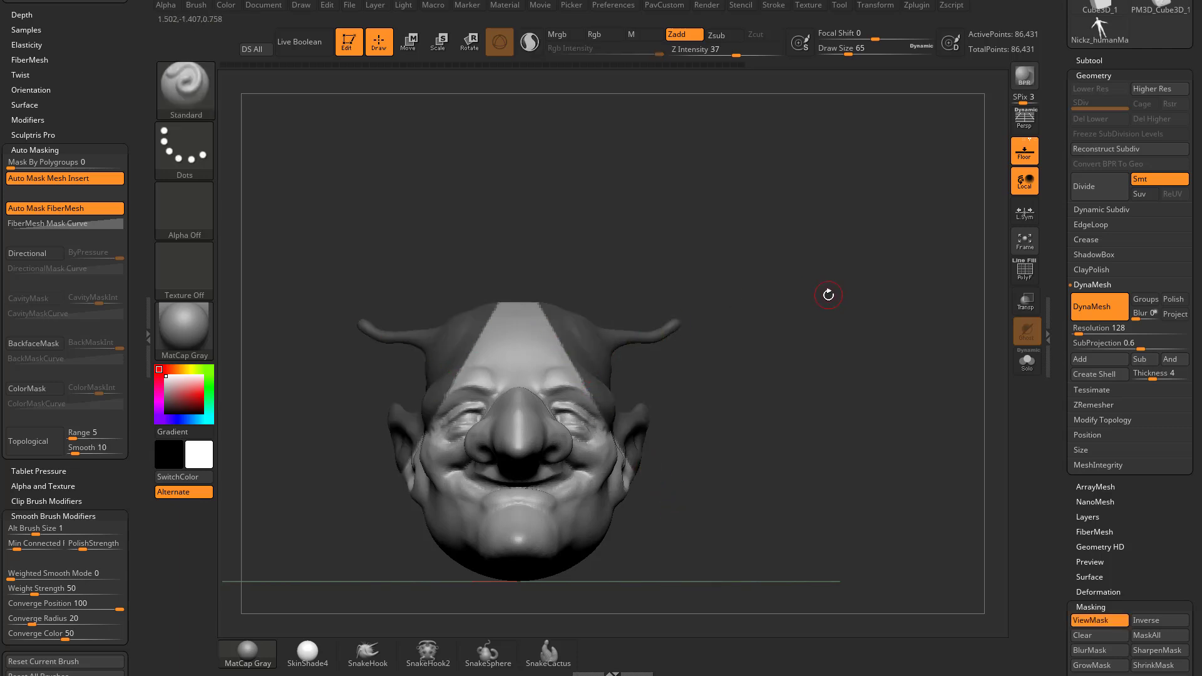
ctrl+drag(828, 295, 832, 336)
- Try masking the side of the head with a bent MaskCurve line from above the forehead down past the cheek, and clear it
ctrl+drag(544, 238, 546, 345)
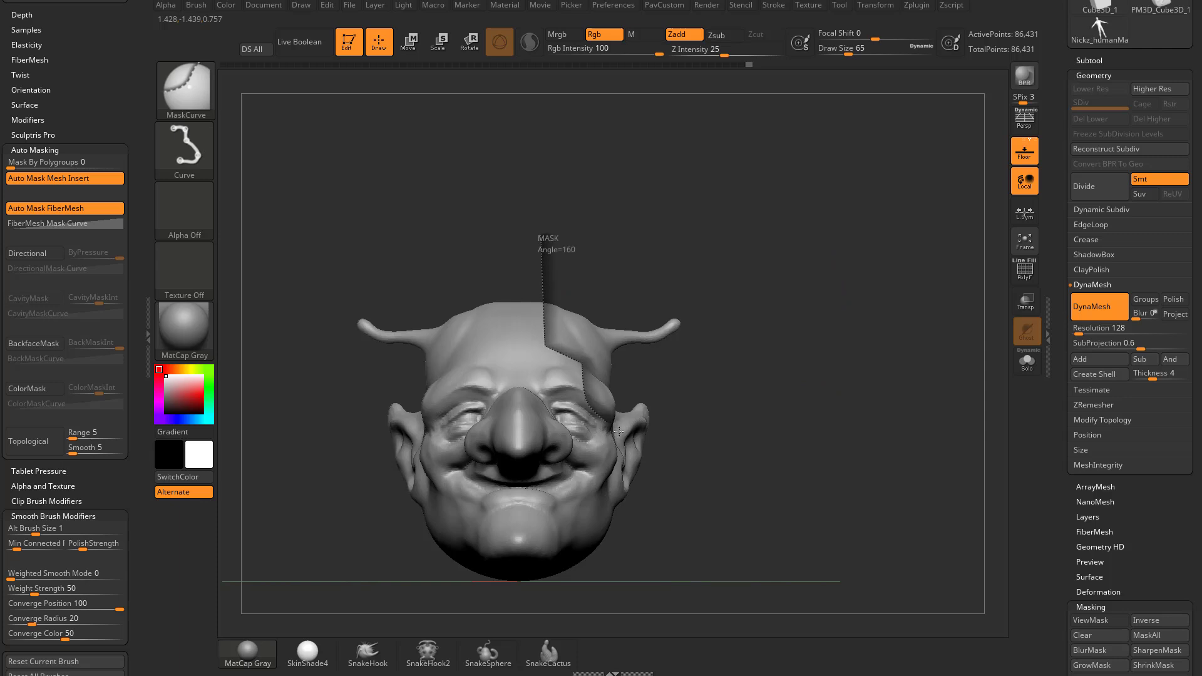
mouse_move(619, 432)
ctrl+mouse_down()
mouse_move(662, 440)
mouse_move(667, 550)
mouse_move(645, 554)
ctrl+mouse_up()
mouse_move(911, 337)
mouse_down()
mouse_move(867, 357)
mouse_move(902, 348)
mouse_move(891, 368)
mouse_move(891, 333)
mouse_up()
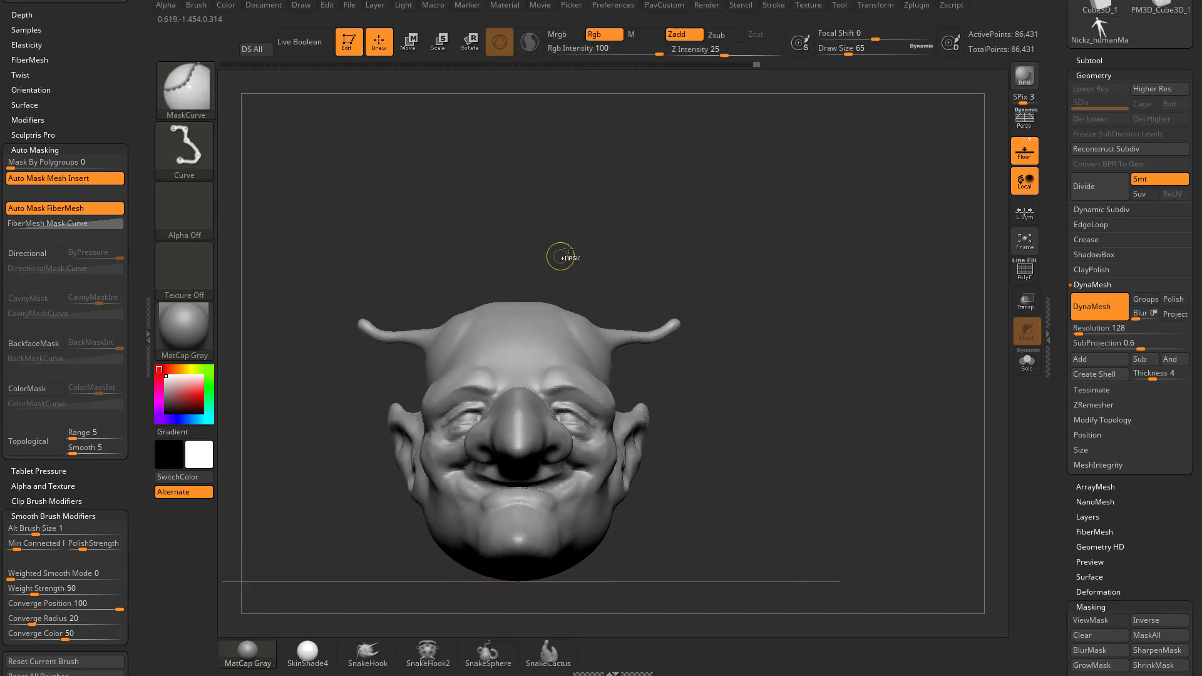
ctrl+drag(546, 228, 554, 355)
ctrl+drag(552, 306, 551, 300)
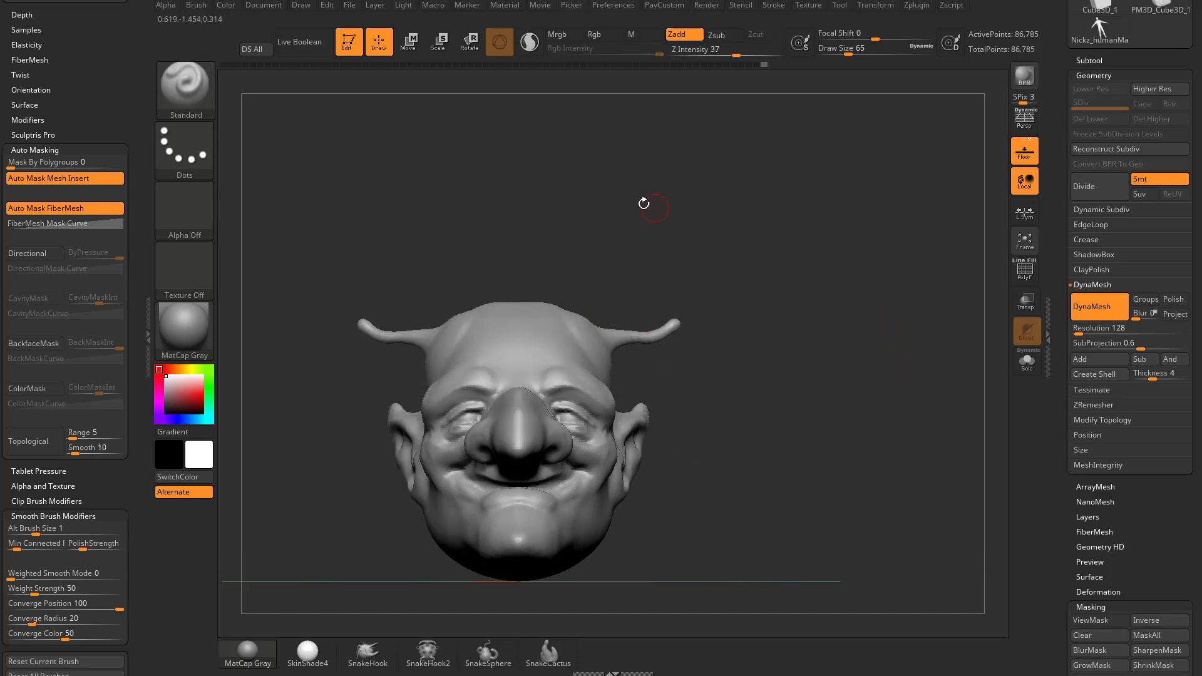
- Mask the horned sides of the head with a bent MaskCurve line running from above the forehead to below the jaw
ctrl+drag(541, 200, 551, 349)
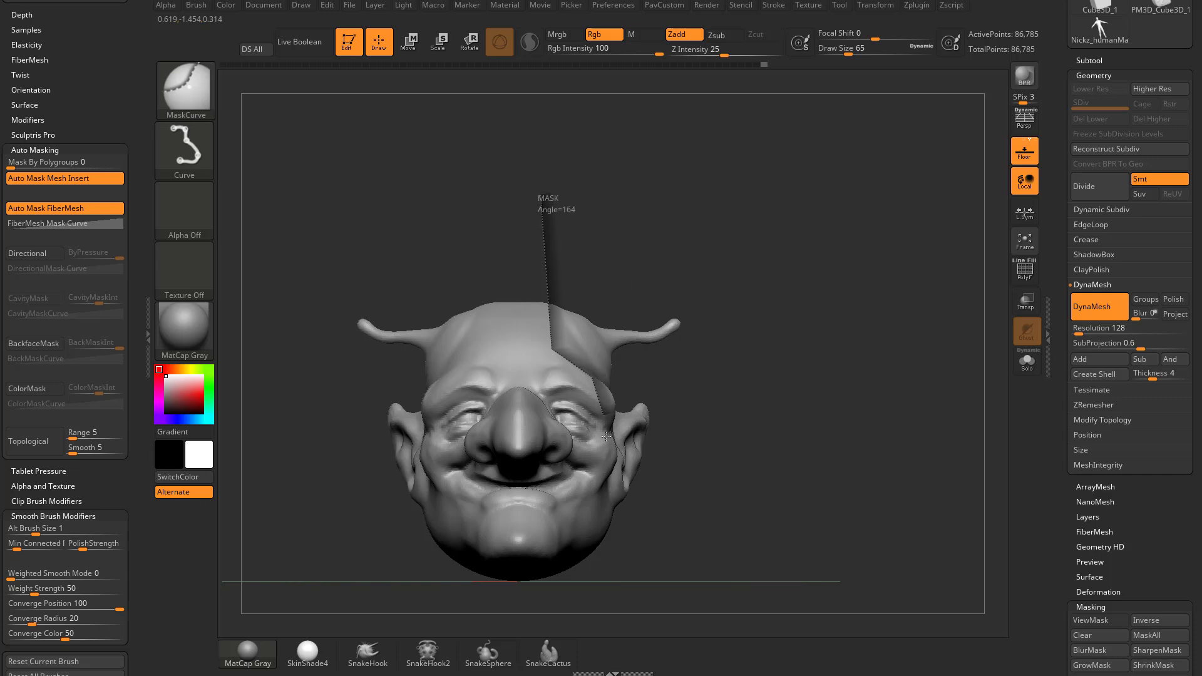
ctrl+drag(606, 436, 627, 570)
drag(875, 303, 674, 333)
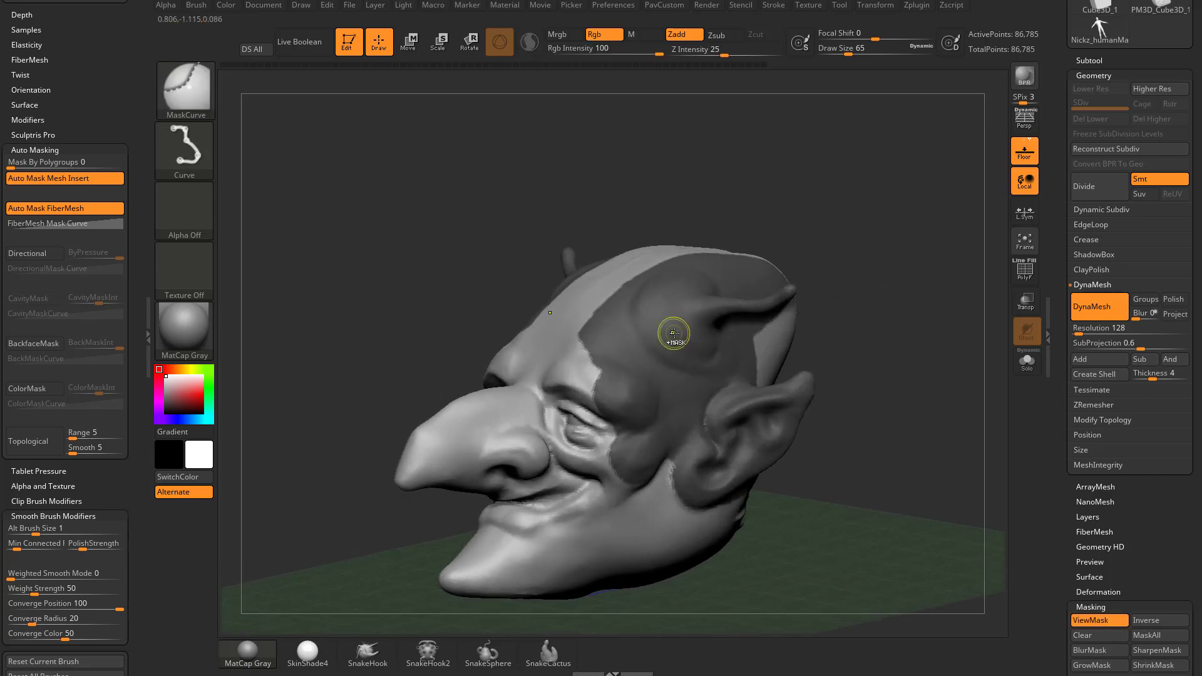
- Blur the edge of the curve mask twice and sharpen it once
ctrl+click(675, 333)
ctrl+click(680, 331)
drag(904, 336, 945, 333)
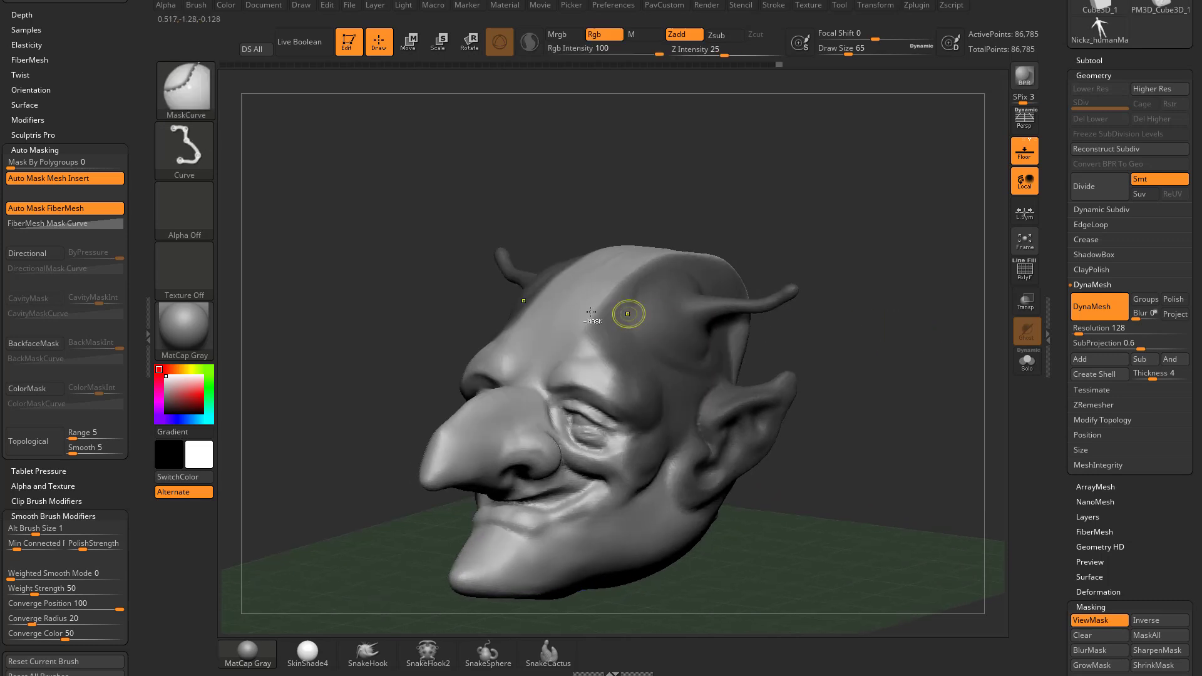
ctrl+alt+click(569, 367)
- Clear the curve mask from the head and choose the MaskLasso brush
mouse_move(820, 342)
mouse_down()
mouse_move(633, 329)
mouse_move(920, 351)
mouse_up()
mouse_move(862, 228)
ctrl+mouse_down()
mouse_move(914, 359)
mouse_move(894, 379)
ctrl+mouse_up()
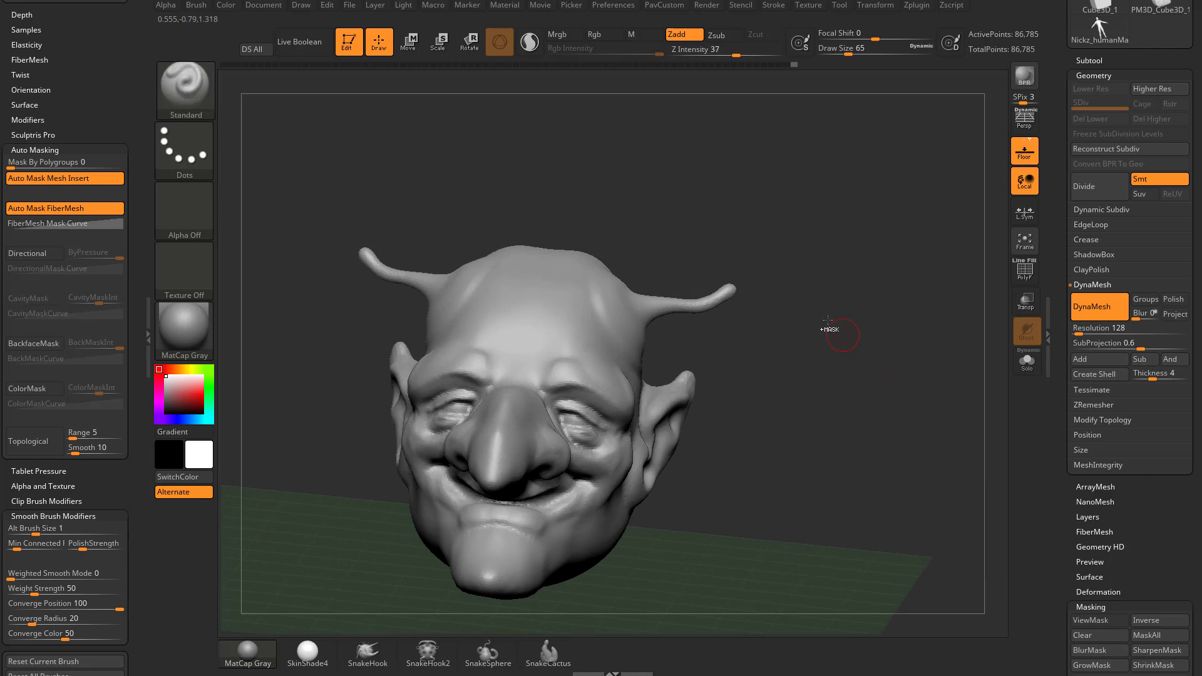
ctrl+click(189, 93)
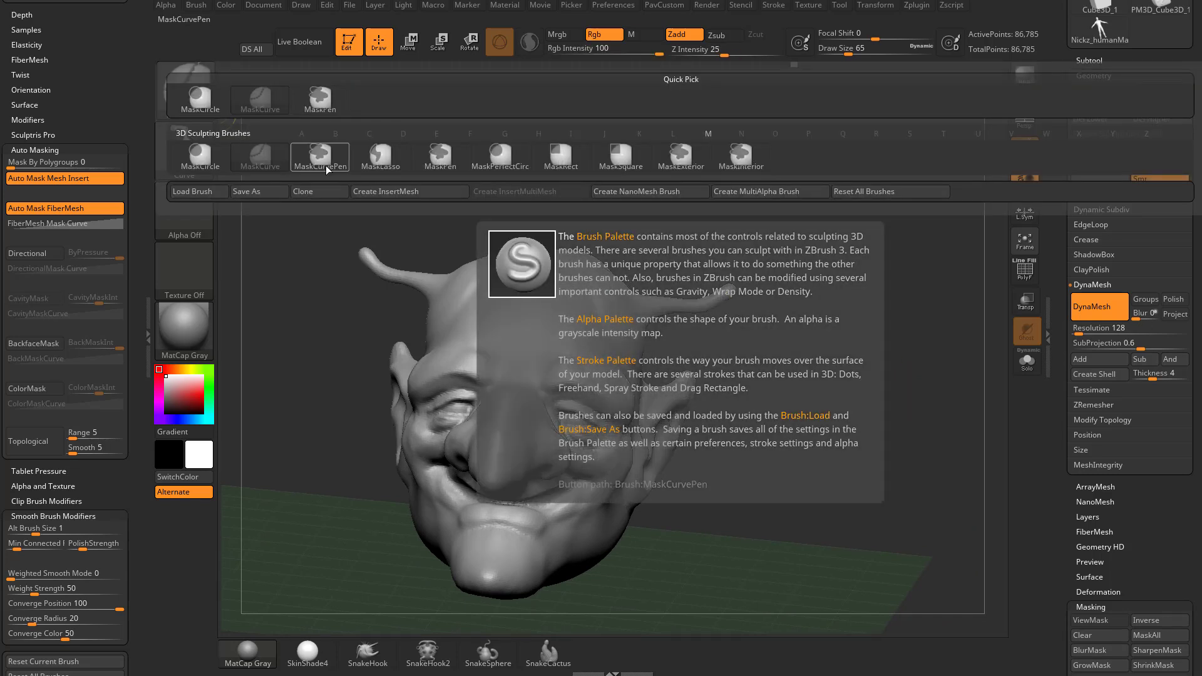
ctrl+click(374, 164)
- Turn the head to profile and switch the masking brush between MaskCurve, MaskLasso and MaskCircle to compare their strokes
mouse_move(831, 263)
alt+mouse_down()
mouse_move(838, 152)
mouse_move(809, 151)
mouse_move(837, 150)
alt+mouse_up()
key(ctrl)
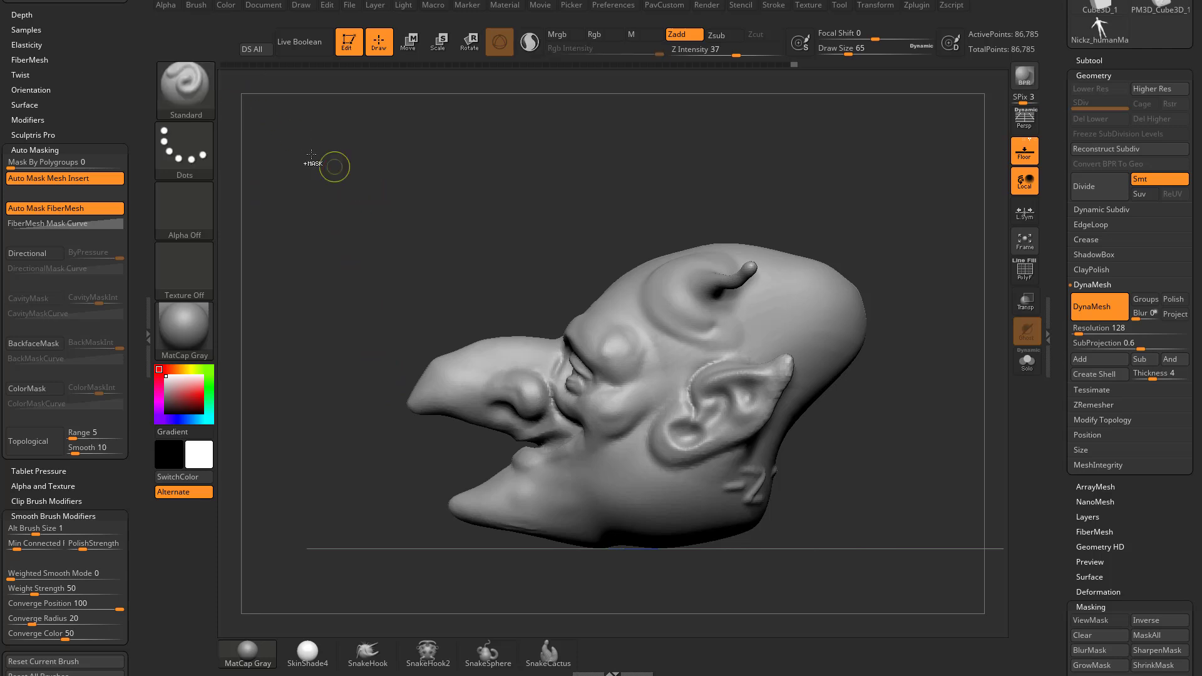
ctrl+click(203, 101)
click(258, 100)
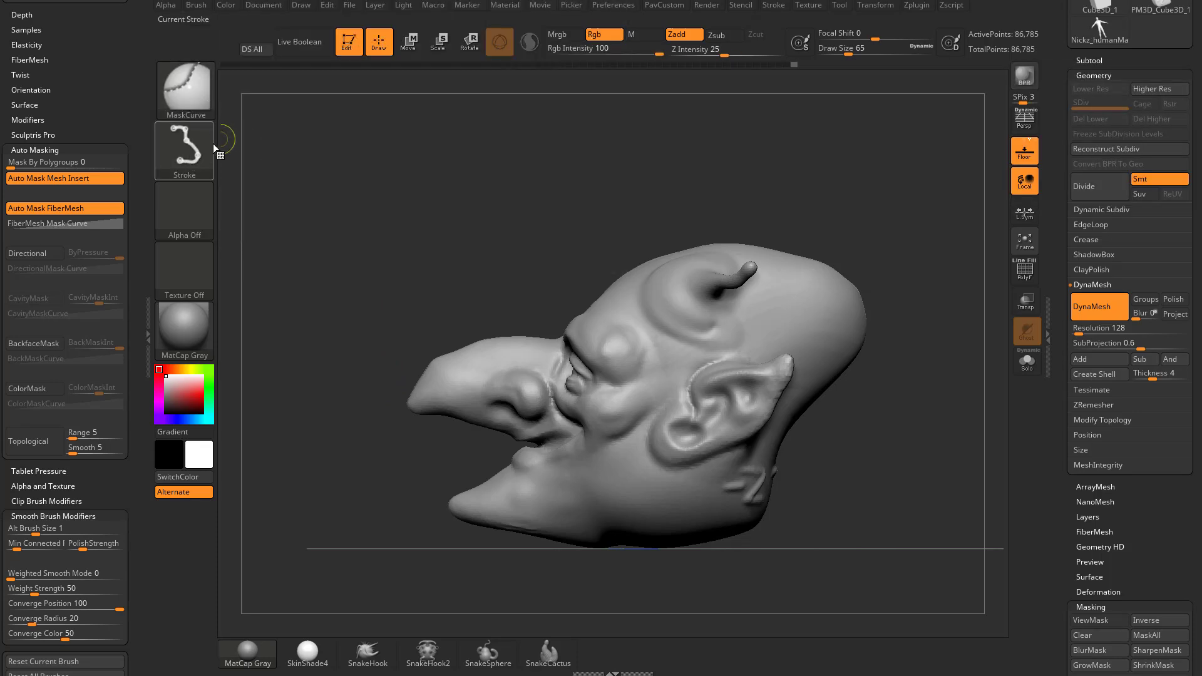
click(195, 99)
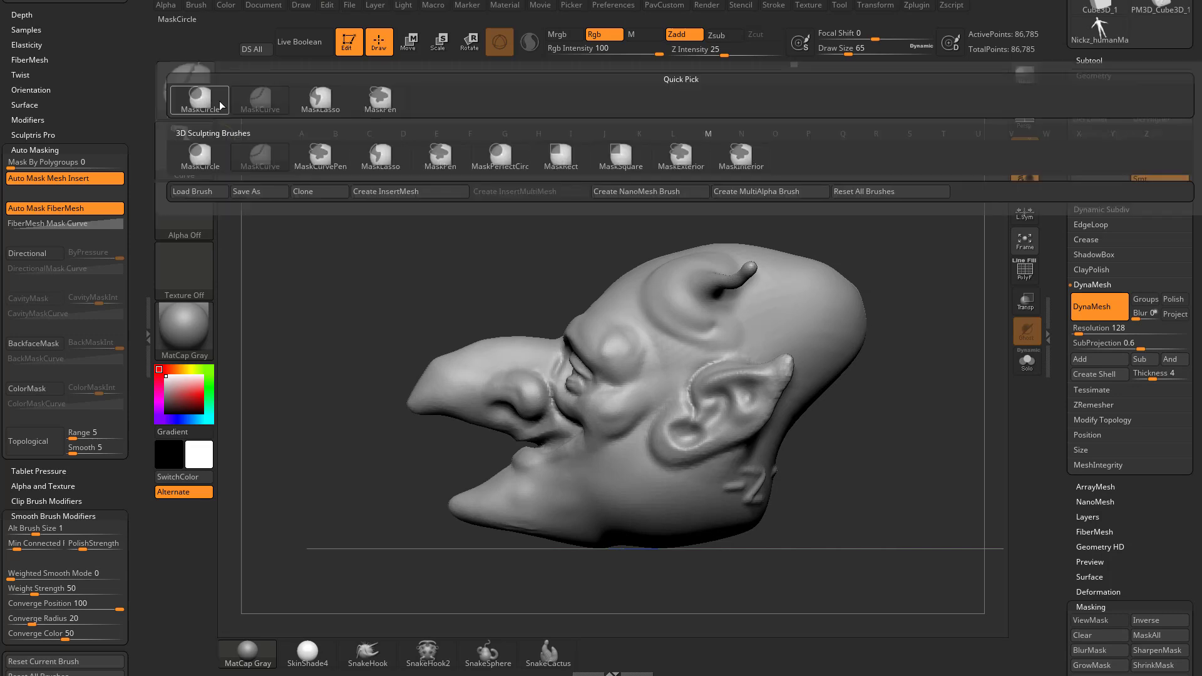
click(309, 104)
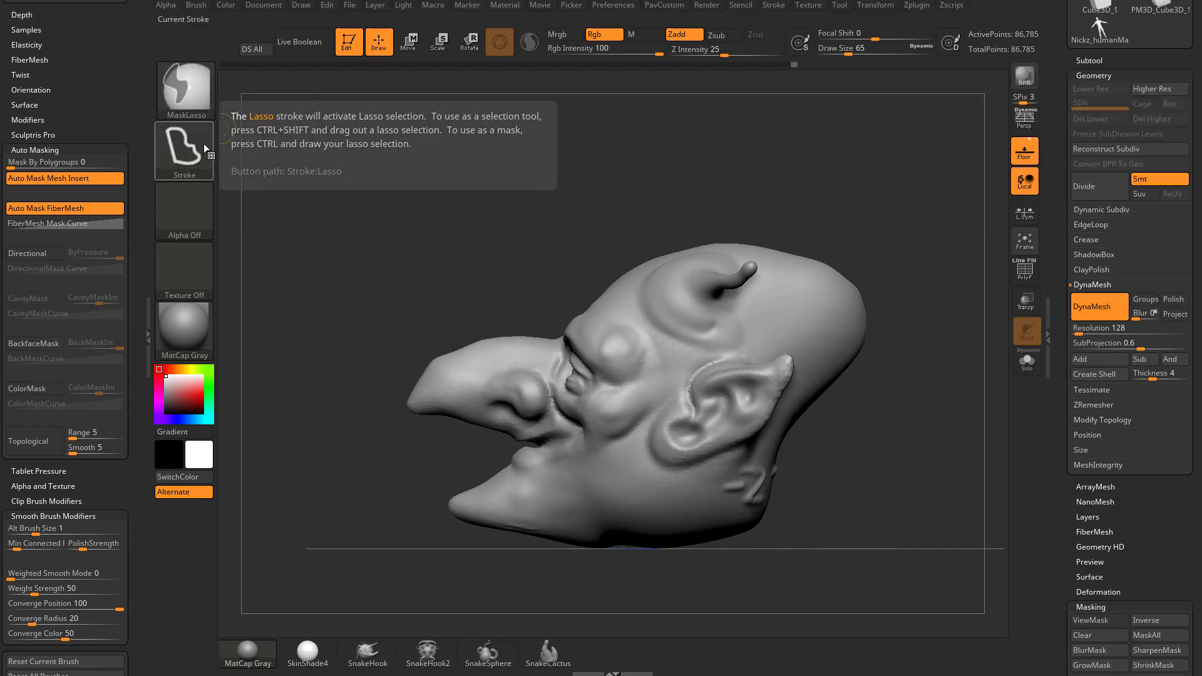
click(196, 97)
click(198, 98)
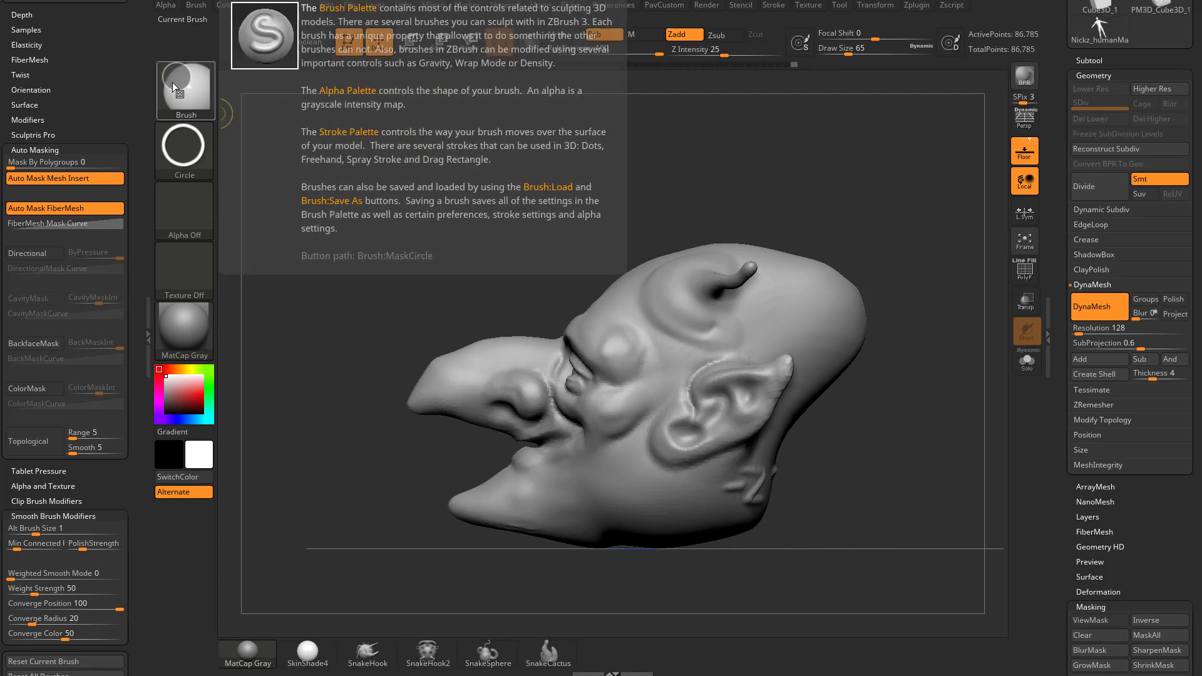
click(172, 81)
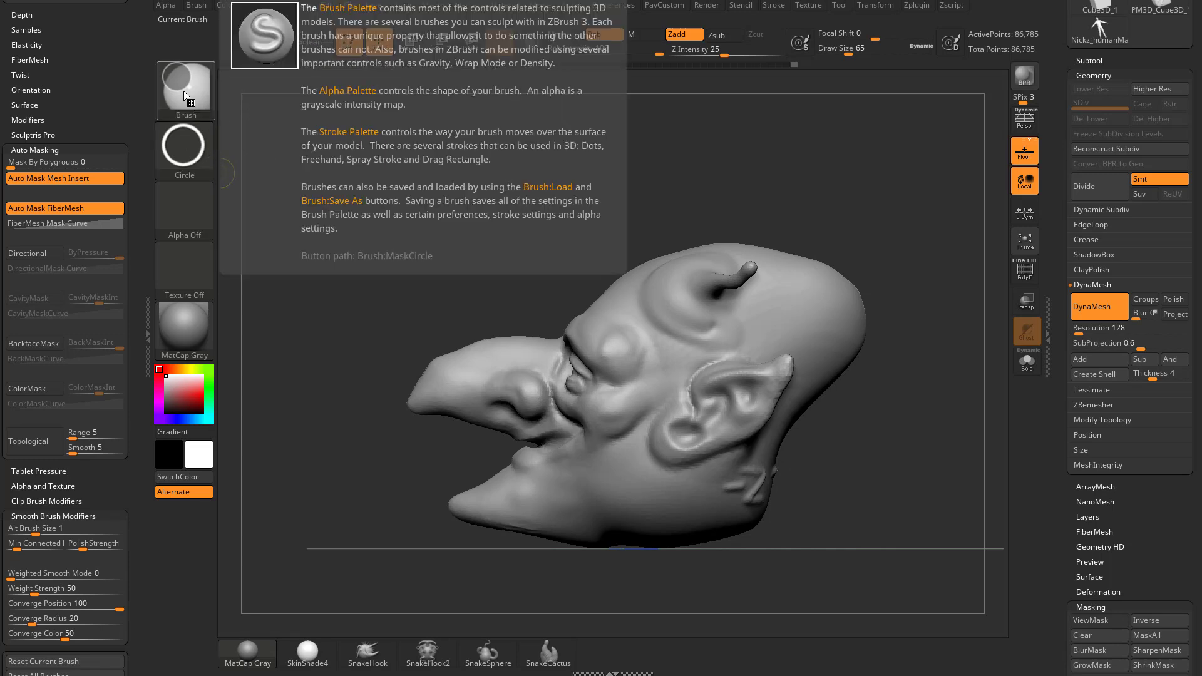
click(187, 93)
- Choose the MaskLasso brush, mask the whole nose with a lasso in profile and check the mask from the front and side
click(319, 100)
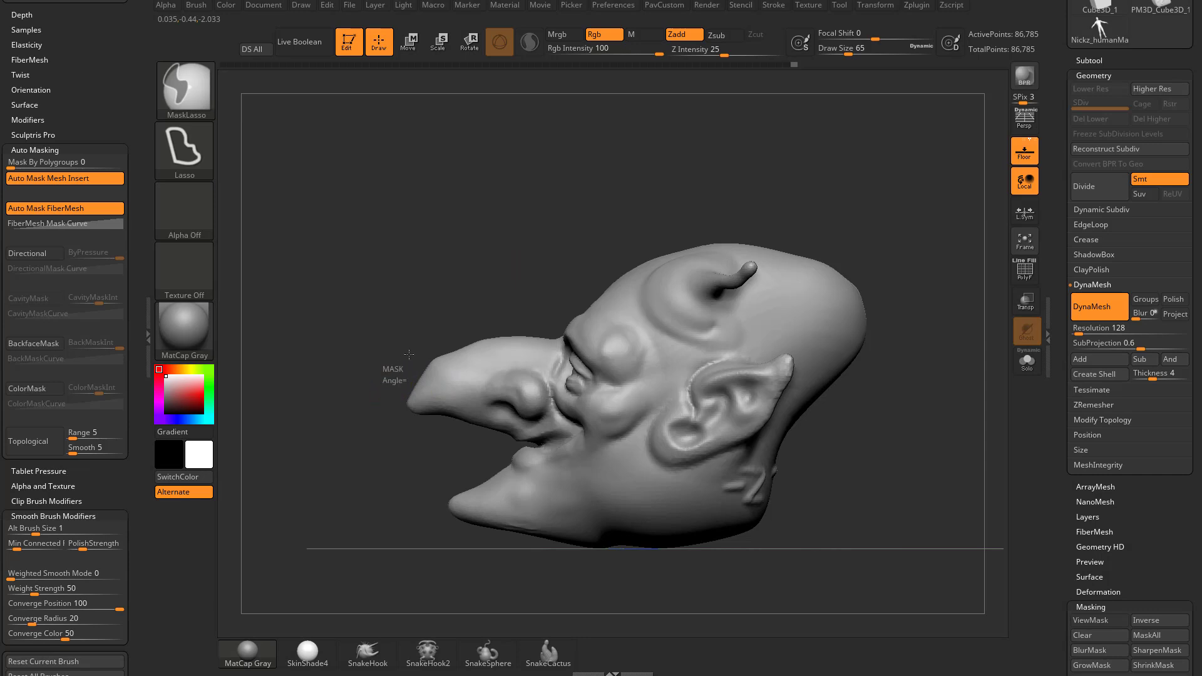
mouse_move(385, 393)
mouse_down()
mouse_move(482, 315)
mouse_move(551, 322)
mouse_move(569, 370)
mouse_move(551, 396)
mouse_move(407, 448)
mouse_move(353, 372)
mouse_move(319, 432)
mouse_move(384, 439)
mouse_up()
mouse_move(793, 202)
mouse_down()
mouse_move(925, 219)
mouse_move(796, 223)
mouse_move(895, 204)
mouse_move(920, 229)
mouse_move(802, 333)
mouse_up()
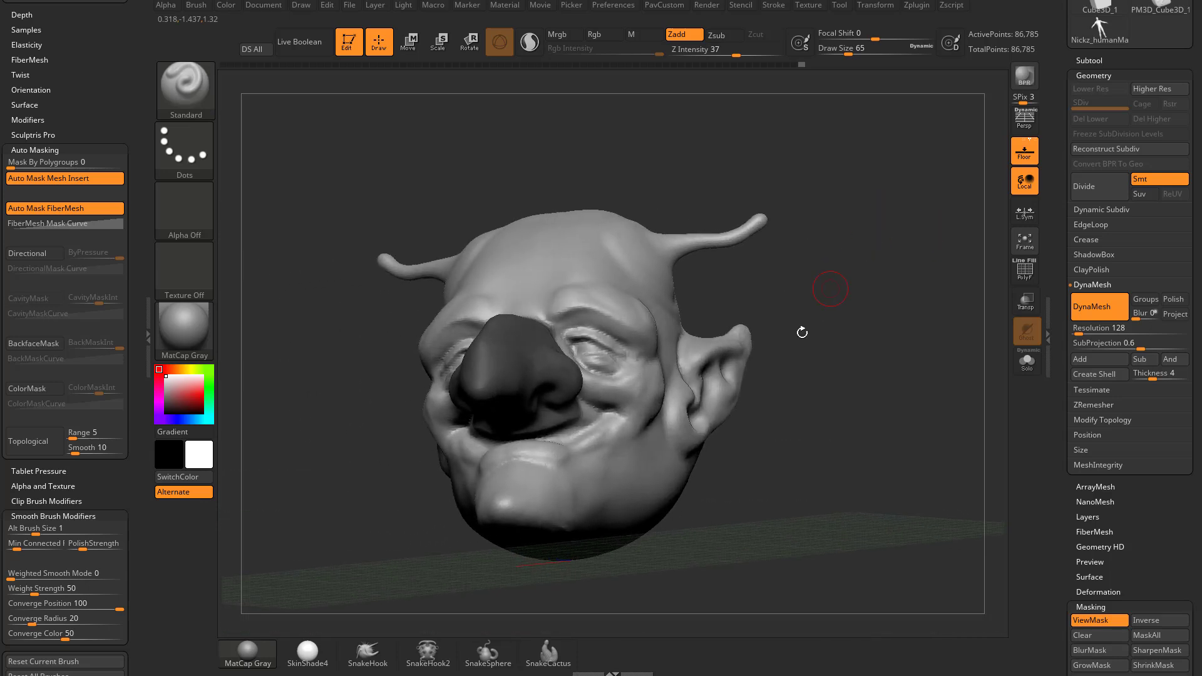
mouse_move(689, 446)
ctrl+shift+mouse_down()
mouse_move(740, 500)
mouse_move(591, 397)
mouse_move(464, 414)
ctrl+shift+mouse_up()
mouse_move(883, 358)
mouse_down()
mouse_move(827, 372)
mouse_move(1033, 359)
mouse_up()
- Paint a freehand stroke above the outer eyebrow with the MaskPen brush, and clear all masks from the head
ctrl+click(191, 91)
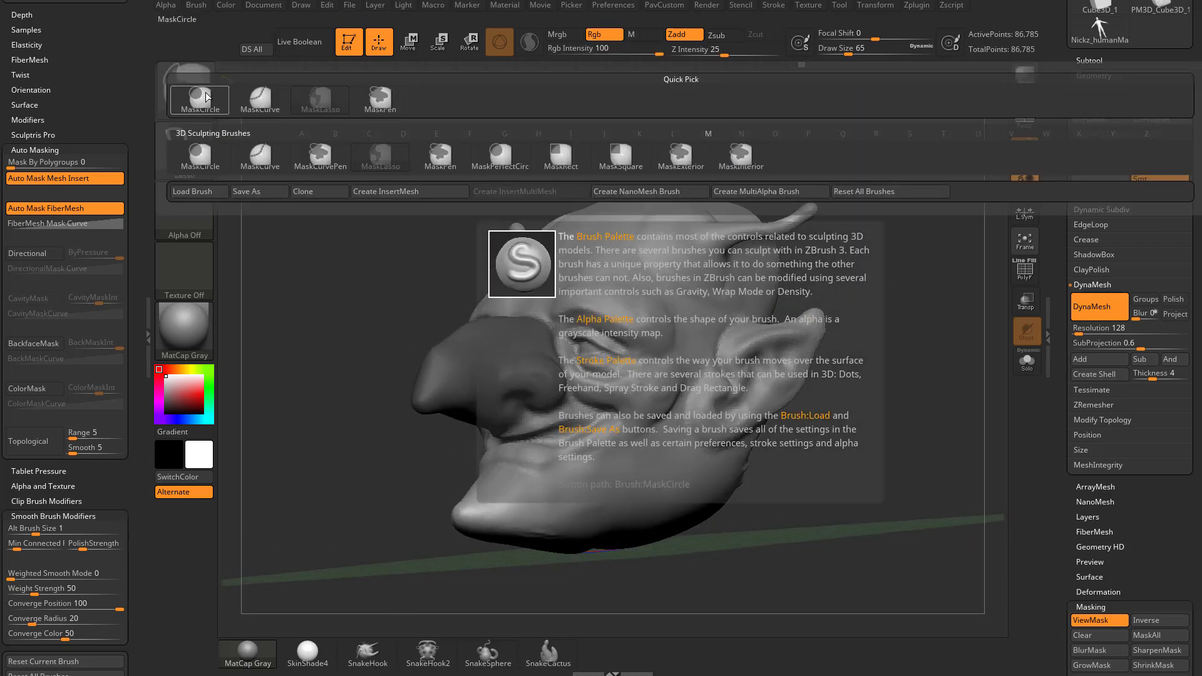
click(439, 156)
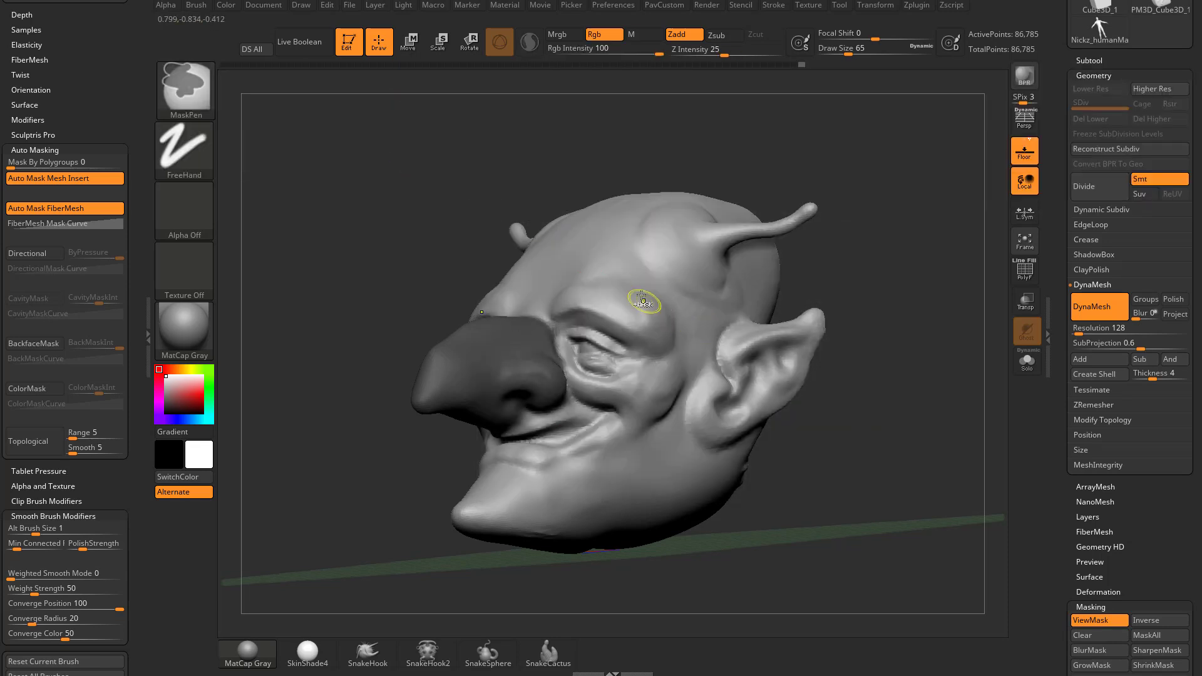
ctrl+drag(650, 286, 635, 270)
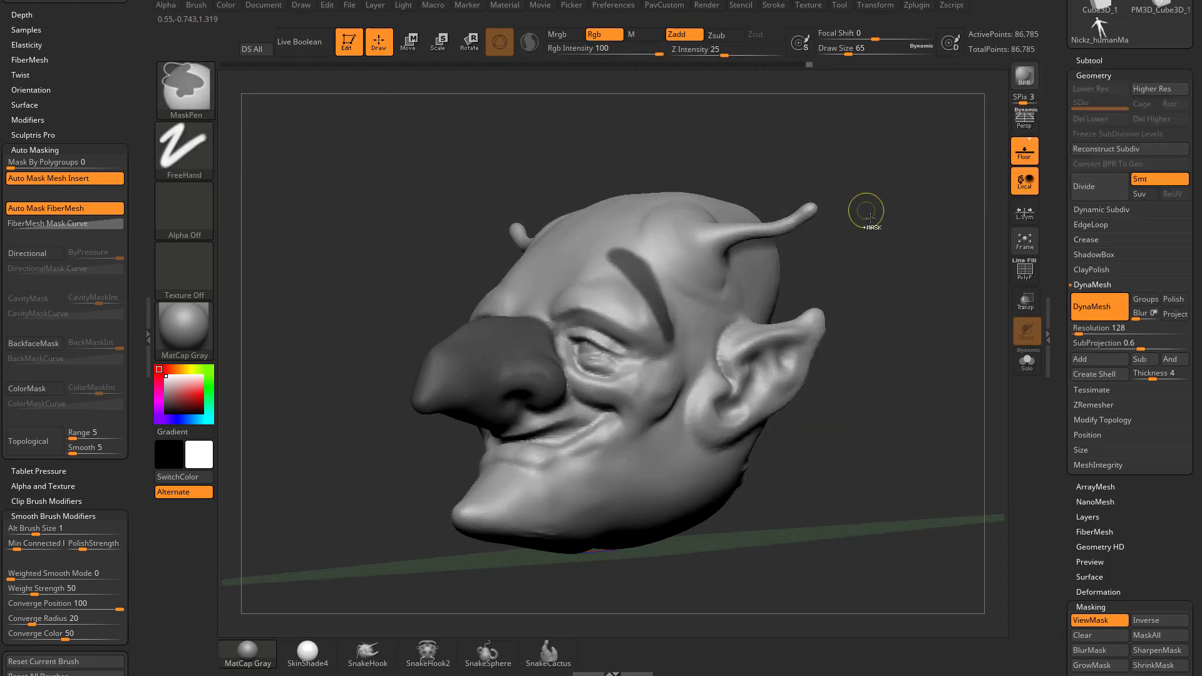
ctrl+drag(861, 223, 752, 319)
ctrl+drag(956, 355, 918, 300)
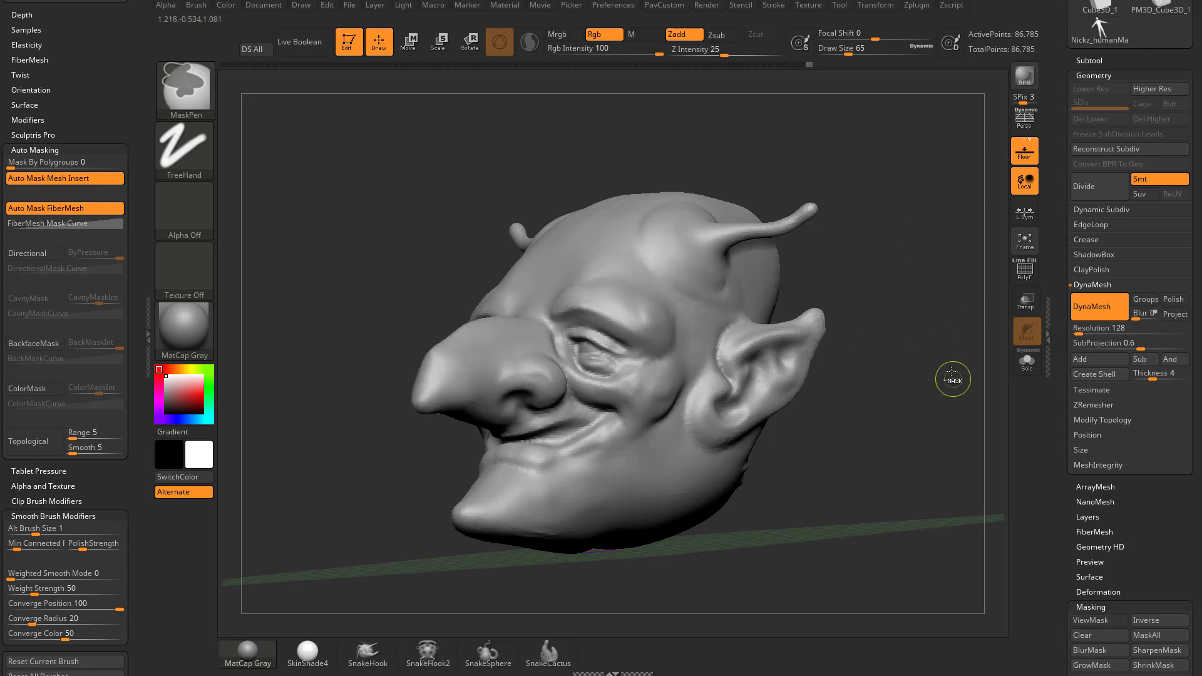
- Try the Circle stroke with the MaskPen brush and set the stroke back to FreeHand
click(208, 149)
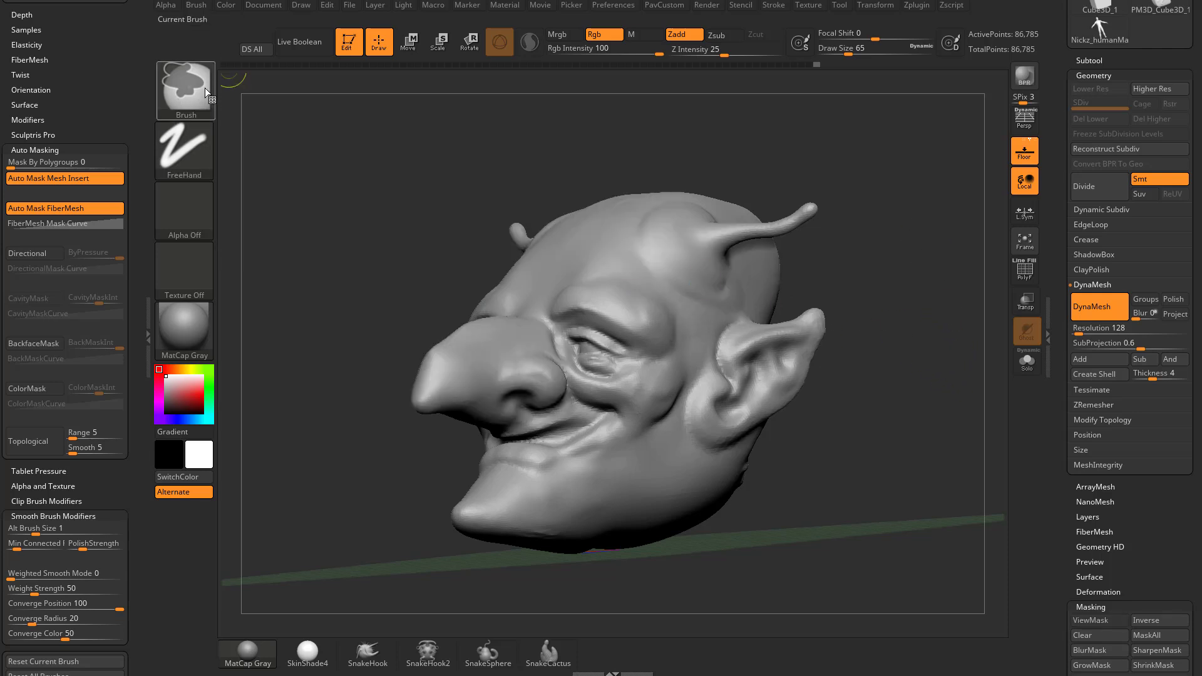
click(188, 157)
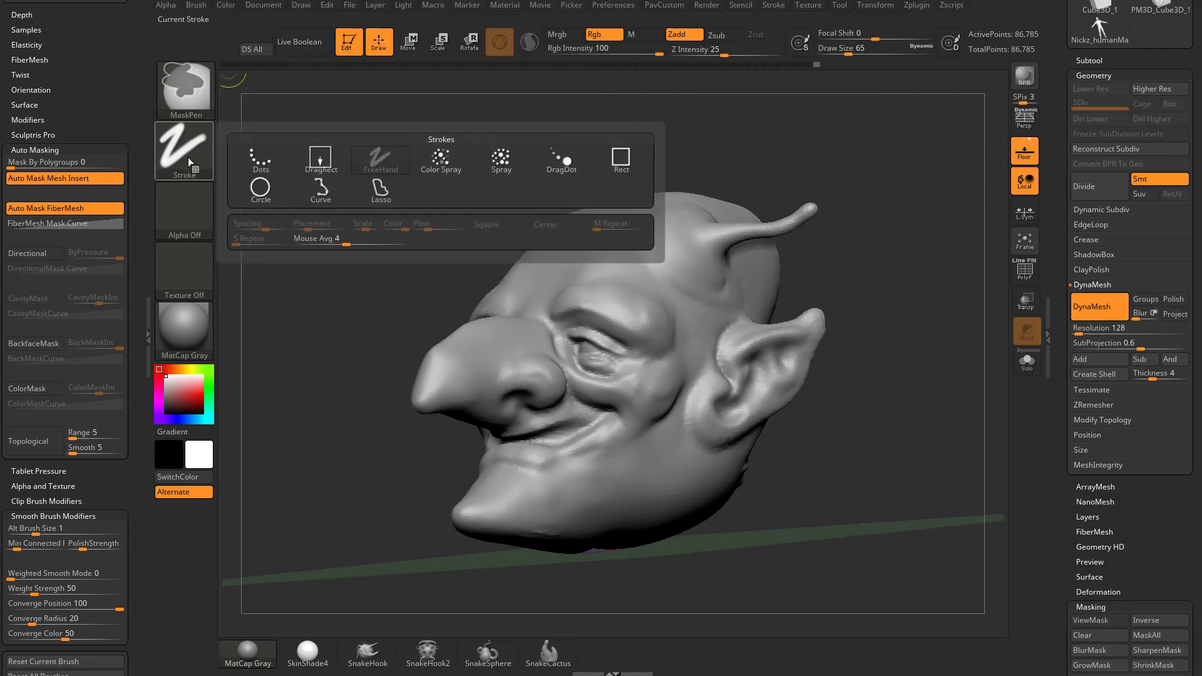
click(260, 160)
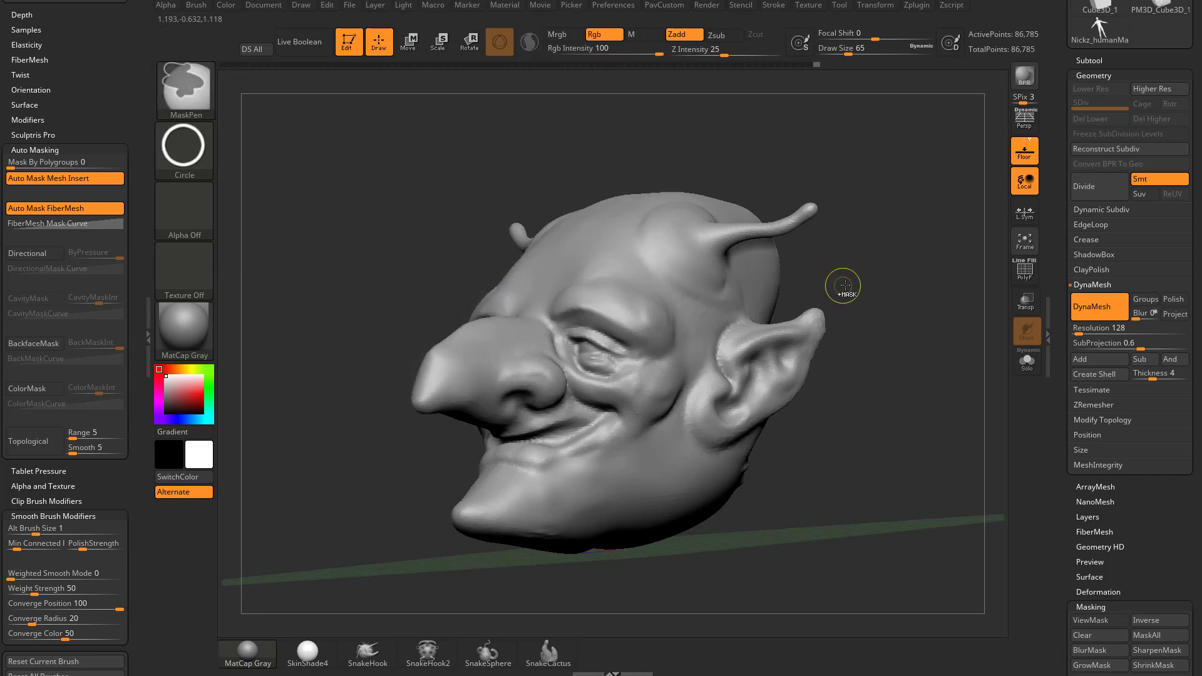
mouse_move(835, 263)
ctrl+mouse_down()
mouse_move(880, 310)
mouse_move(733, 331)
mouse_move(765, 383)
ctrl+mouse_up()
ctrl+click(195, 156)
click(381, 160)
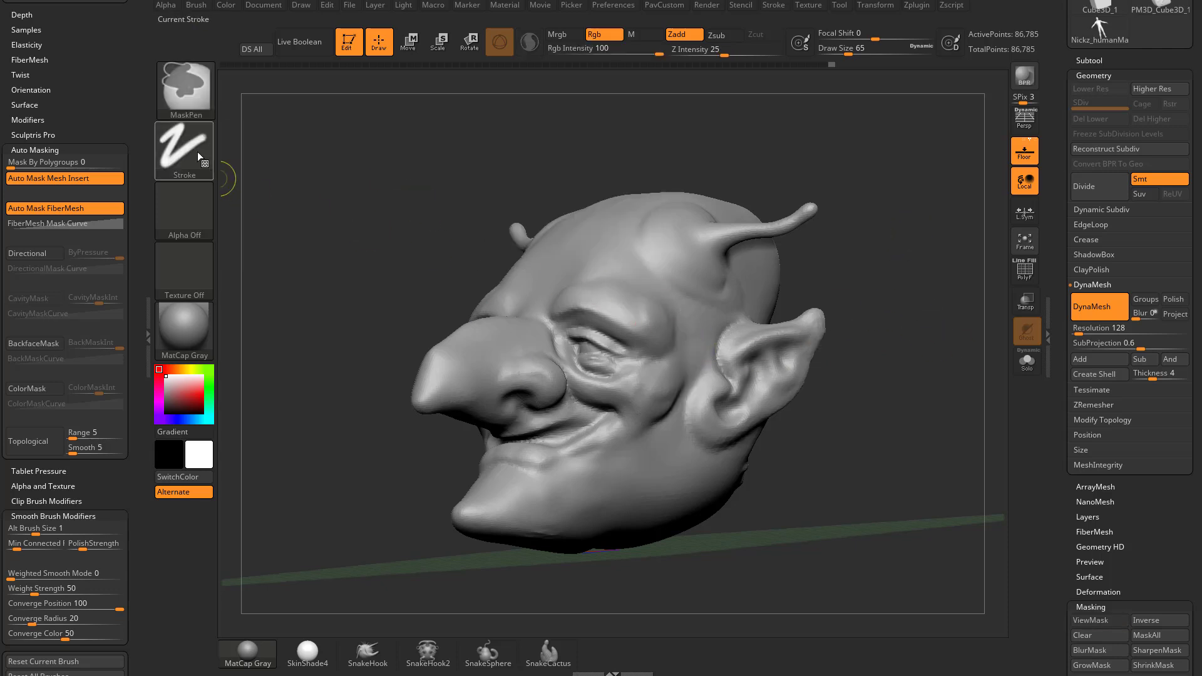
- Look through the masking brushes, keep MaskPen and set its stroke to DragRect
ctrl+click(185, 88)
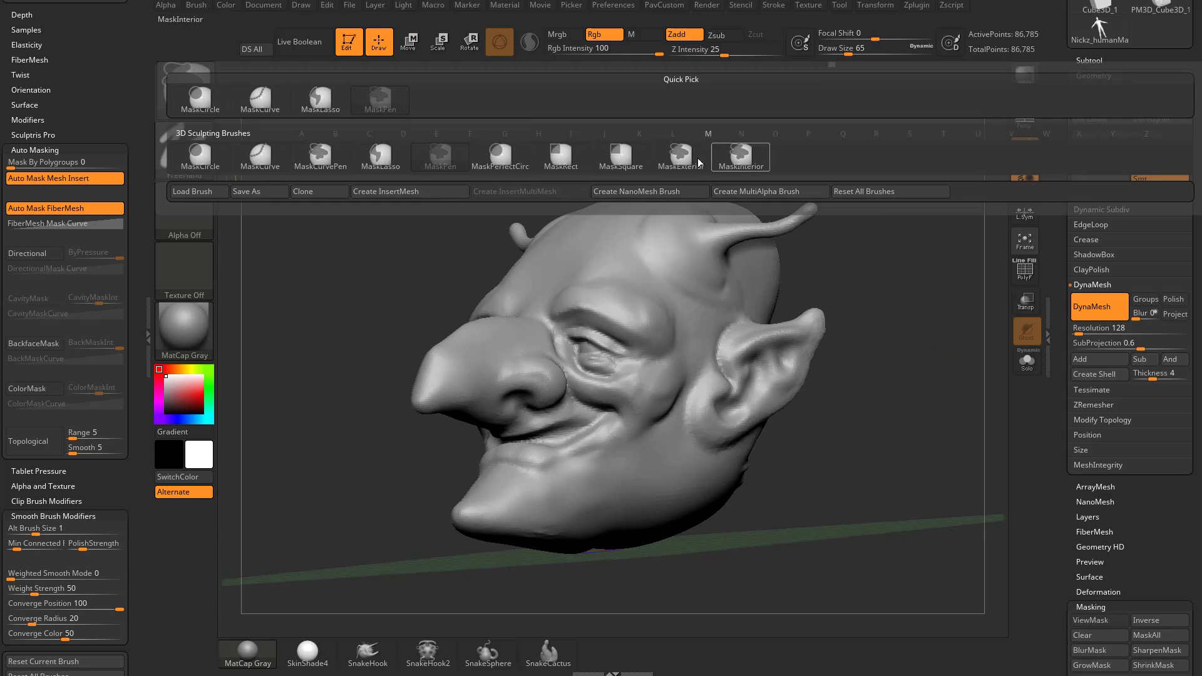
ctrl+click(183, 91)
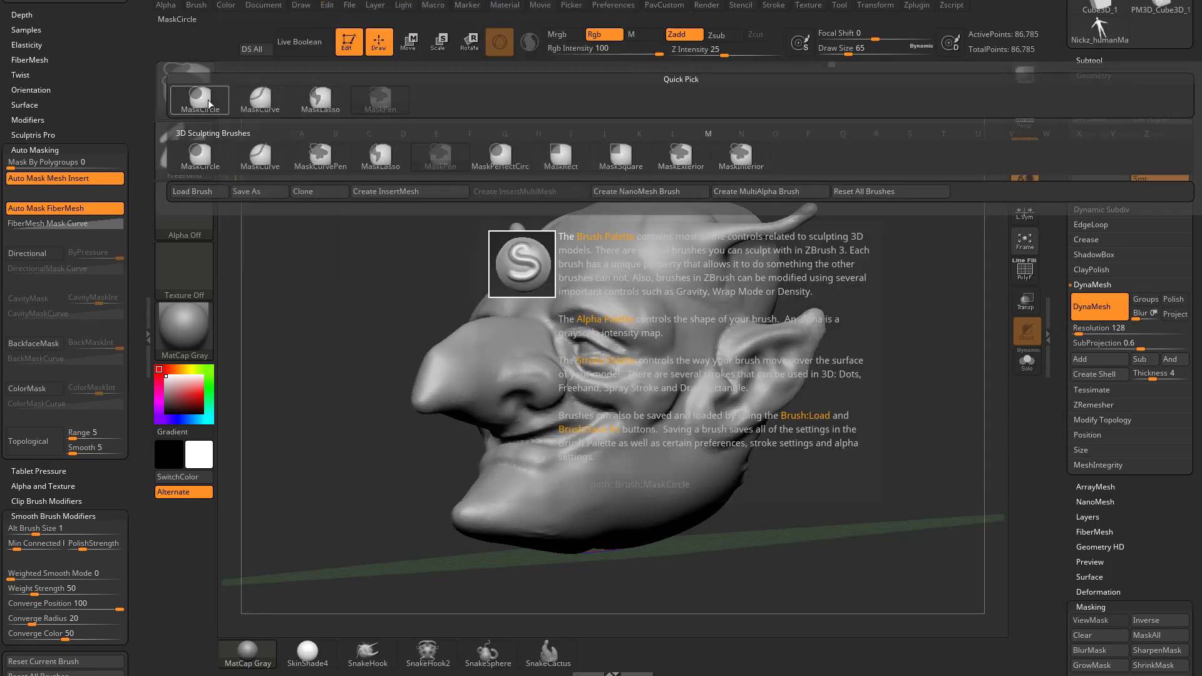
click(224, 108)
click(201, 143)
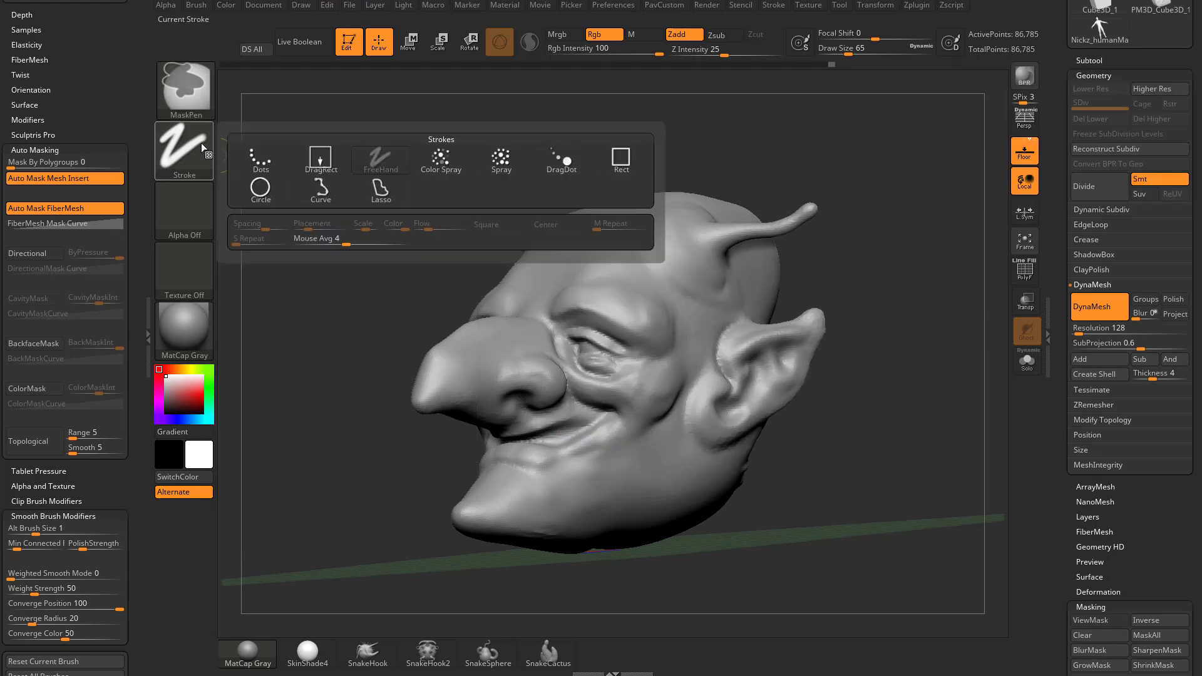
click(199, 146)
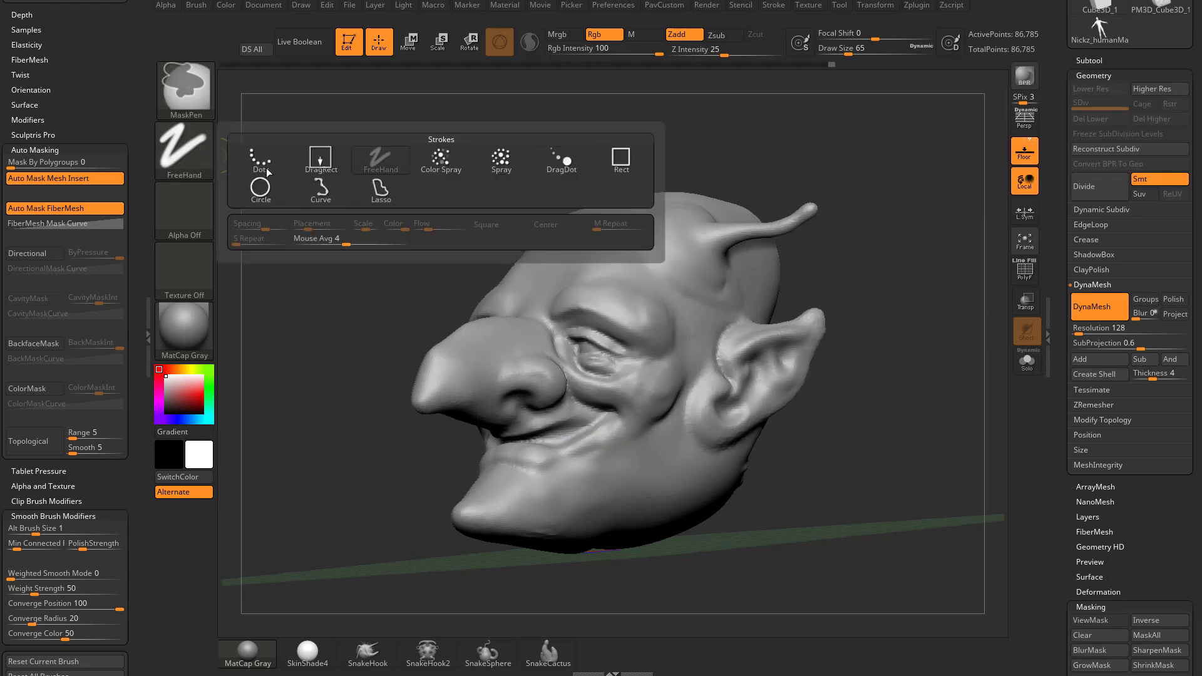
click(320, 159)
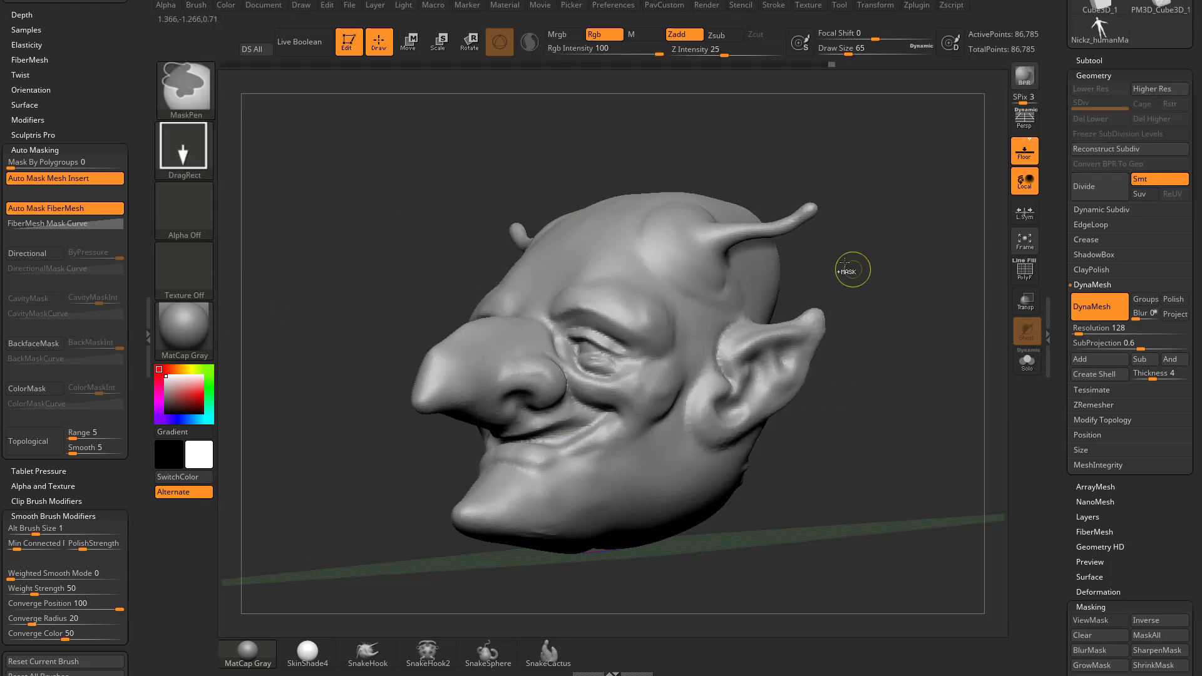
- Mask soft spots on the temple below the horn with the DragRect stroke, and clear them
drag(840, 260, 977, 325)
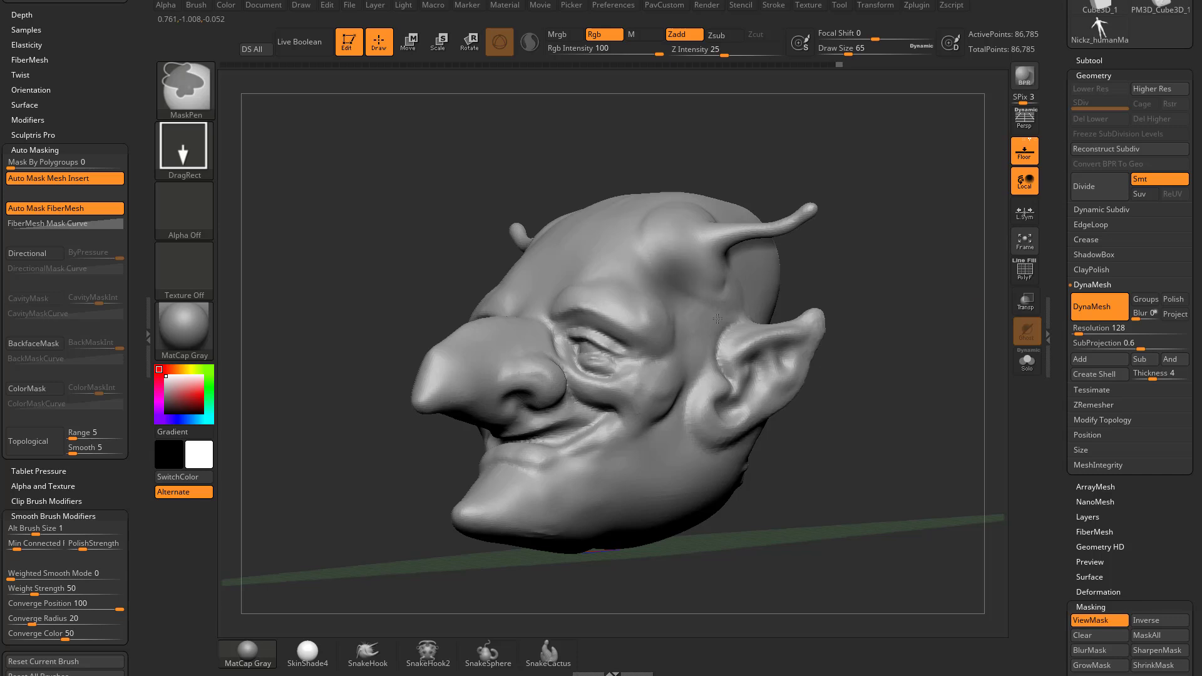
ctrl+drag(894, 368, 926, 404)
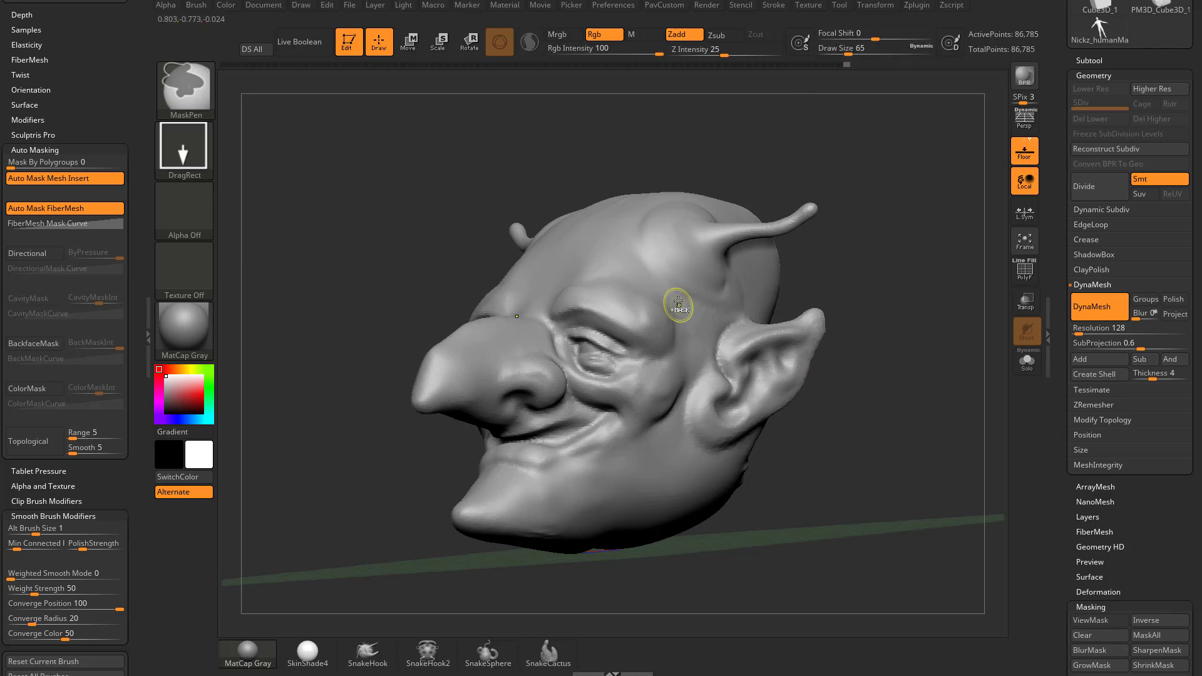
ctrl+drag(677, 303, 721, 338)
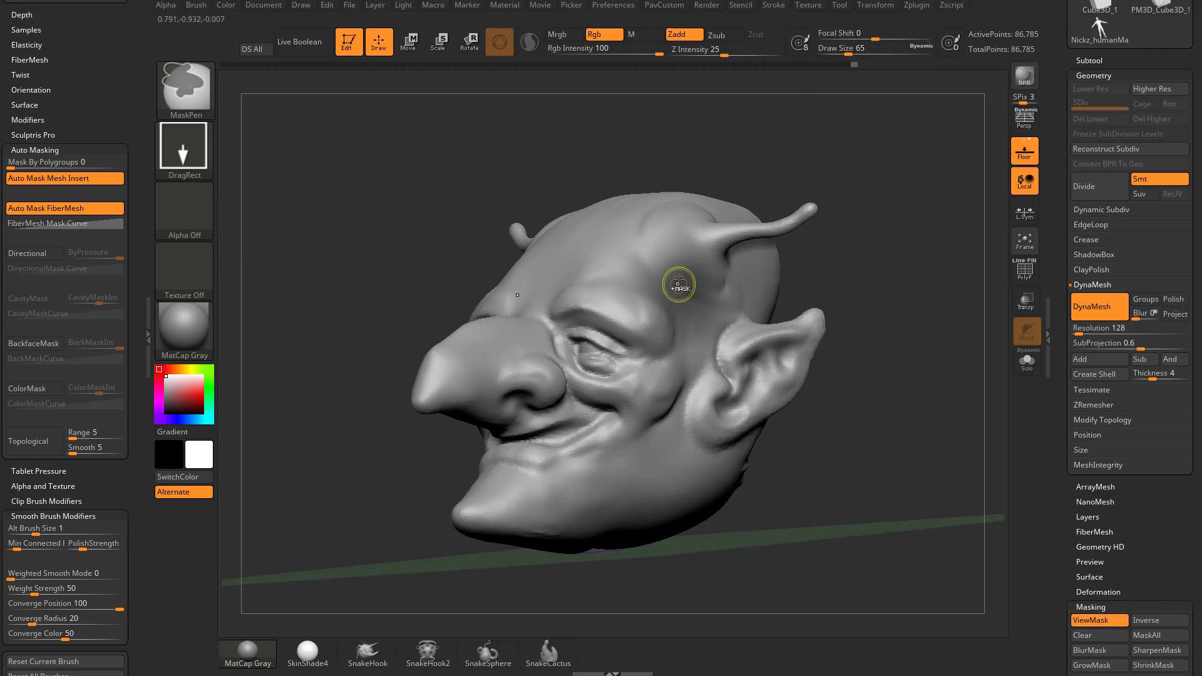
ctrl+drag(885, 278, 877, 291)
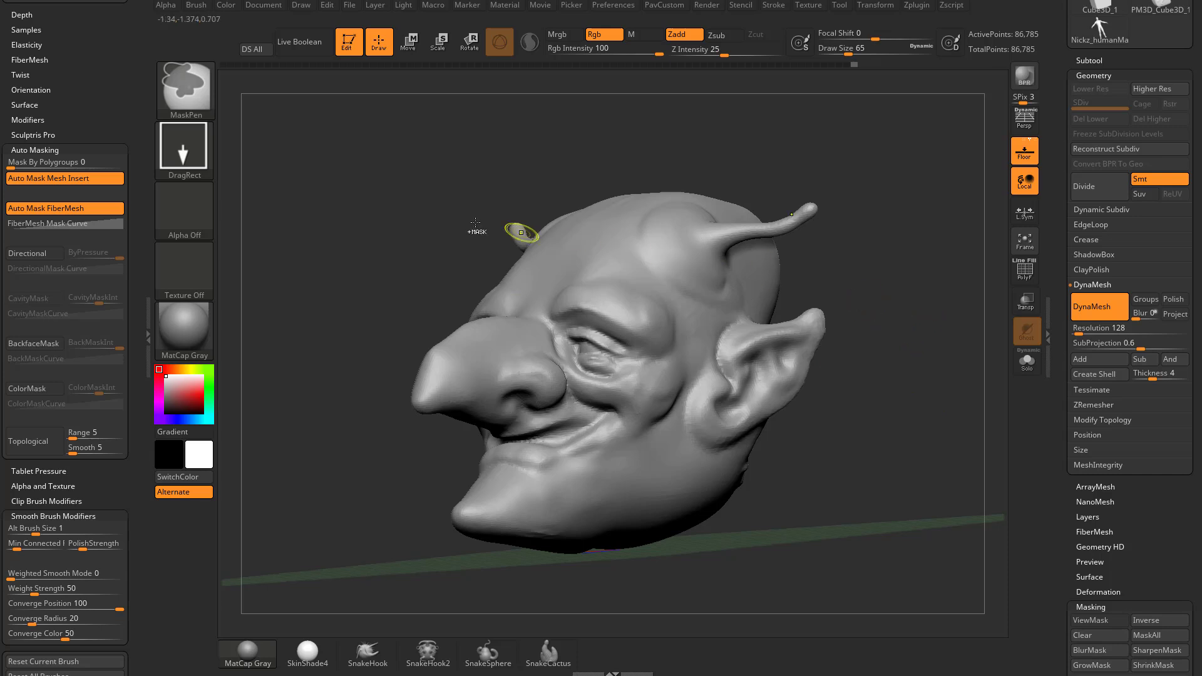
- Choose the star-shaped alpha for the MaskPen brush
click(197, 202)
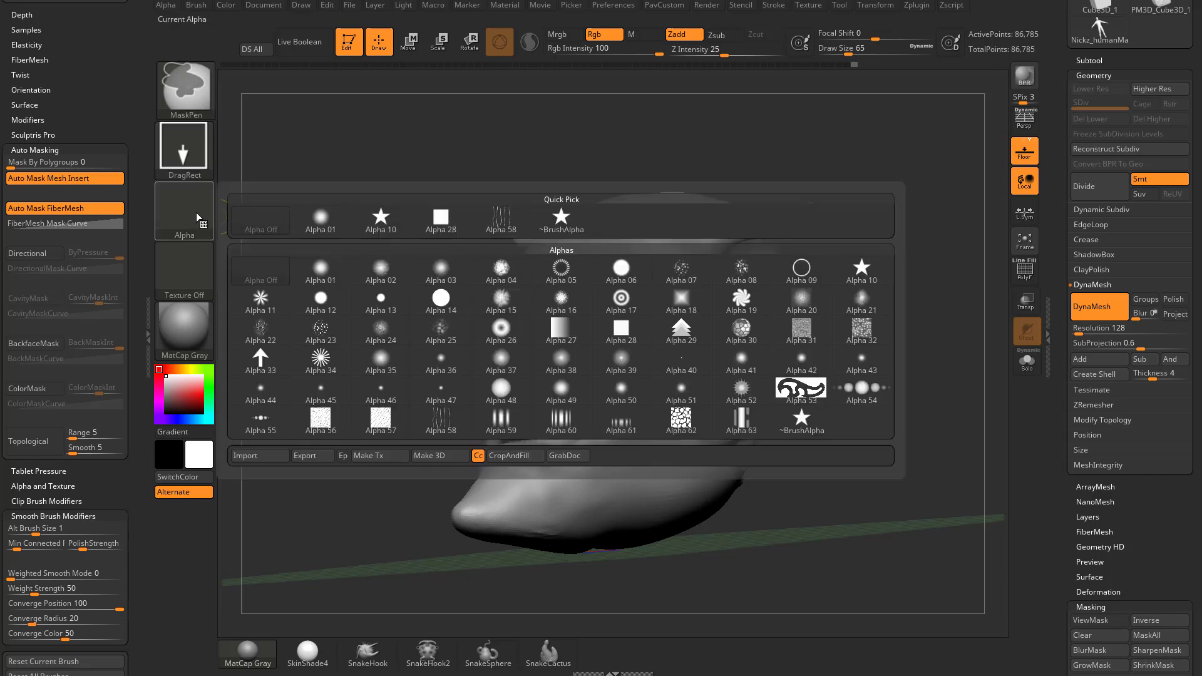
click(335, 201)
click(183, 224)
click(384, 220)
- Mask several stars on the temple below the horn and on the jaw with the DragRect stroke, and clear them
ctrl+drag(695, 324, 722, 308)
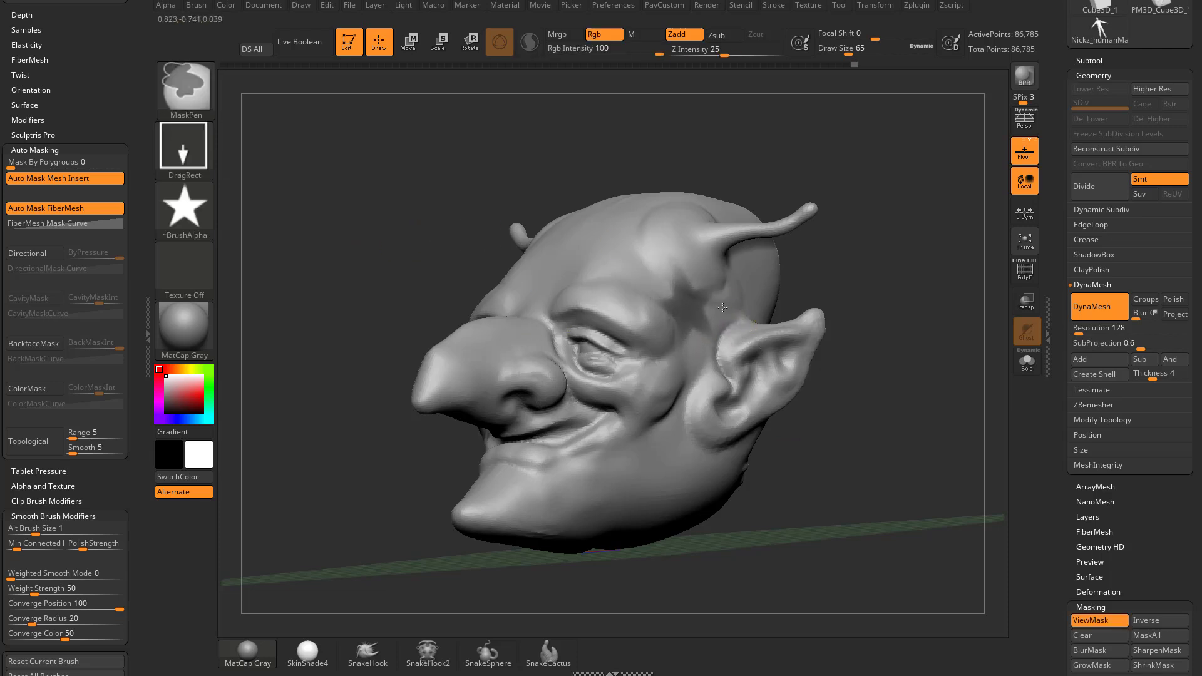
ctrl+drag(669, 280, 741, 280)
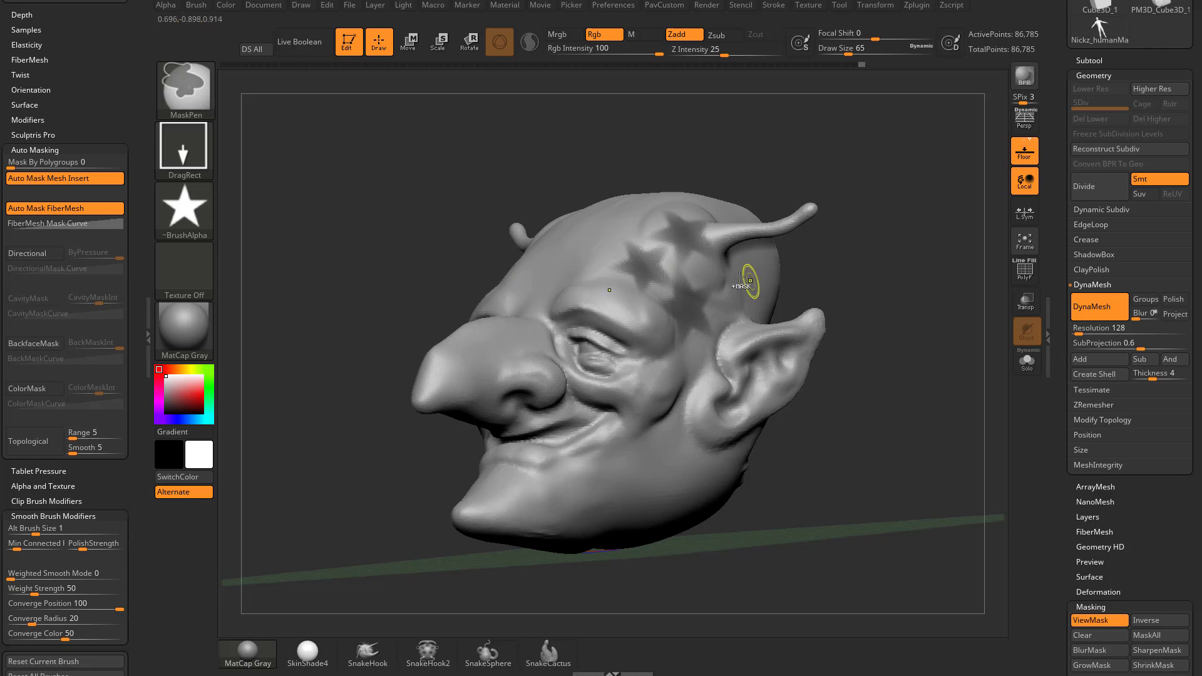
ctrl+drag(709, 371, 701, 482)
mouse_move(939, 369)
mouse_down()
mouse_move(948, 353)
mouse_move(871, 314)
mouse_up()
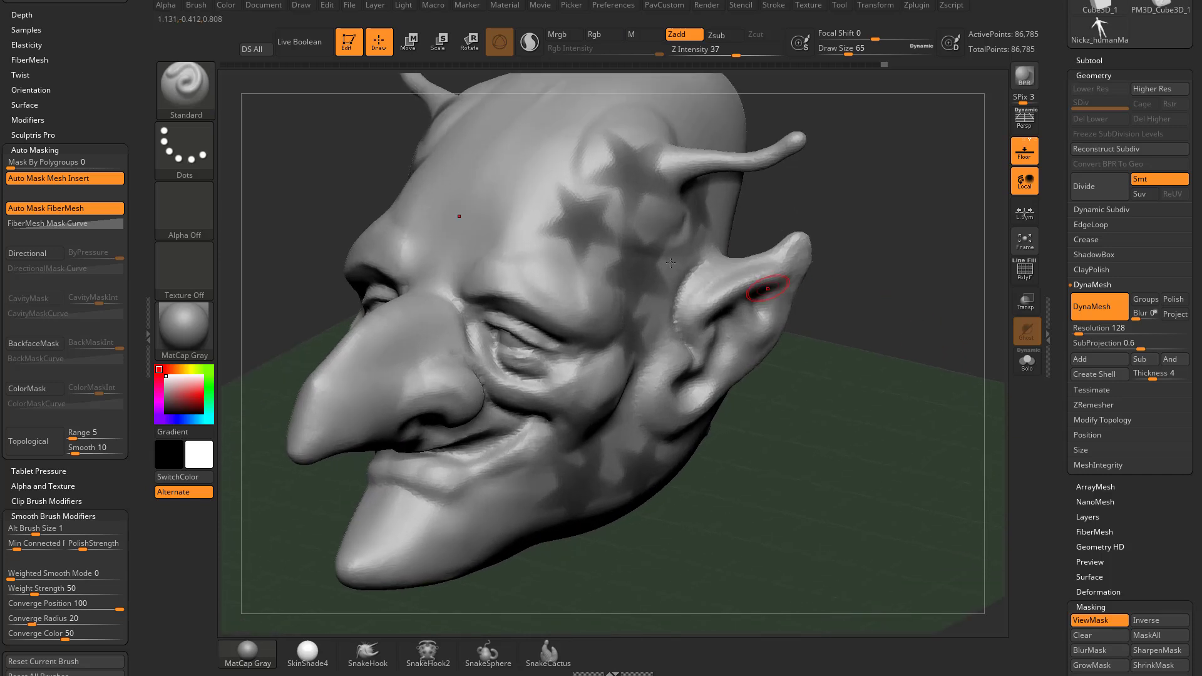
key(ctrl+h)
drag(921, 247, 895, 262)
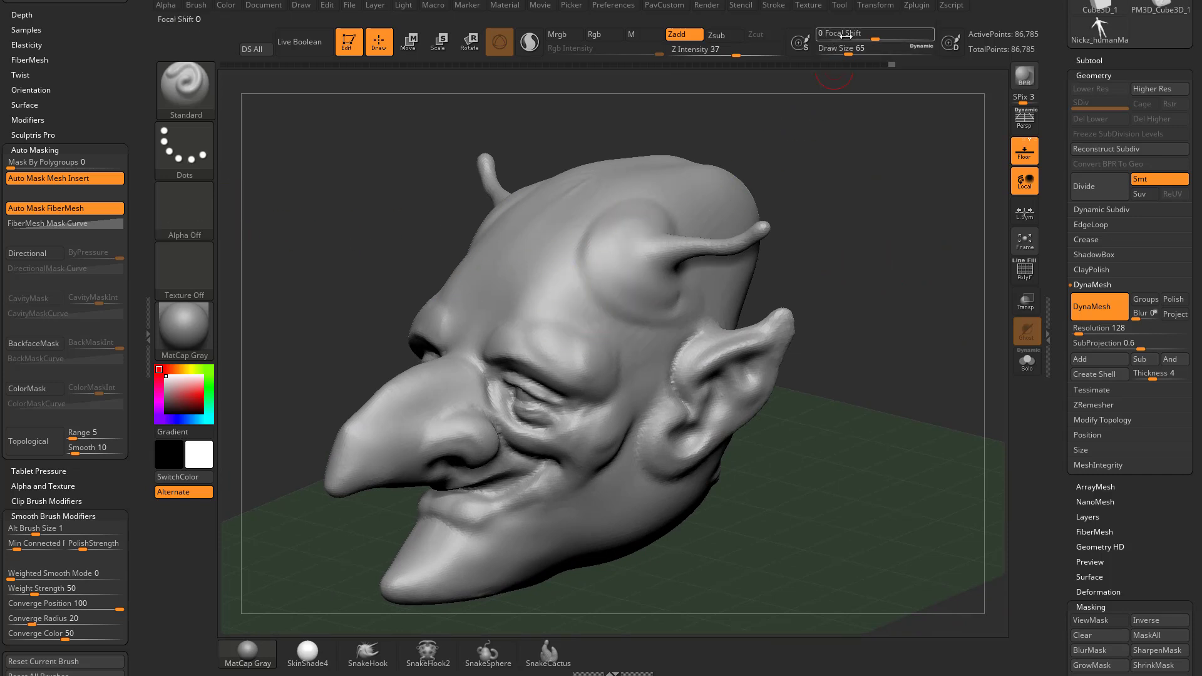
- Set the MaskPen brush's Focal Shift to -100 and its Draw Size to 234
key(ctrl)
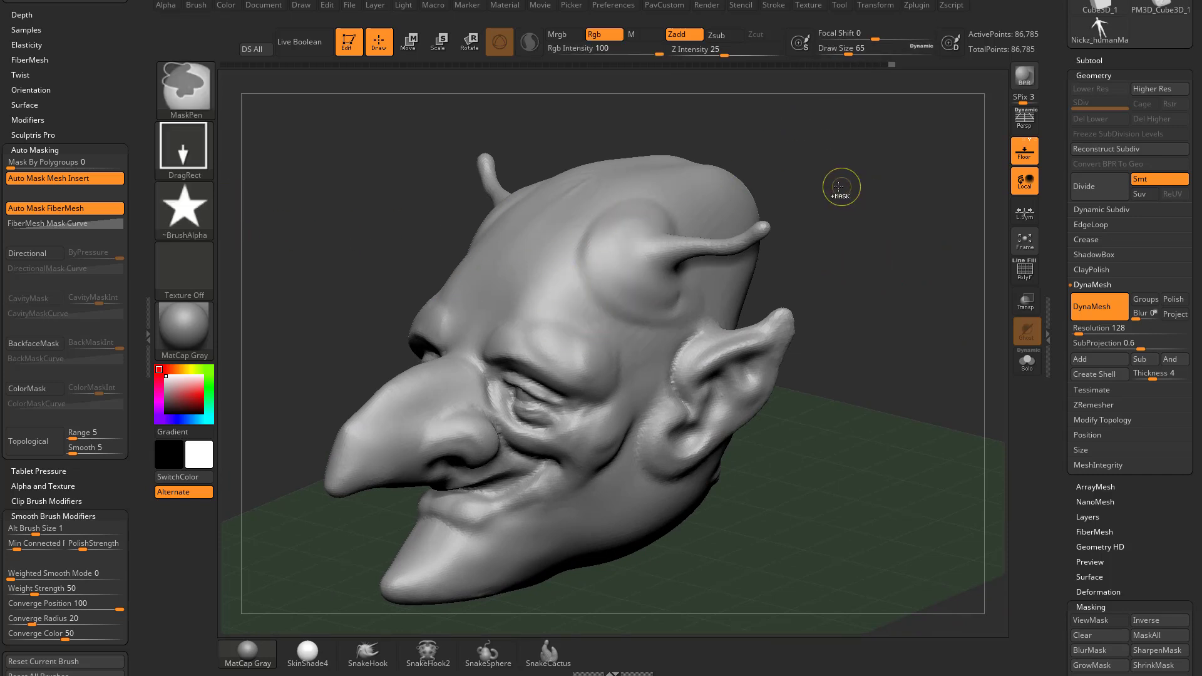
drag(860, 38, 852, 38)
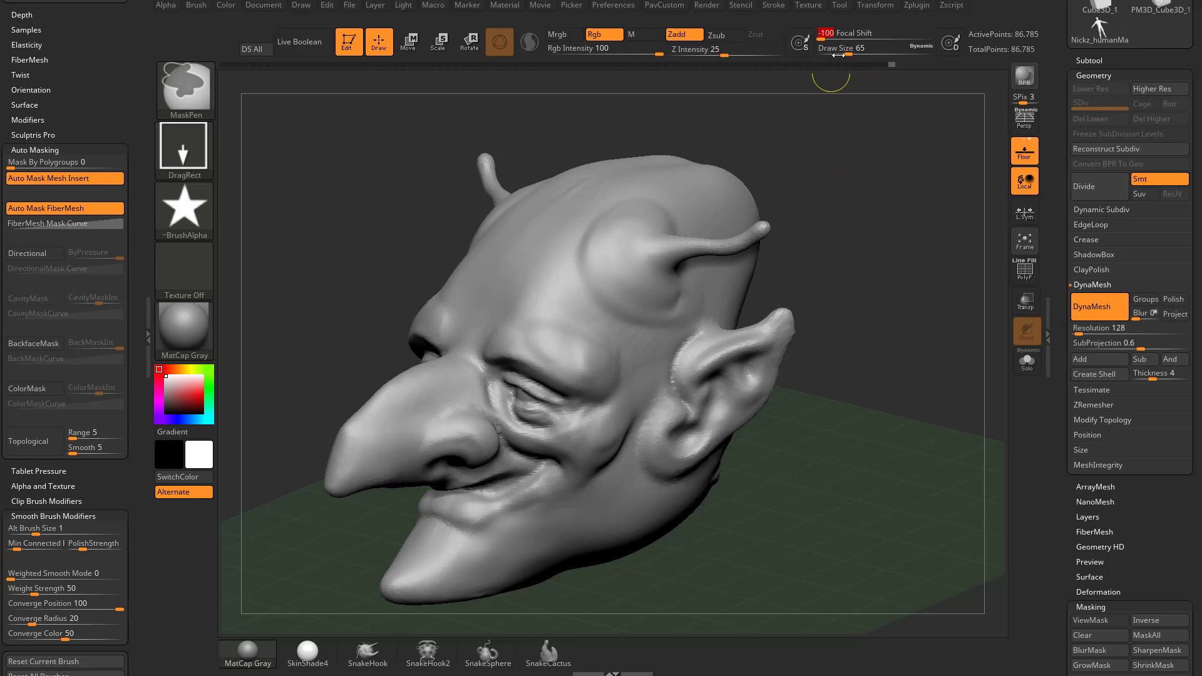
key(ctrl)
key(s)
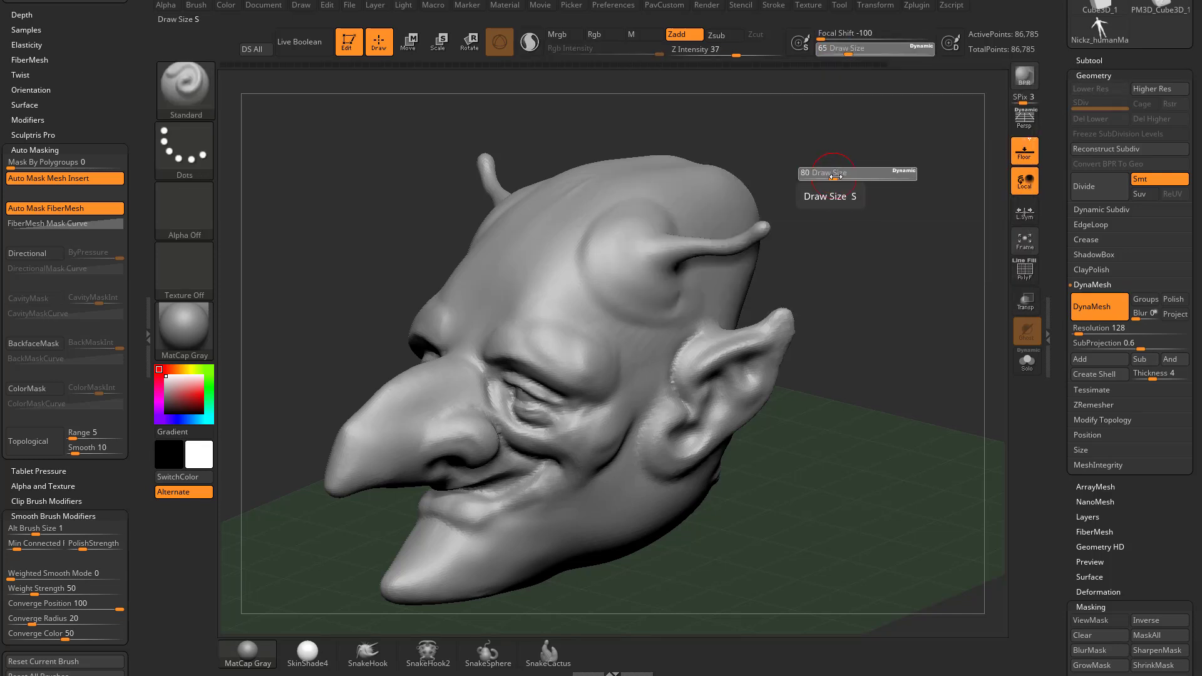
drag(831, 175, 868, 179)
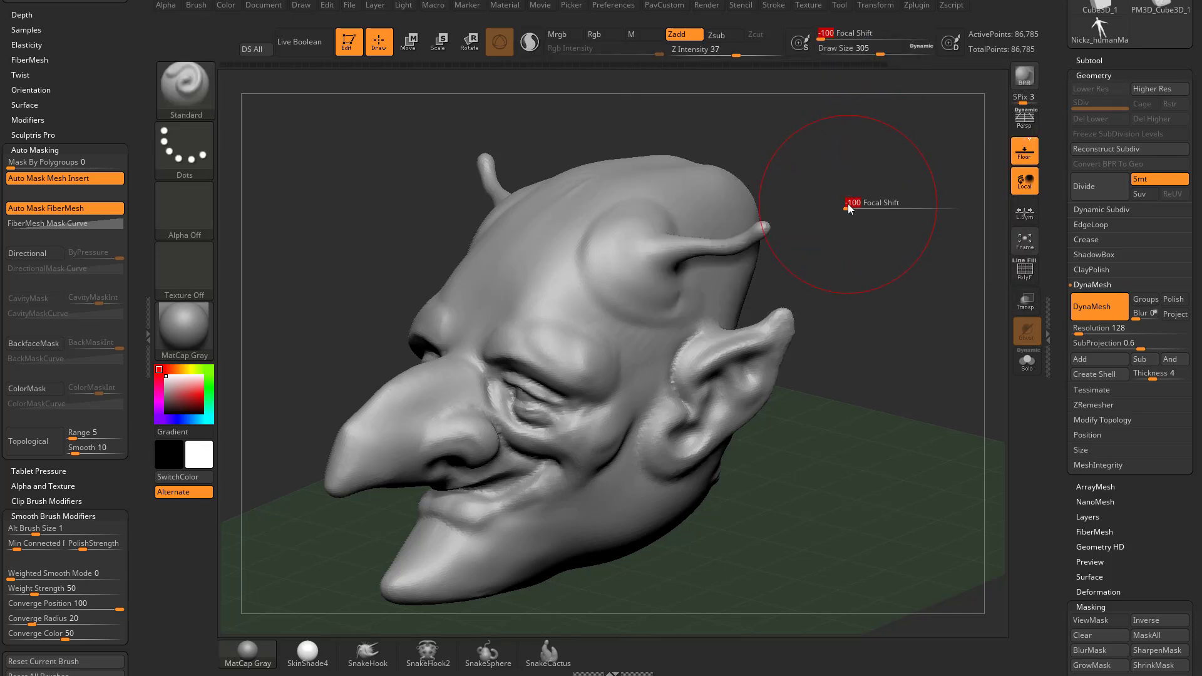
drag(852, 208, 865, 207)
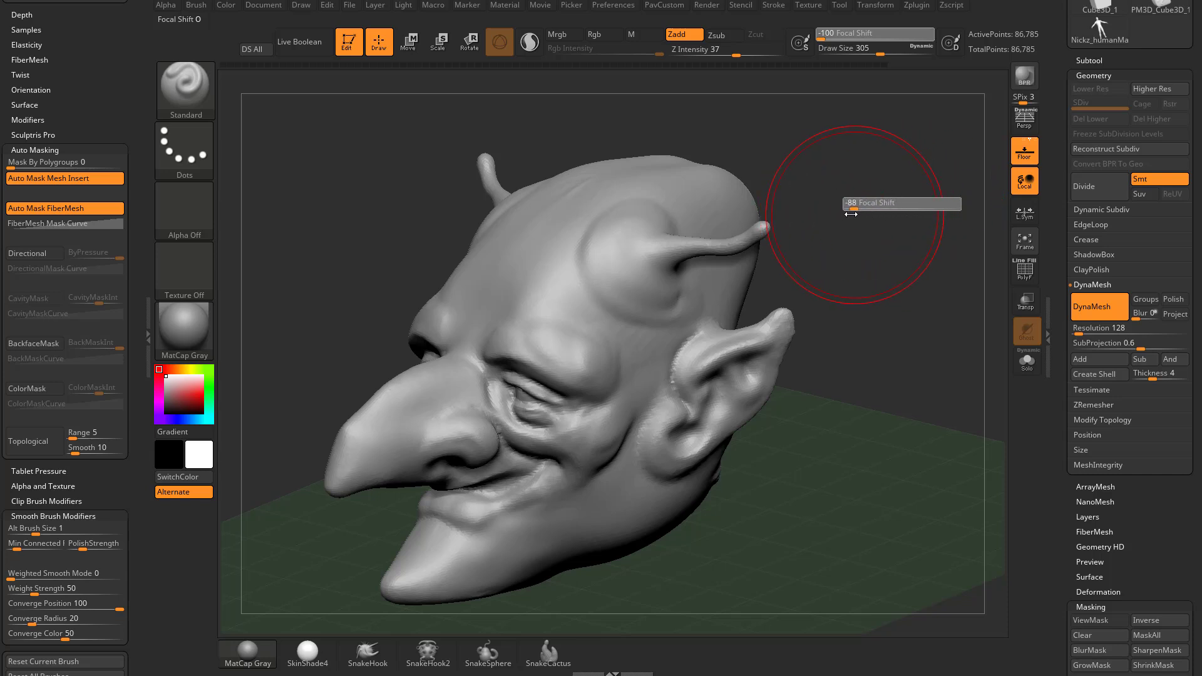
key(ctrl)
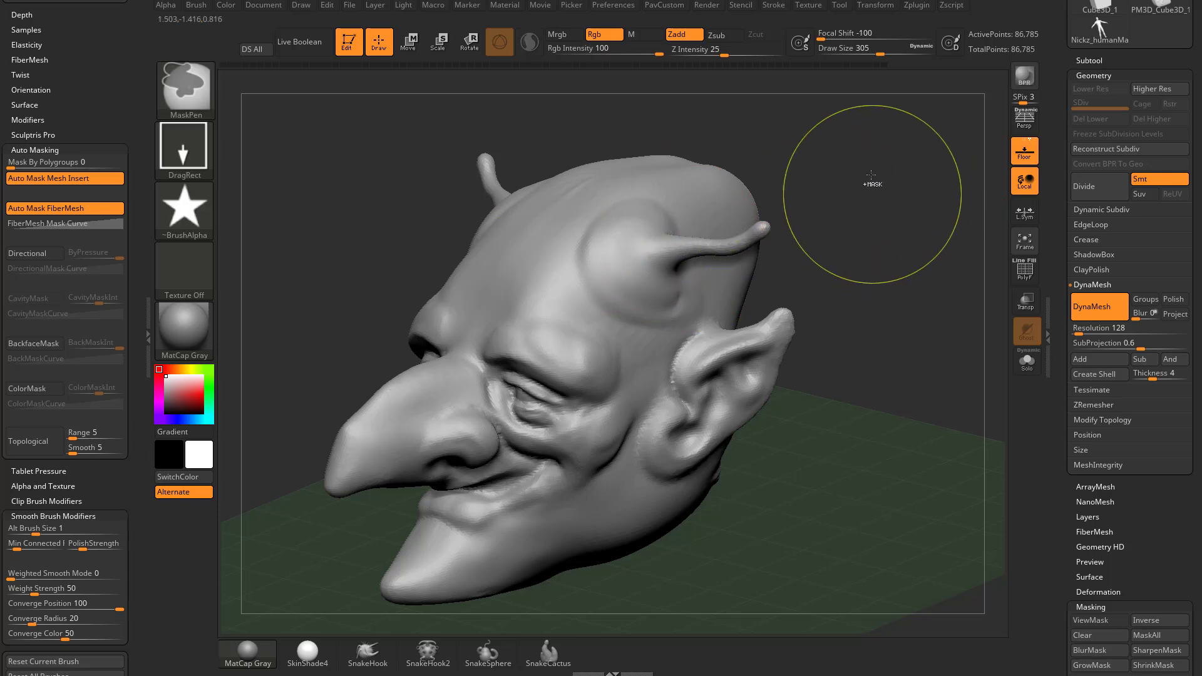
drag(870, 52, 874, 51)
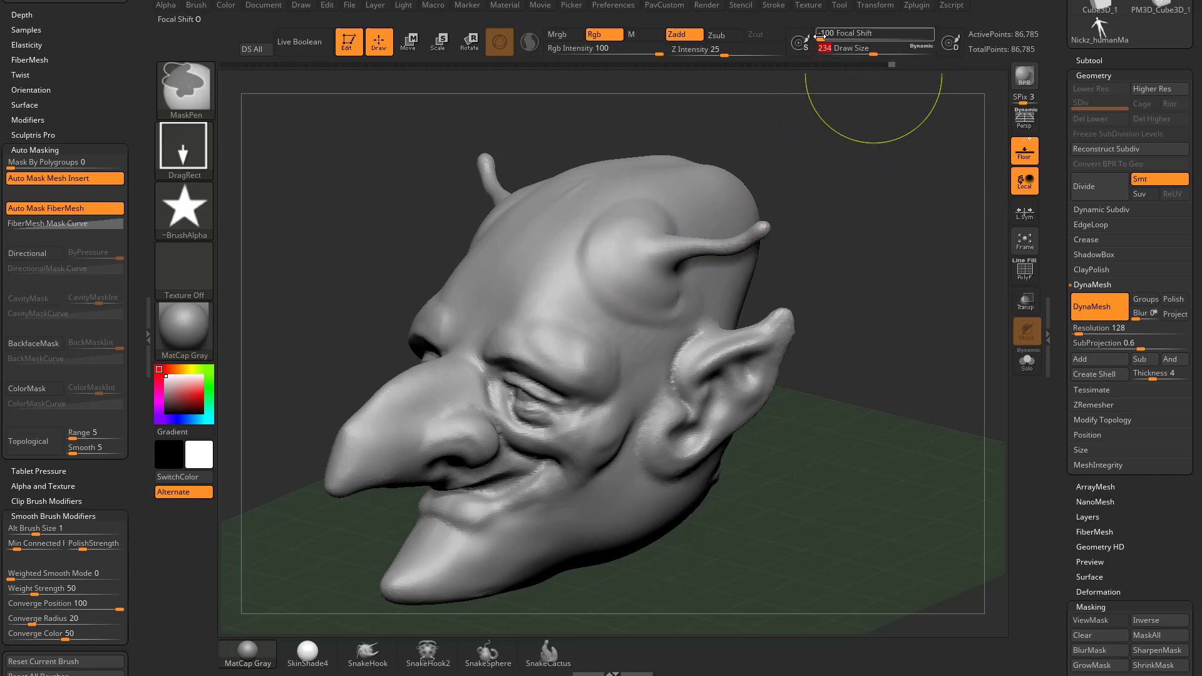
- Mask large sharp-edged stars on the temple below the horn and on the side of the skull behind it
ctrl+drag(624, 302, 720, 346)
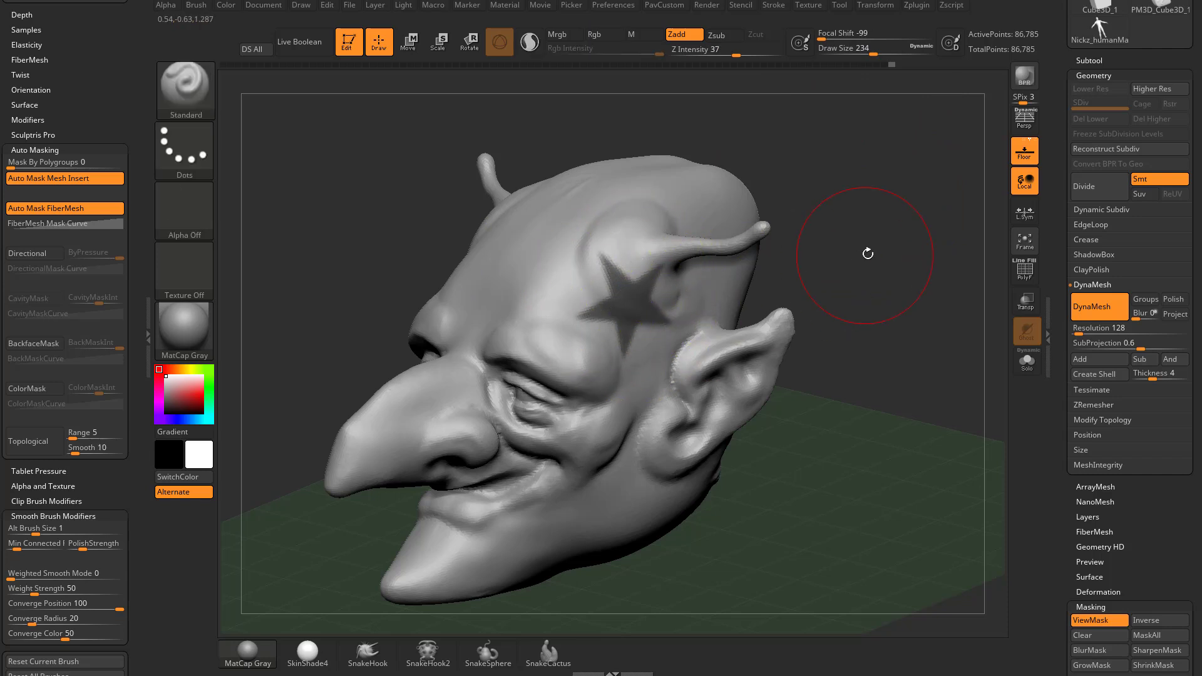
drag(868, 254, 836, 281)
ctrl+drag(746, 205, 858, 251)
ctrl+drag(825, 280, 911, 329)
mouse_move(854, 119)
mouse_down()
mouse_move(889, 180)
mouse_move(863, 188)
mouse_up()
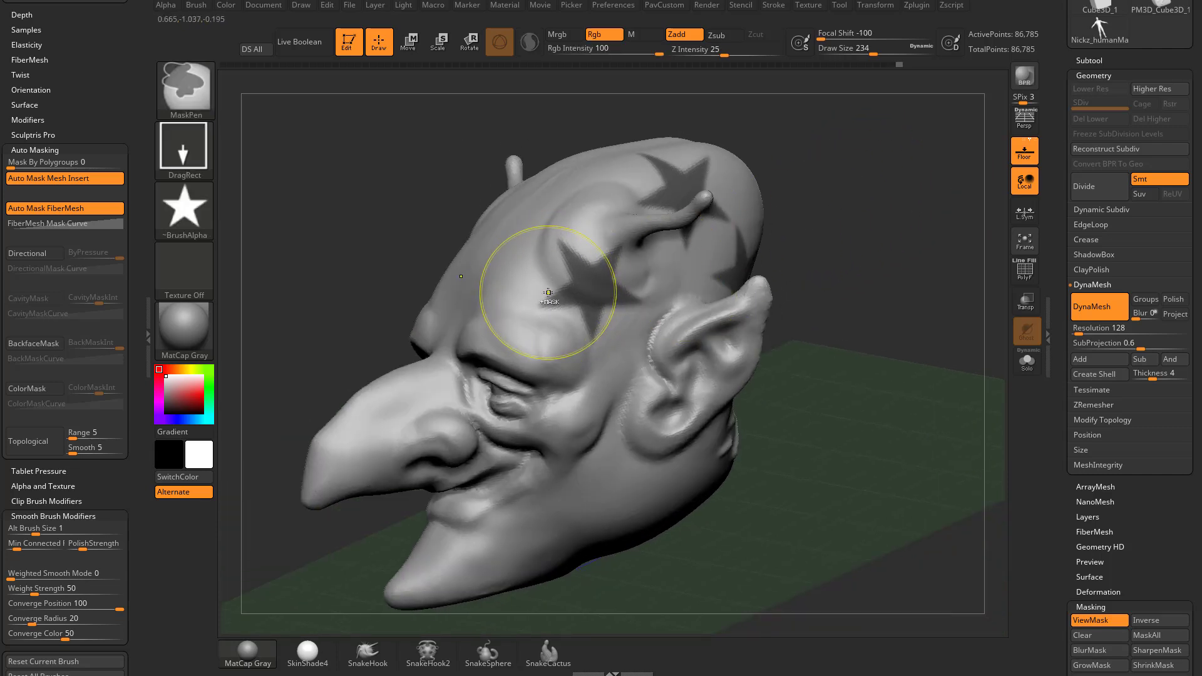
- Subtract smaller star shapes from the star masks on the temple and the side of the skull
ctrl+drag(548, 292, 577, 310)
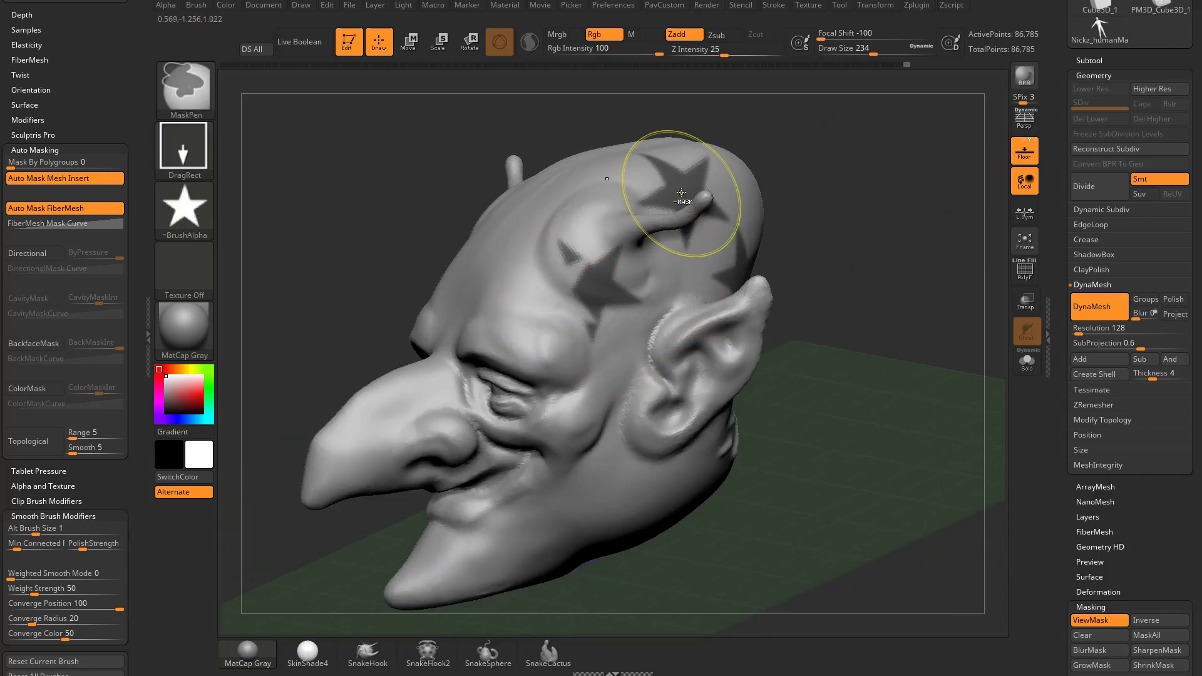
ctrl+alt+drag(683, 192, 693, 210)
drag(877, 256, 834, 261)
key(ctrl)
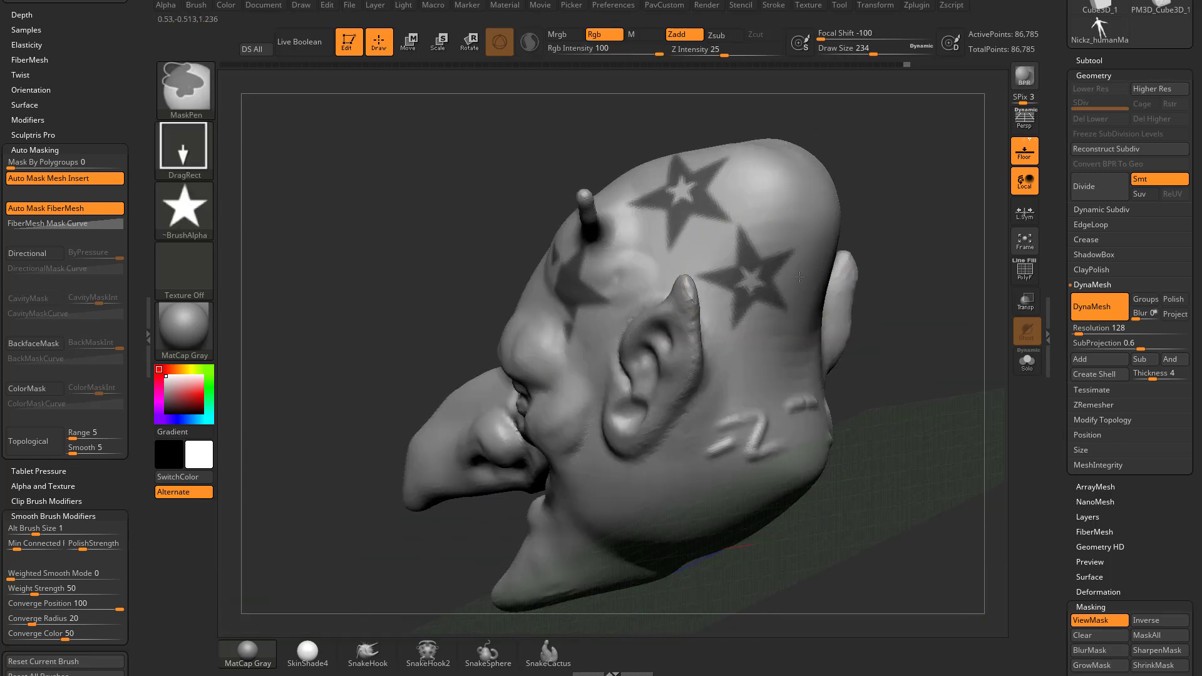
- Undo the last star mask edit and clear all masks from the head
mouse_move(893, 204)
mouse_down()
mouse_move(909, 217)
mouse_move(848, 258)
mouse_up()
key(ctrl)
mouse_move(613, 429)
ctrl+mouse_down()
mouse_move(573, 417)
mouse_move(592, 424)
ctrl+mouse_up()
key(ctrl+z)
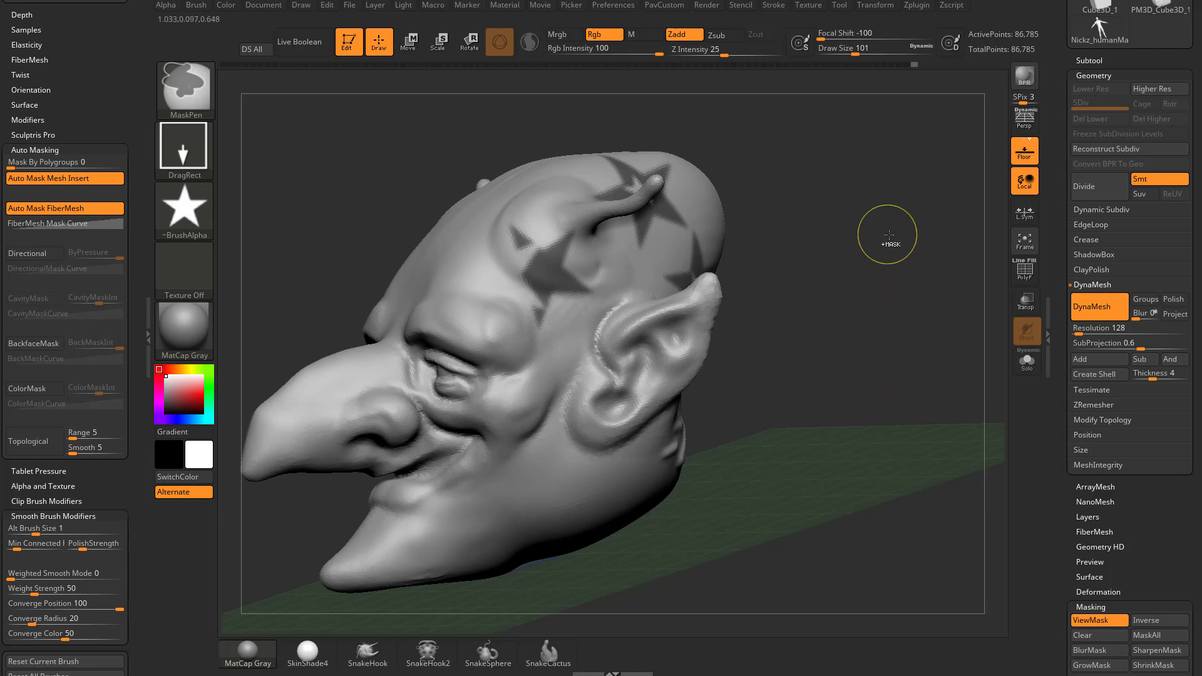
key(ctrl+h)
drag(886, 295, 632, 322)
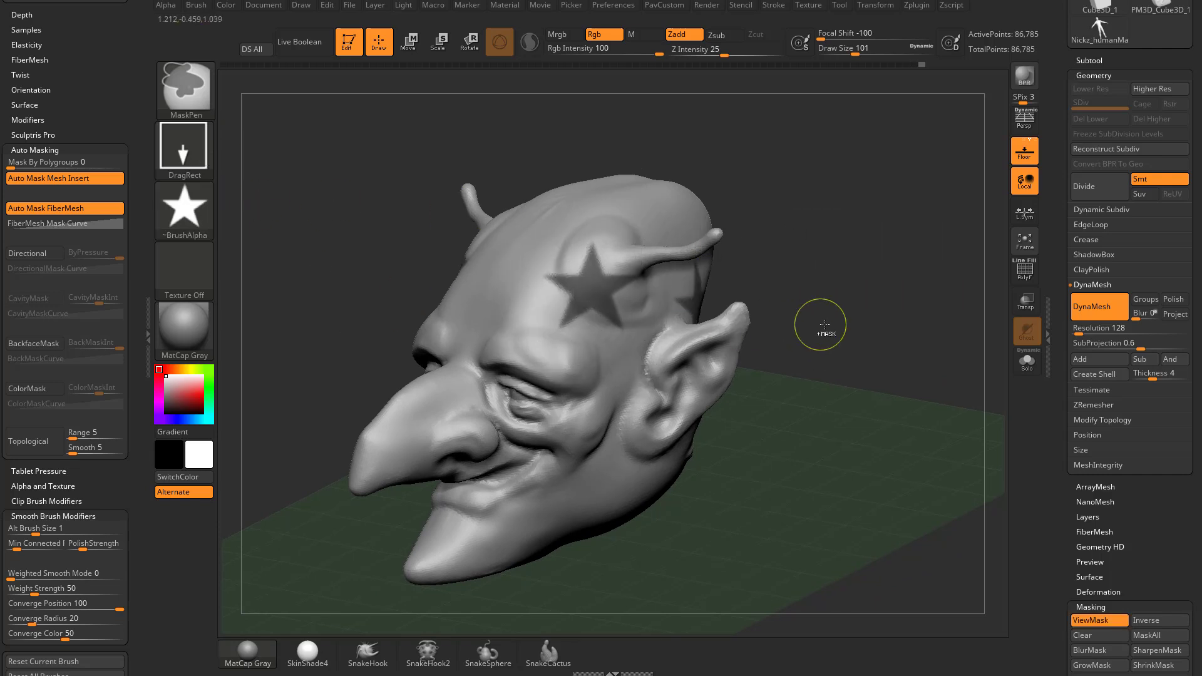
key(ctrl+h)
- Set the MaskPen stroke to Rect and turn on its Square option
click(204, 206)
click(197, 152)
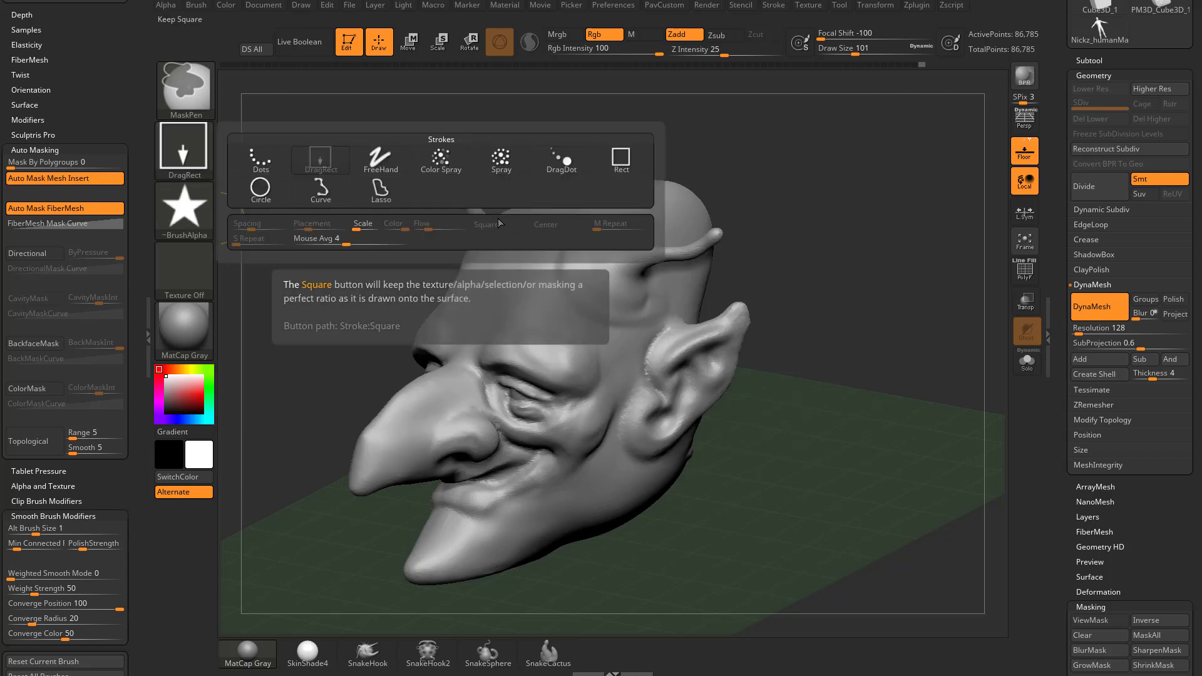
click(621, 157)
click(196, 156)
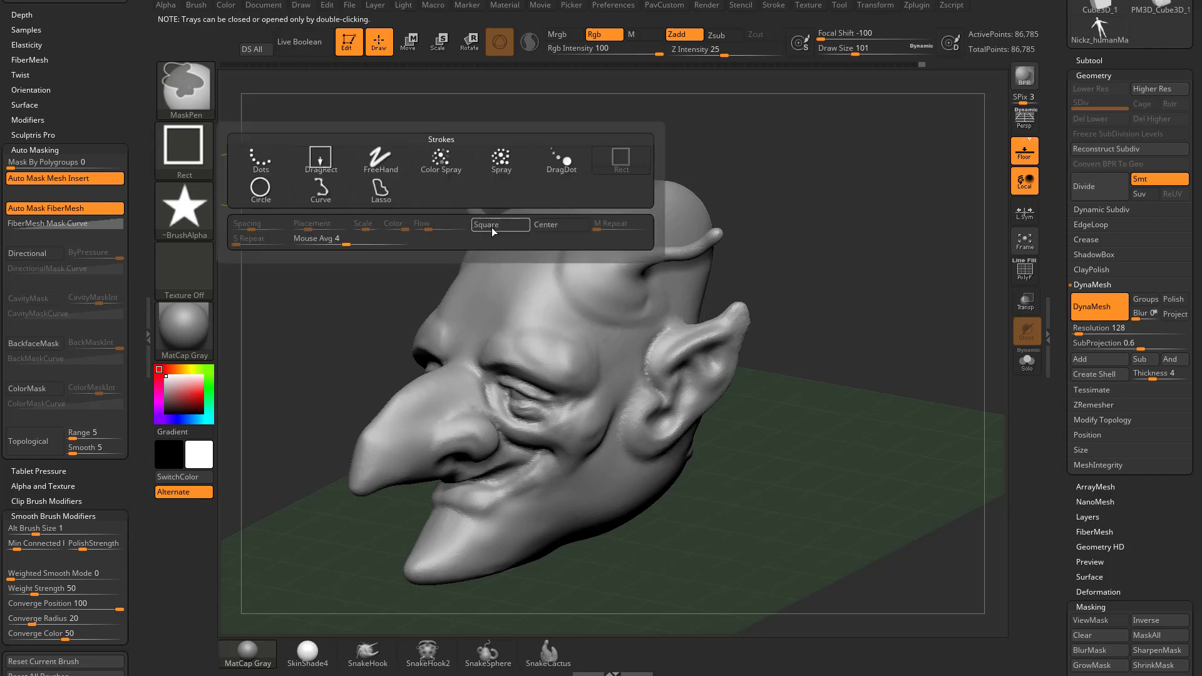
ctrl+click(261, 159)
click(199, 152)
click(508, 223)
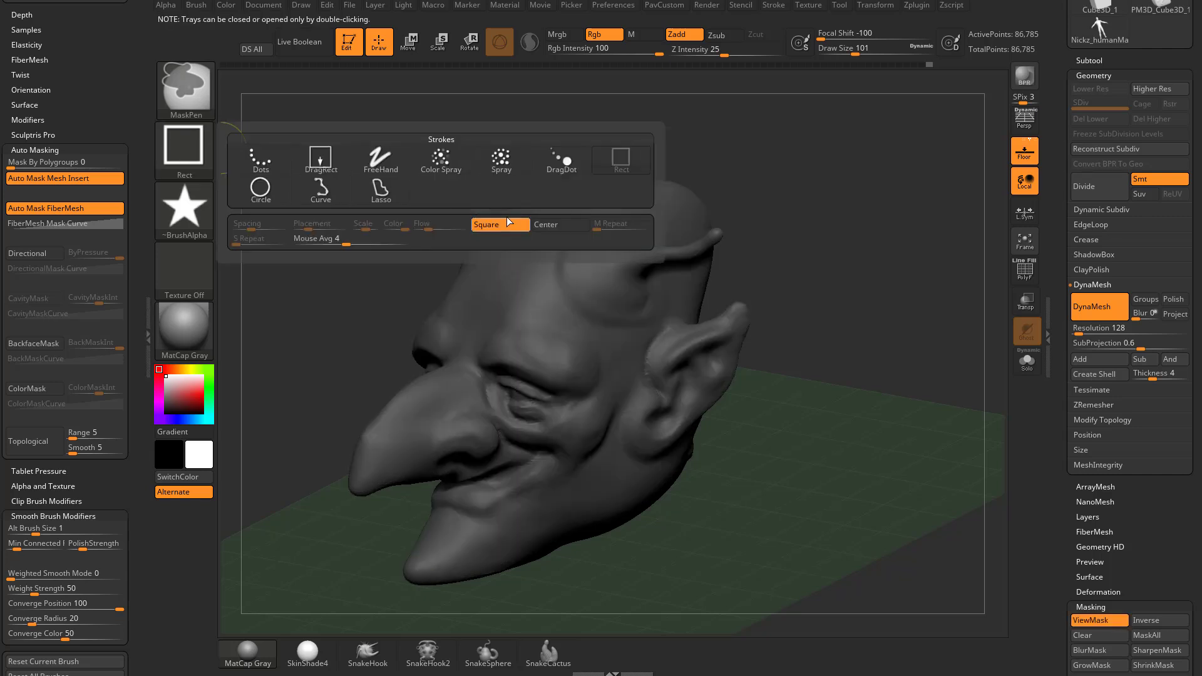
- Try square masks on the temple below the horn with the Rect stroke, and clear them
ctrl+click(812, 267)
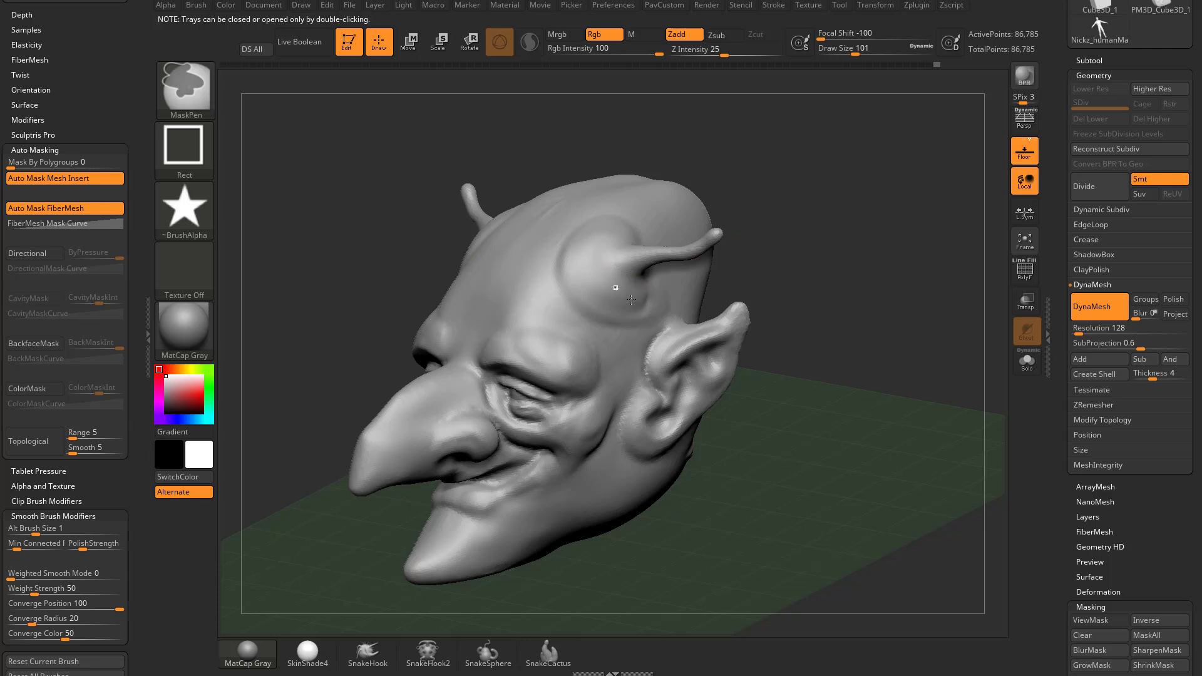
ctrl+drag(631, 300, 674, 322)
mouse_move(800, 260)
ctrl+mouse_down()
mouse_move(869, 298)
mouse_move(713, 279)
ctrl+mouse_up()
ctrl+click(946, 313)
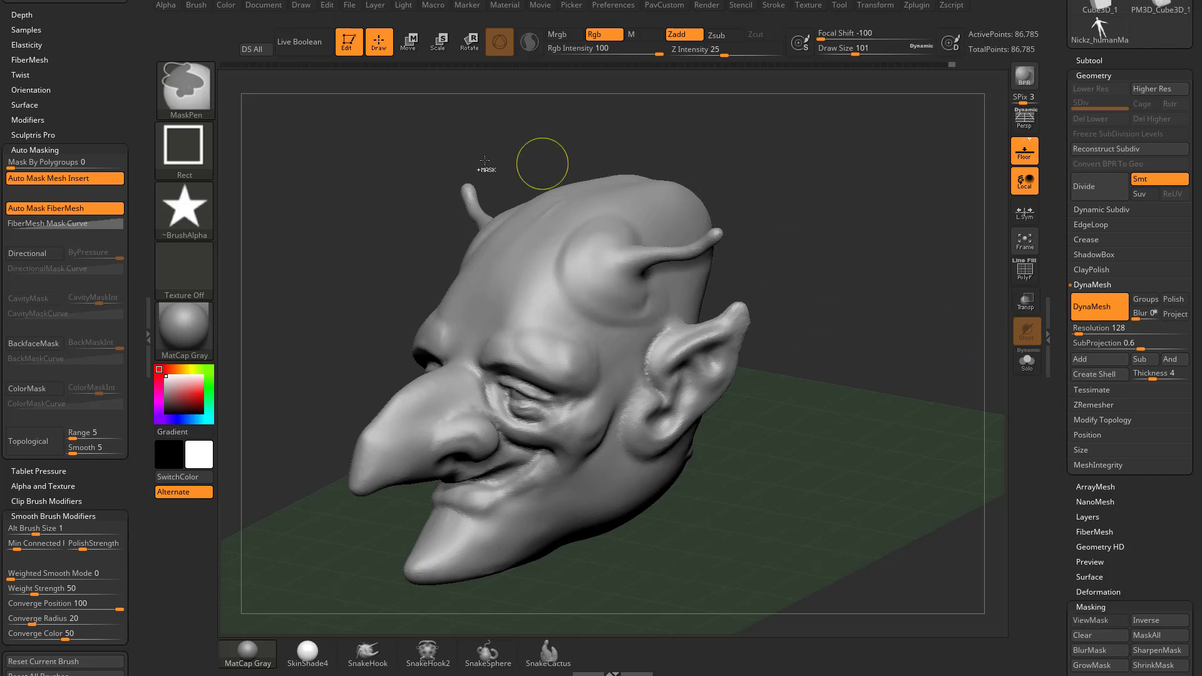
- Set the MaskPen stroke to DragDot and place small star masks above the eyebrow
ctrl+click(185, 151)
ctrl+click(578, 172)
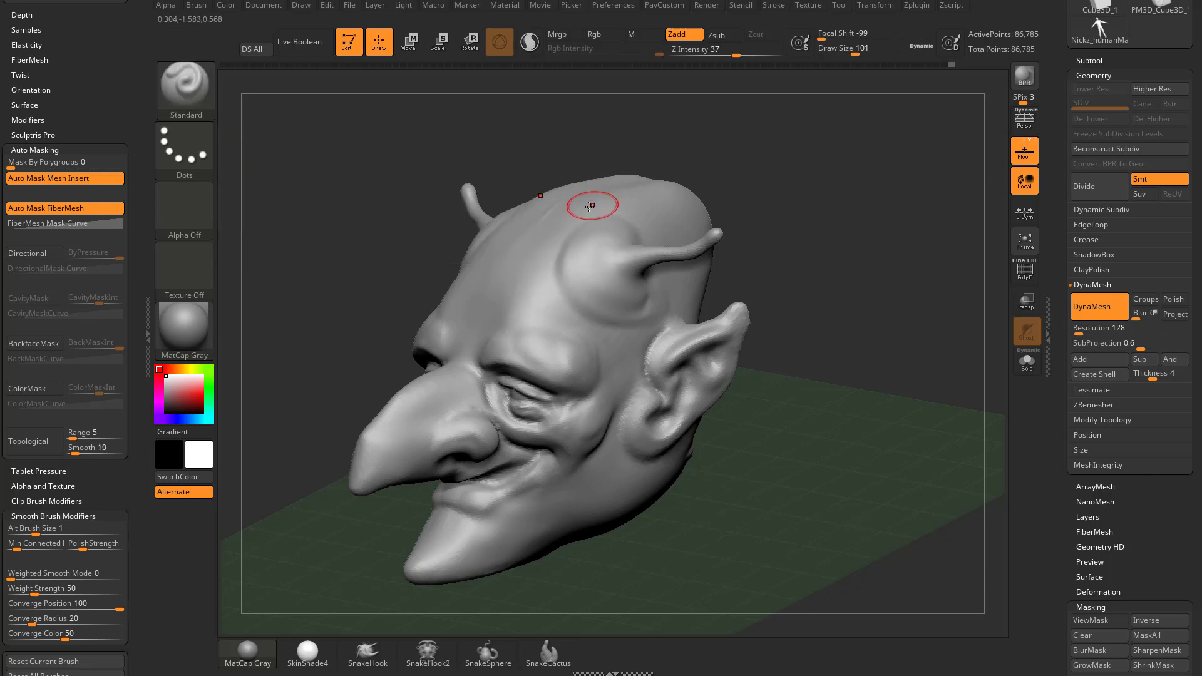
key(ctrl)
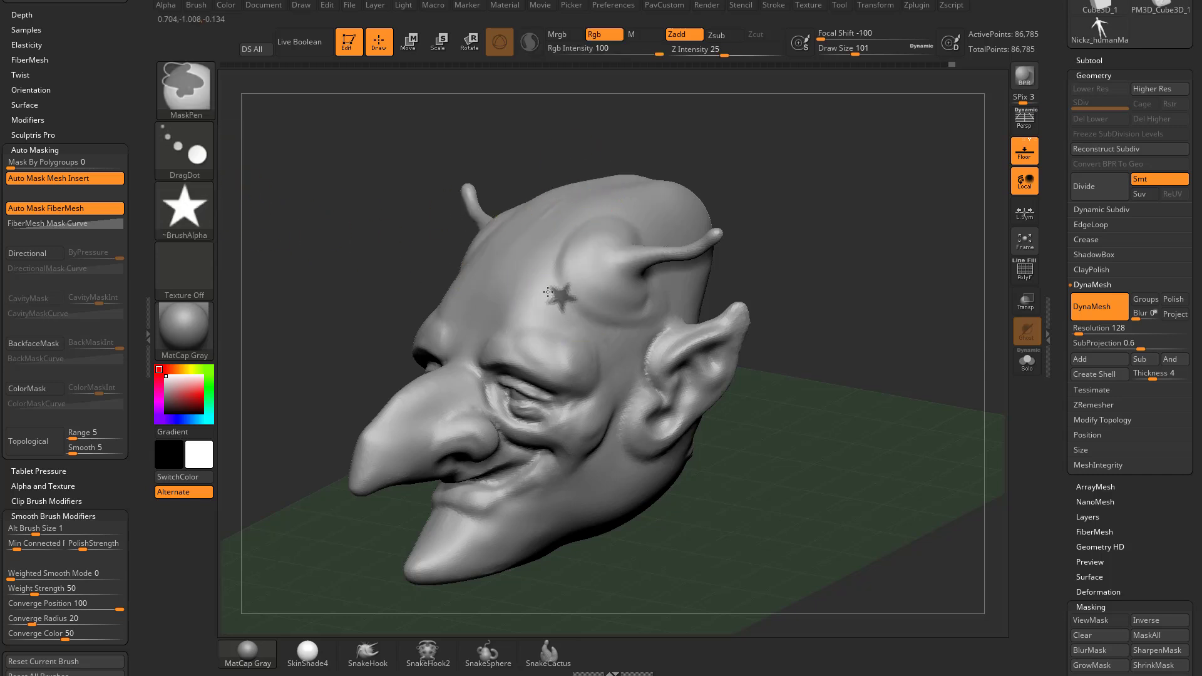
ctrl+drag(547, 292, 547, 302)
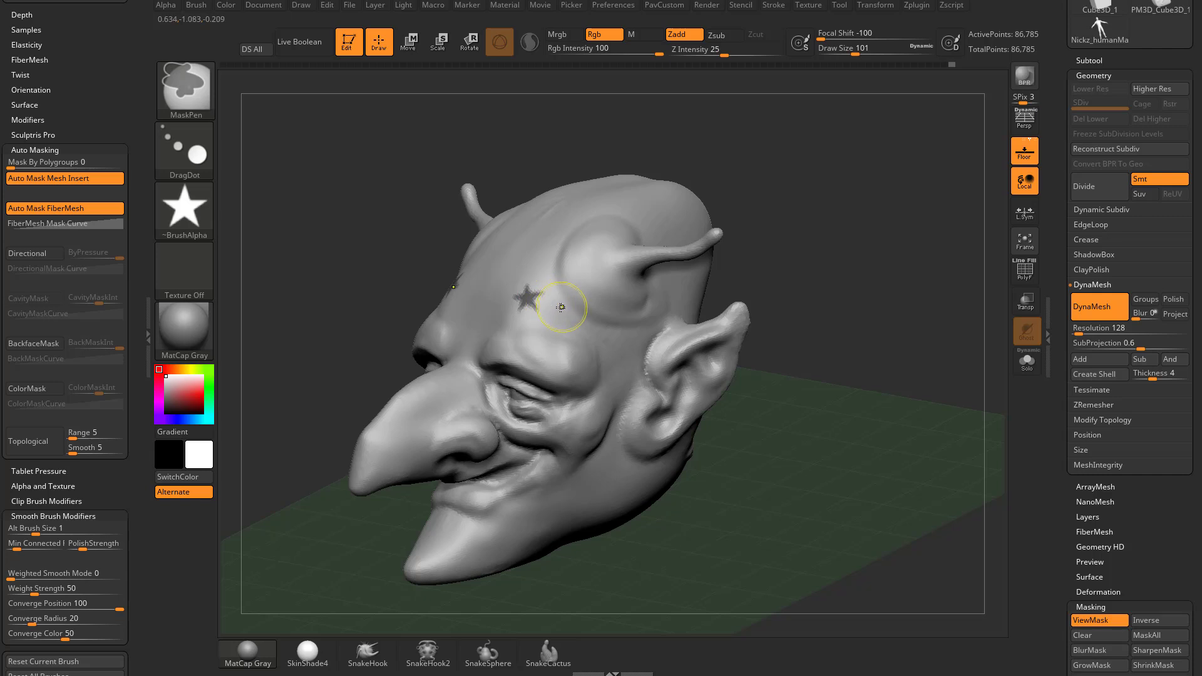
ctrl+drag(561, 308, 564, 314)
- Place more small star masks across the temple toward the ear and up the forehead beside the horn
ctrl+click(641, 326)
ctrl+click(666, 312)
ctrl+click(652, 281)
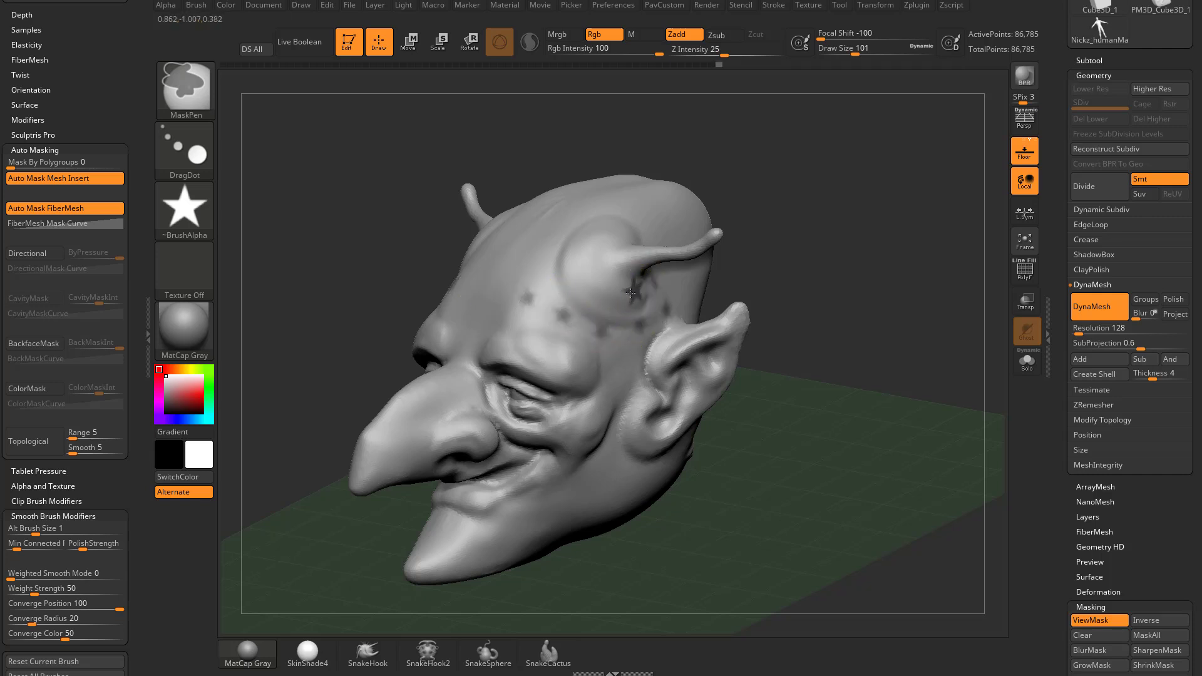
ctrl+click(650, 287)
ctrl+click(613, 298)
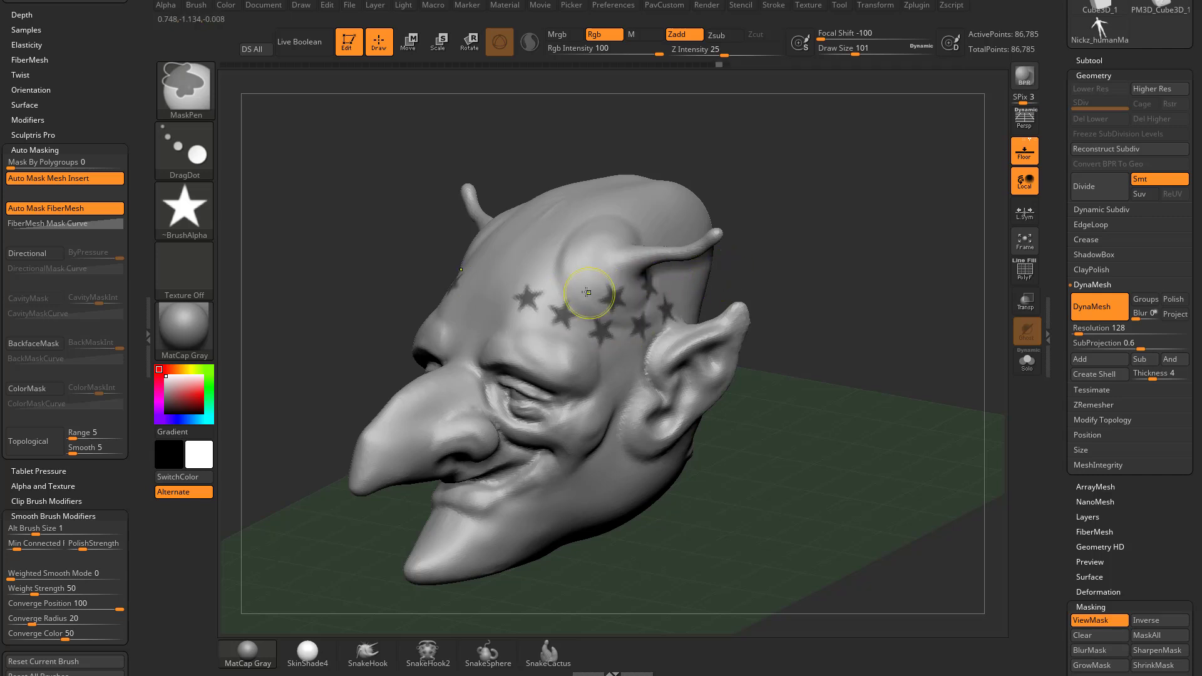
ctrl+click(583, 288)
ctrl+click(546, 267)
mouse_move(794, 235)
mouse_down()
mouse_move(839, 241)
mouse_move(808, 244)
mouse_up()
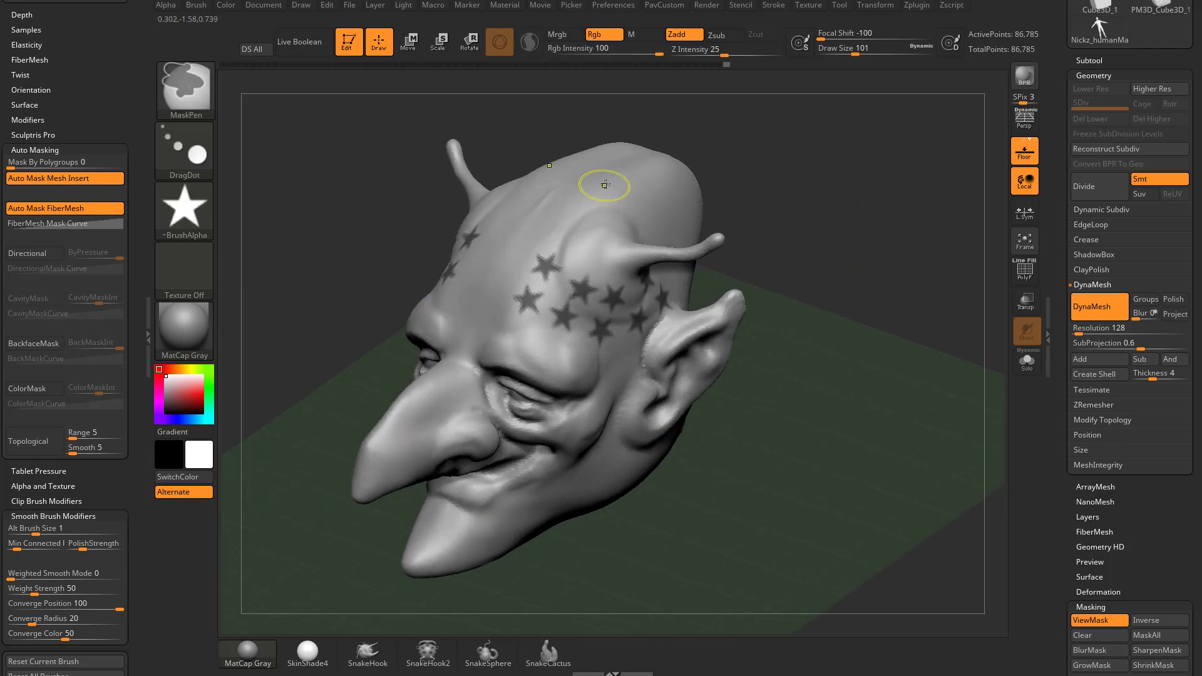
ctrl+drag(506, 245, 612, 356)
click(853, 283)
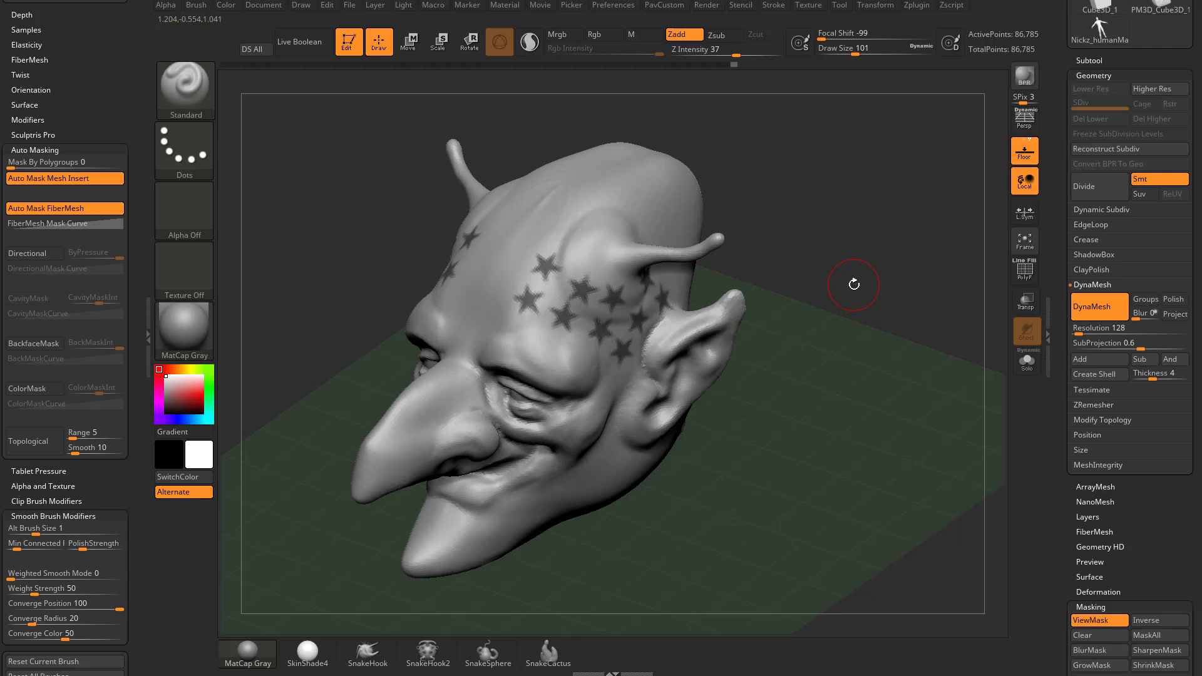
- Subtract star shapes from several of the star masks on the temple, and clear all masks from the head
ctrl+drag(574, 230, 549, 270)
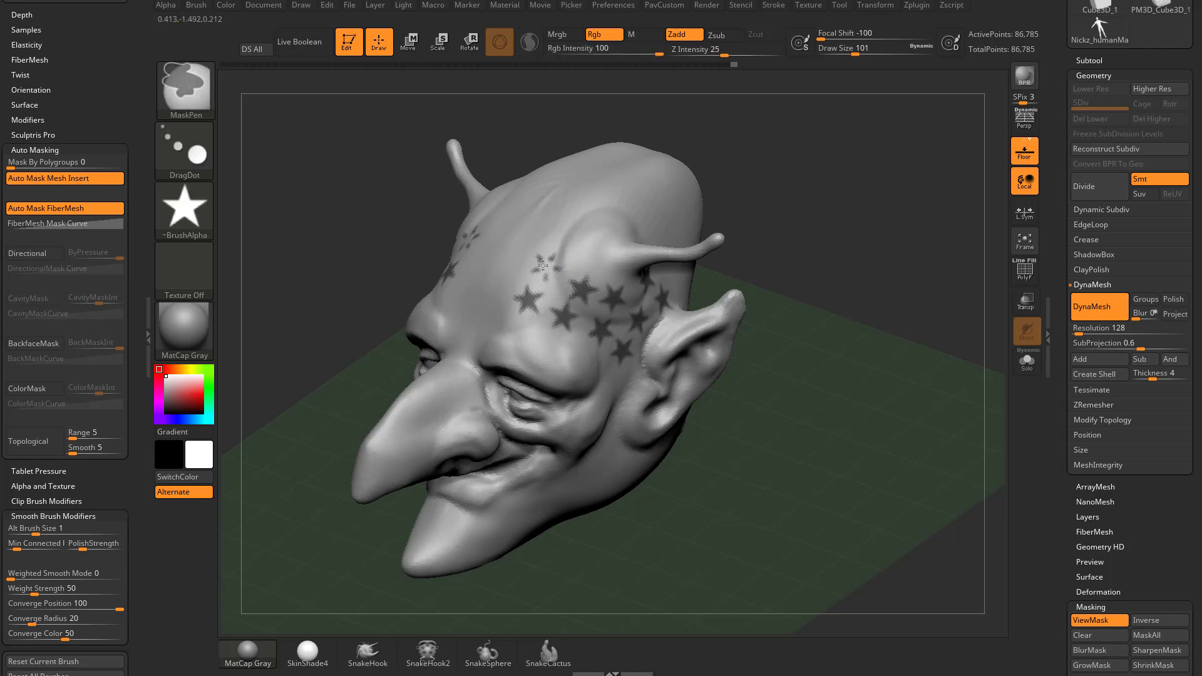
click(798, 272)
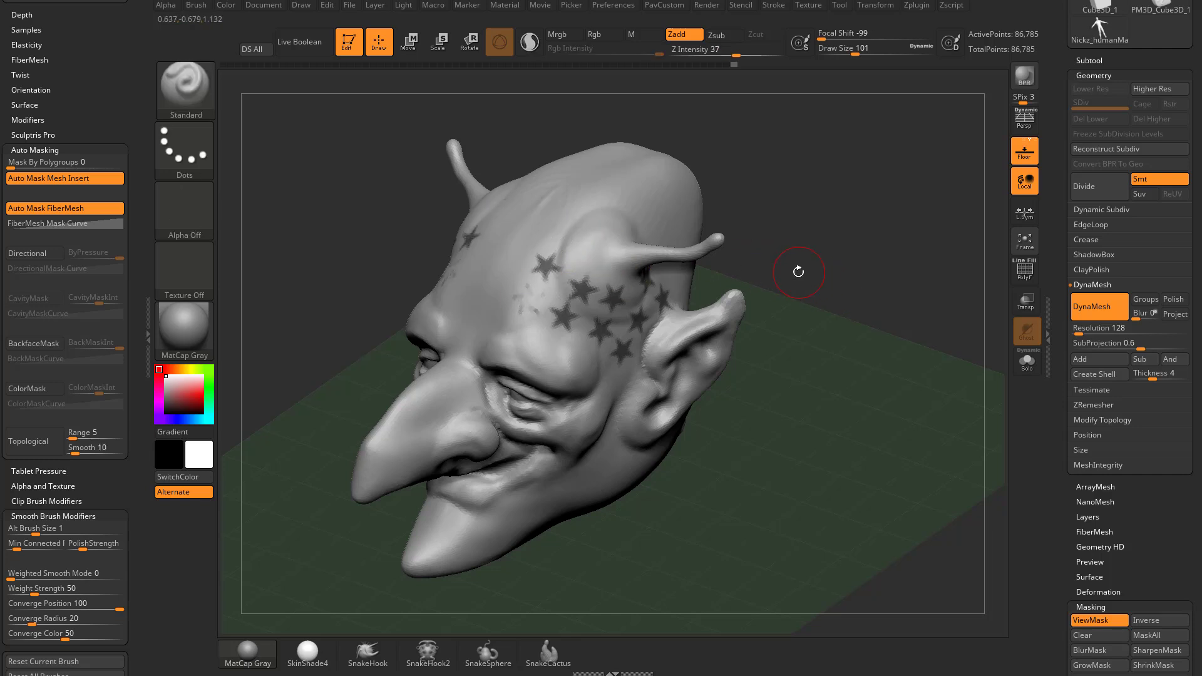
key(ctrl)
ctrl+alt+drag(610, 290, 613, 297)
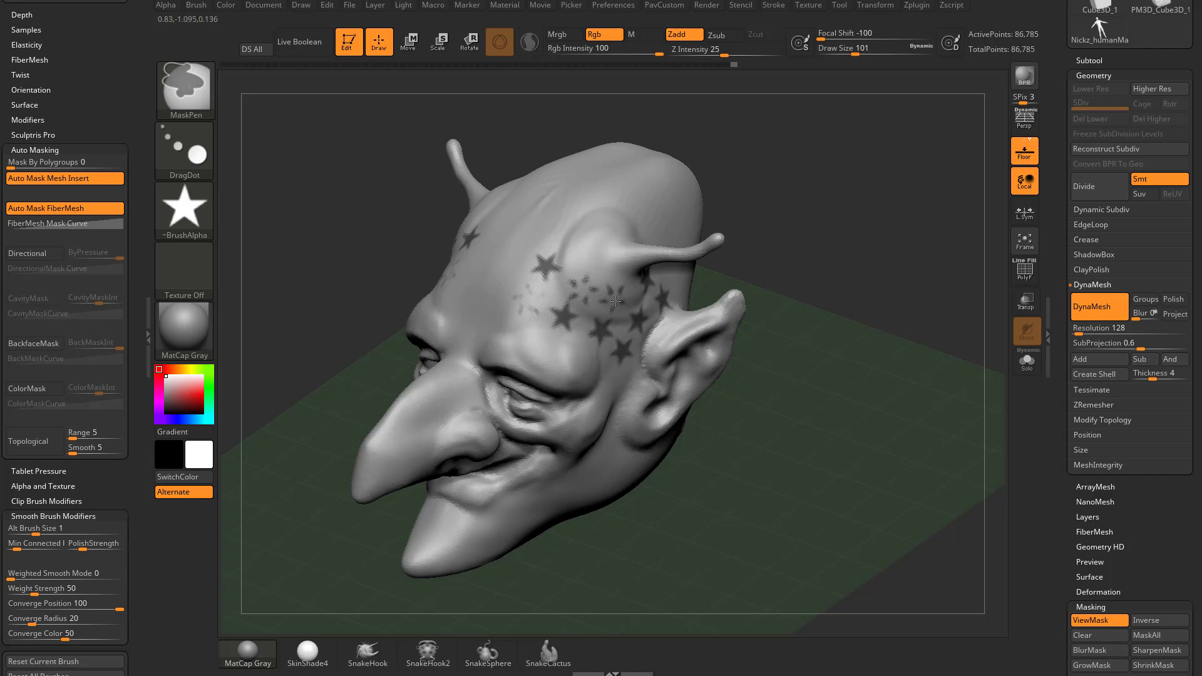
ctrl+click(673, 195)
click(861, 224)
key(ctrl+h)
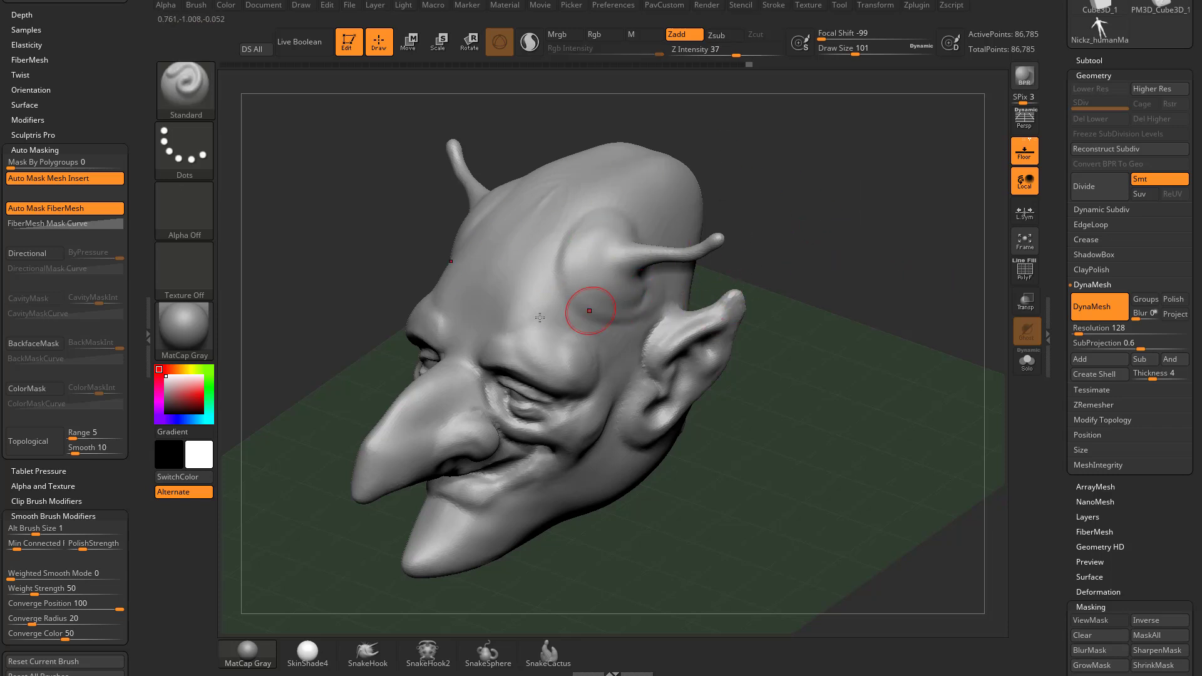
- Reset all brushes to their default settings
click(195, 6)
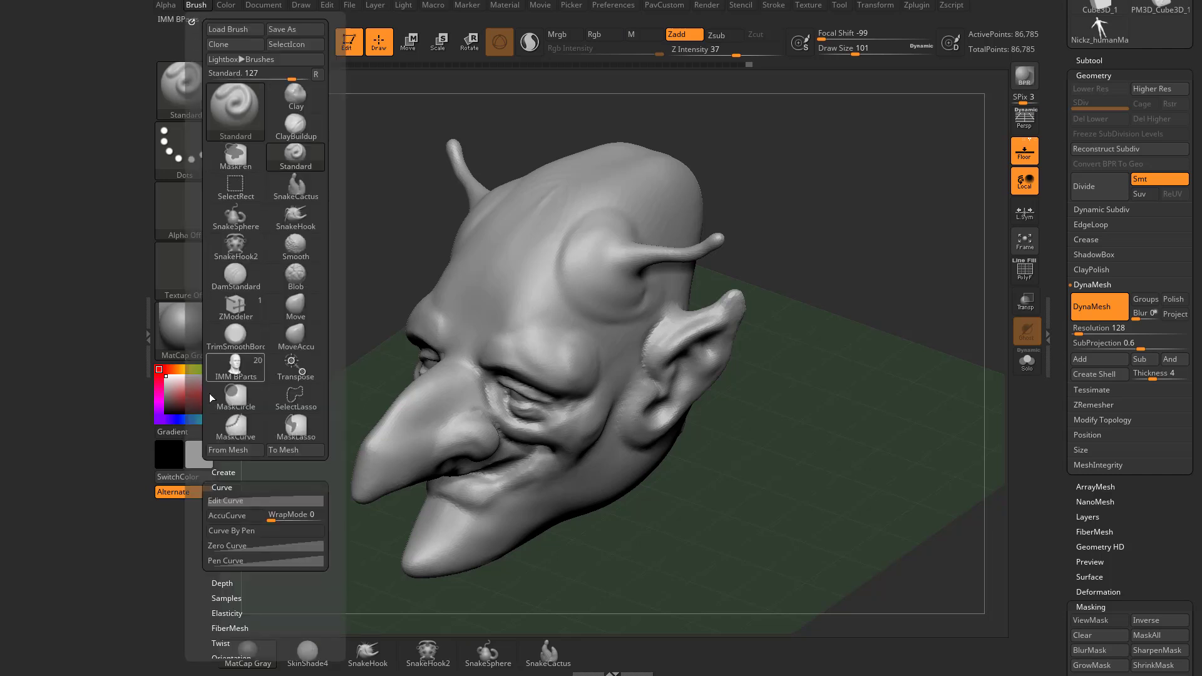
scroll(212, 376, down, 15)
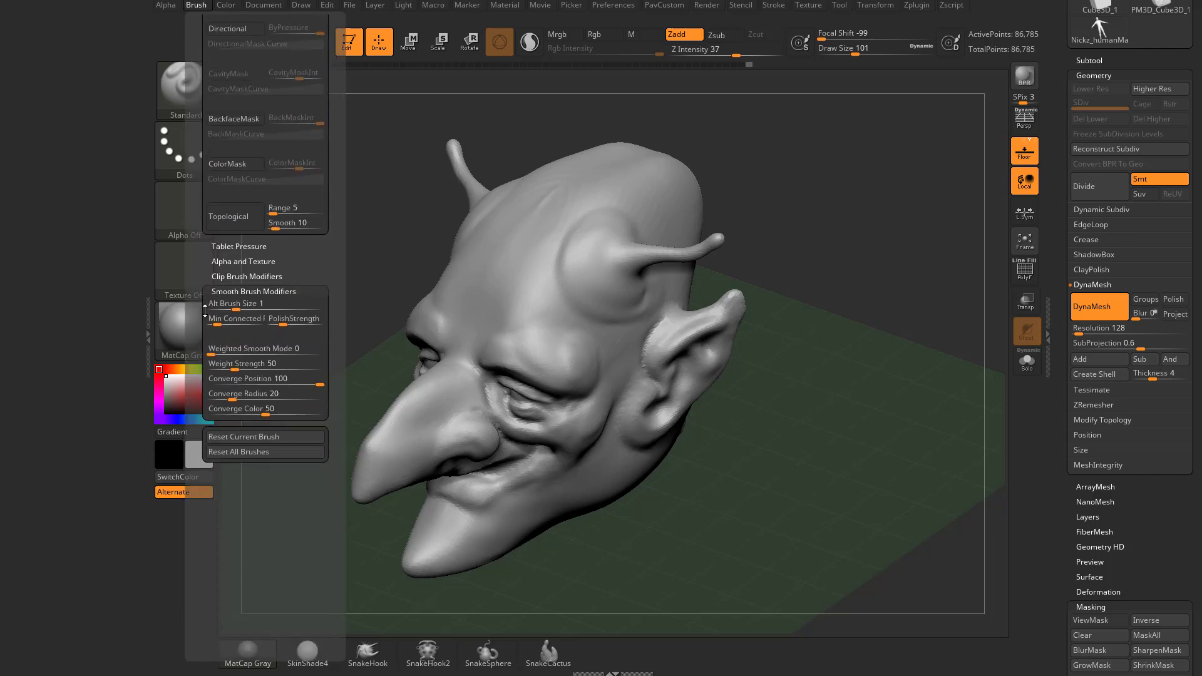
click(263, 452)
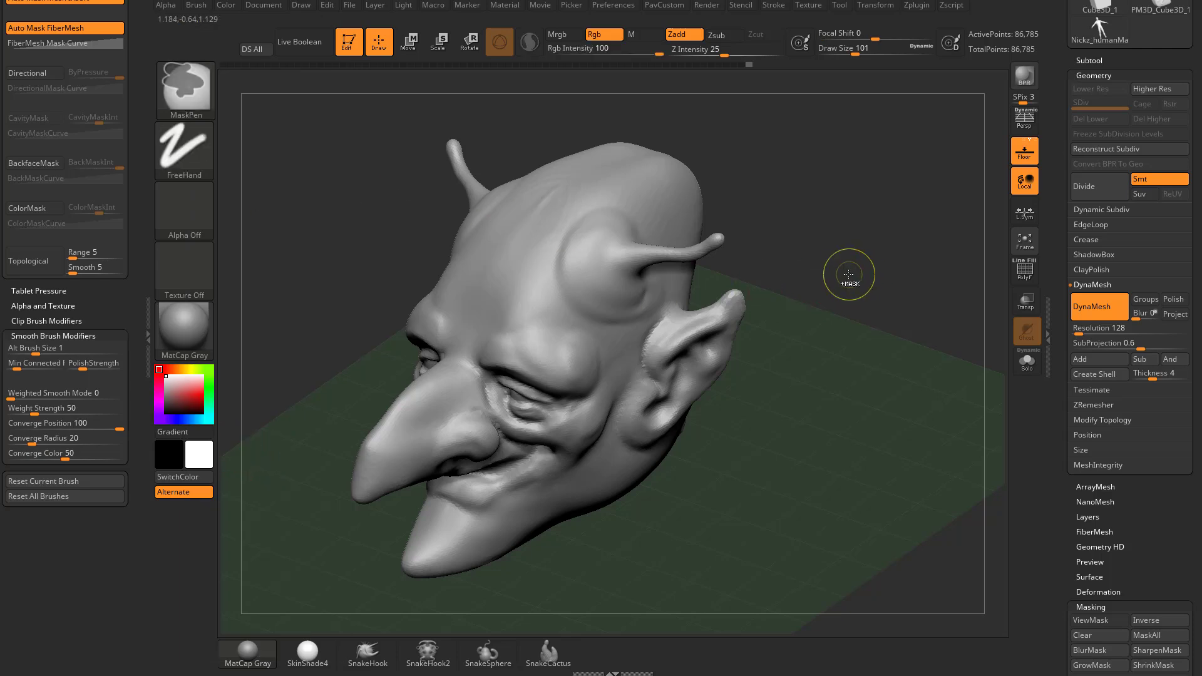
- Paint a soft freehand mask on the temple below the horn, and clear it
ctrl+click(187, 151)
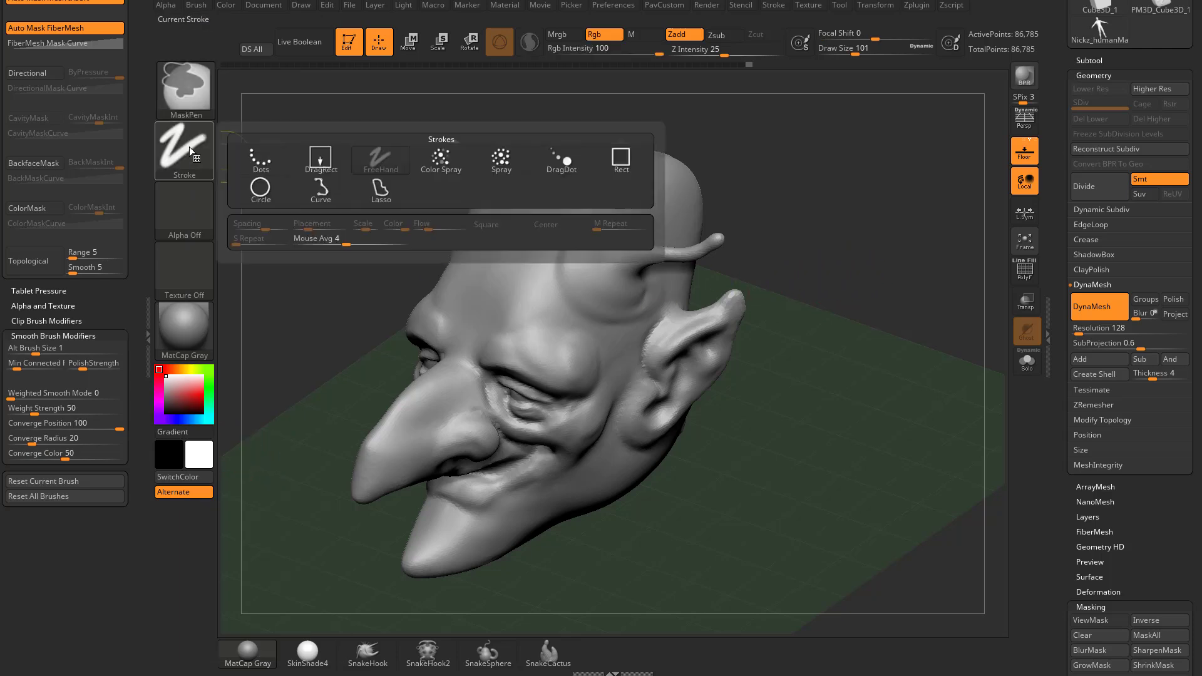
mouse_move(569, 273)
ctrl+mouse_down()
mouse_move(565, 306)
mouse_move(634, 302)
ctrl+mouse_up()
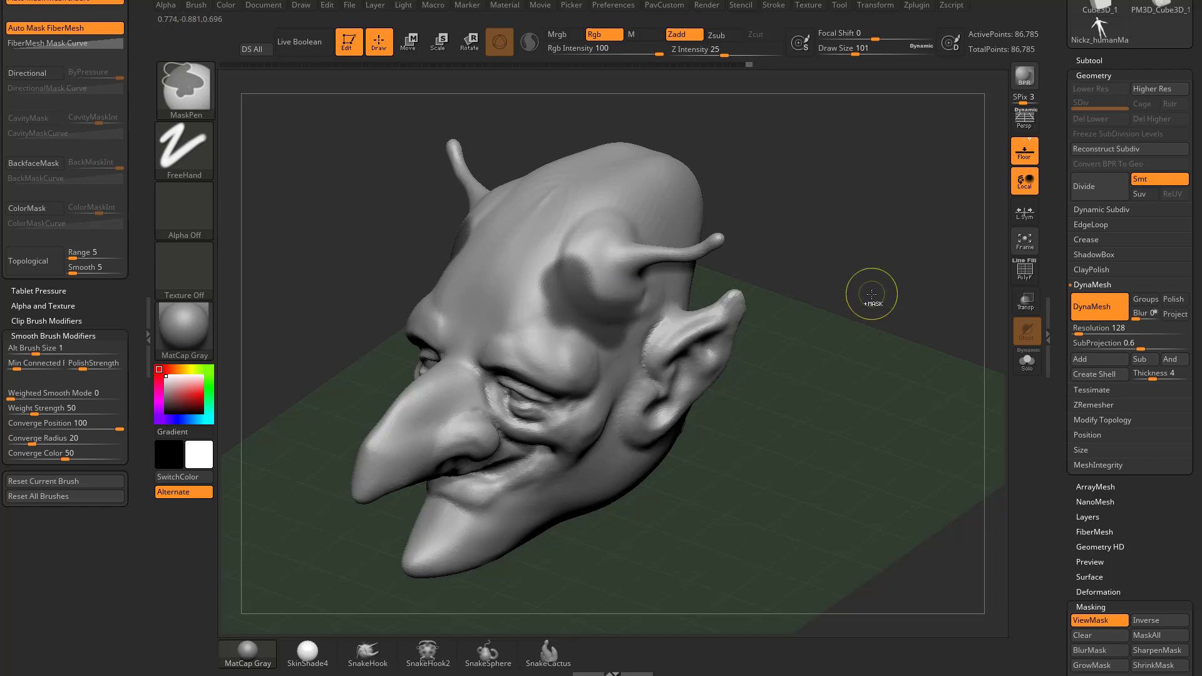
ctrl+drag(872, 294, 918, 340)
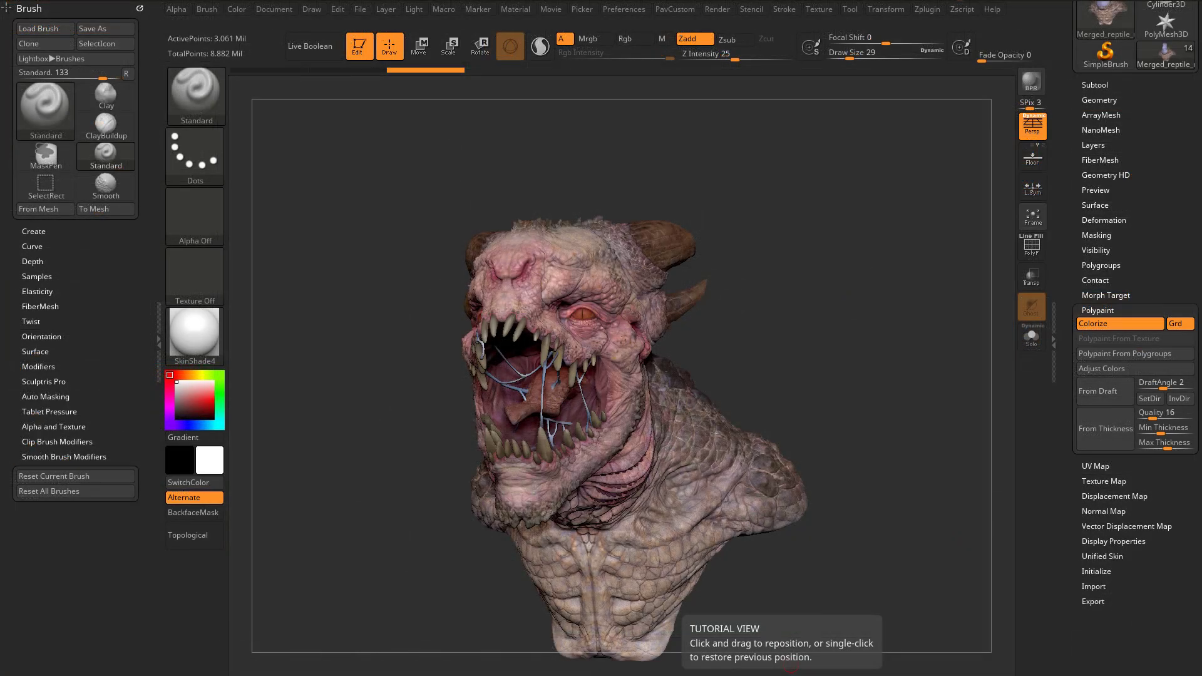
- Turn the reptile bust toward its side profile and expand its Mask By Color options
mouse_move(830, 287)
mouse_down()
mouse_move(865, 340)
mouse_move(864, 319)
mouse_move(939, 301)
mouse_up()
key(s)
shift+drag(1111, 290, 1111, 286)
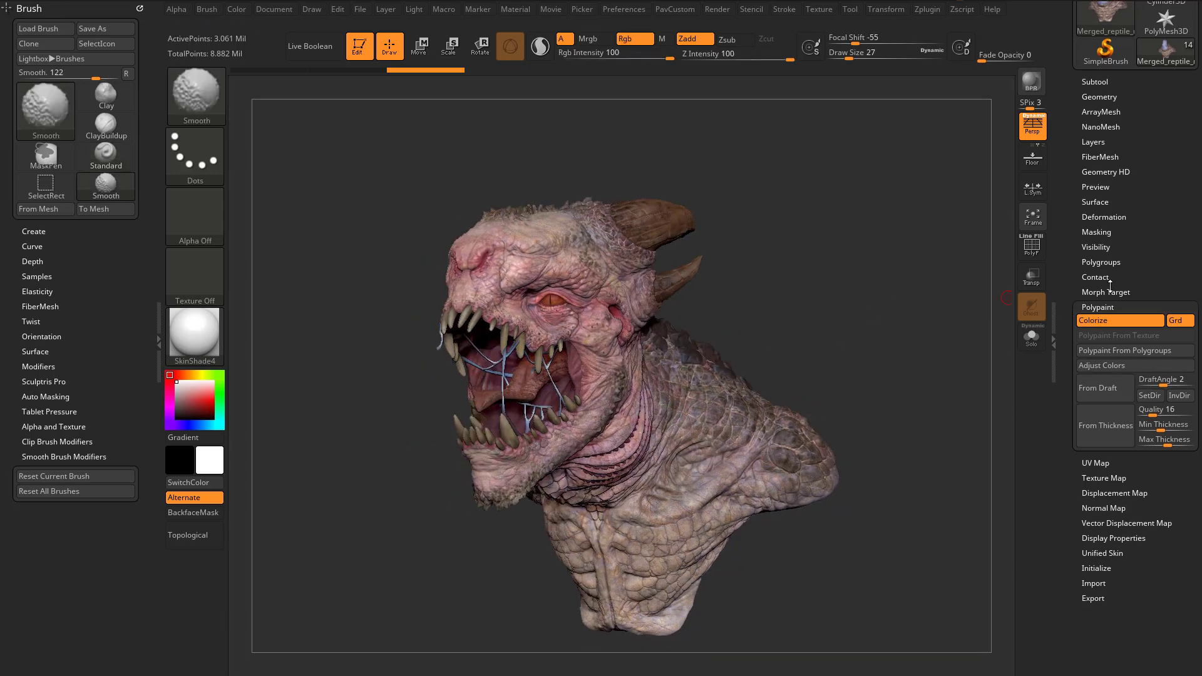
click(1097, 232)
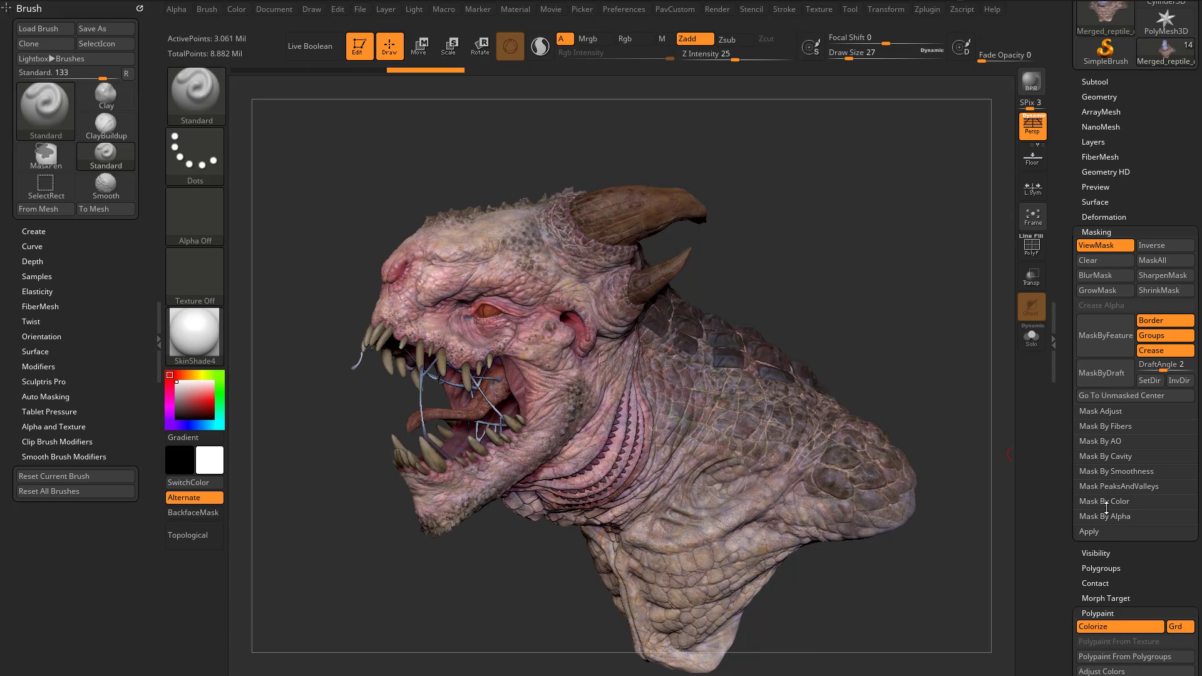
click(1076, 503)
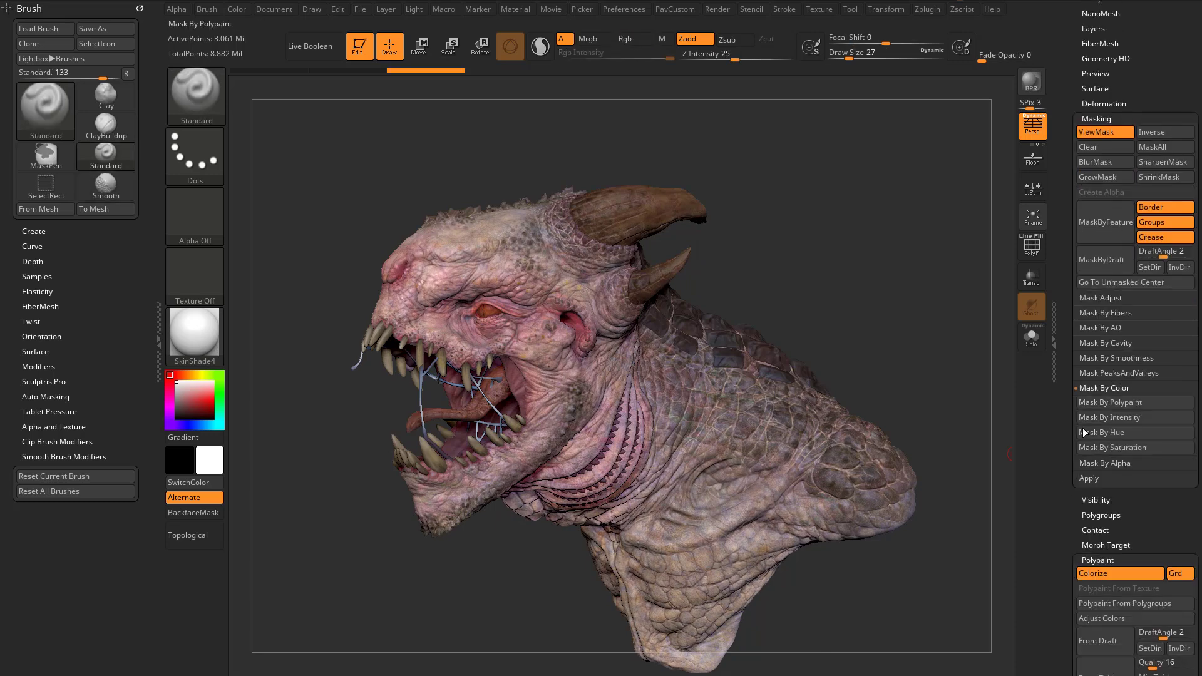
mouse_move(952, 382)
mouse_down()
mouse_move(936, 362)
mouse_move(962, 384)
mouse_up()
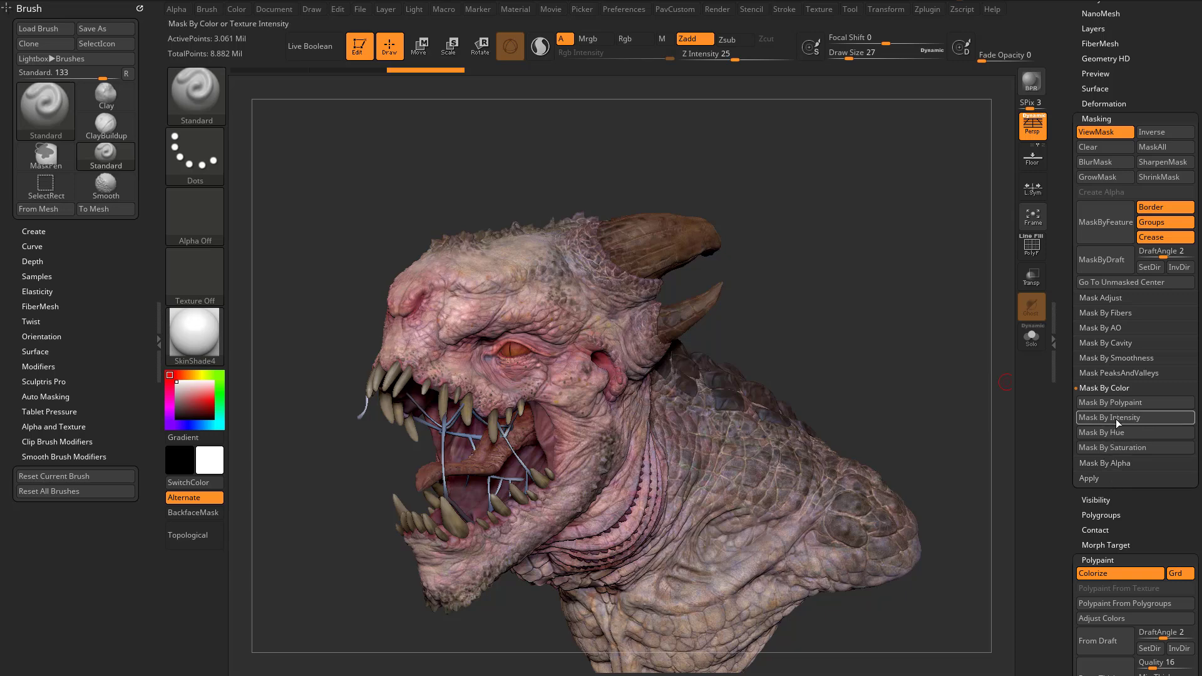
- Start a Mask By Polypaint, sample the blue inner surface of the neck opening, and set that colour's tolerance to 6
click(1108, 402)
drag(923, 385, 1087, 290)
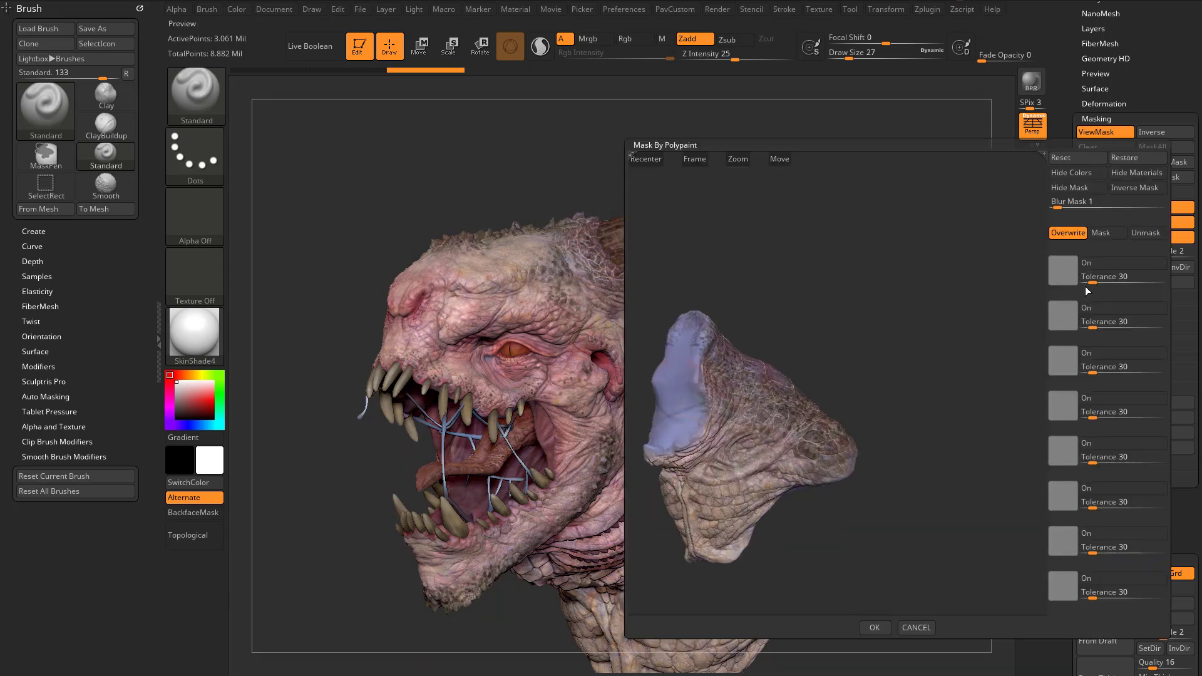
alt+drag(958, 298, 988, 302)
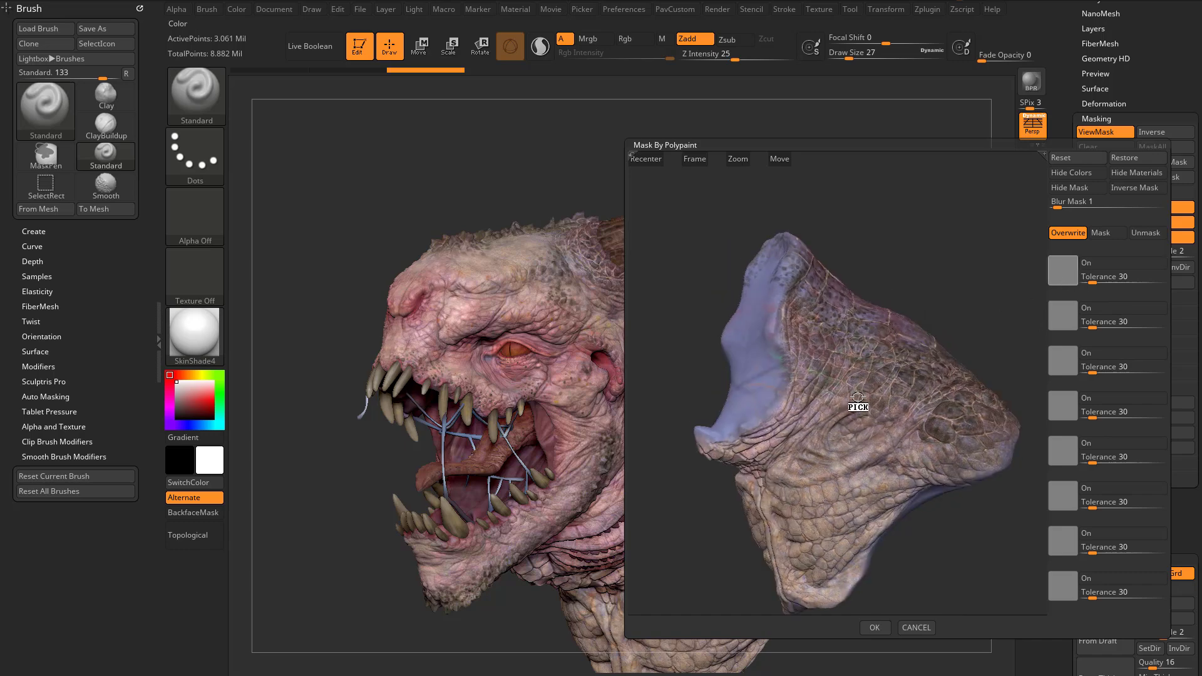
click(757, 355)
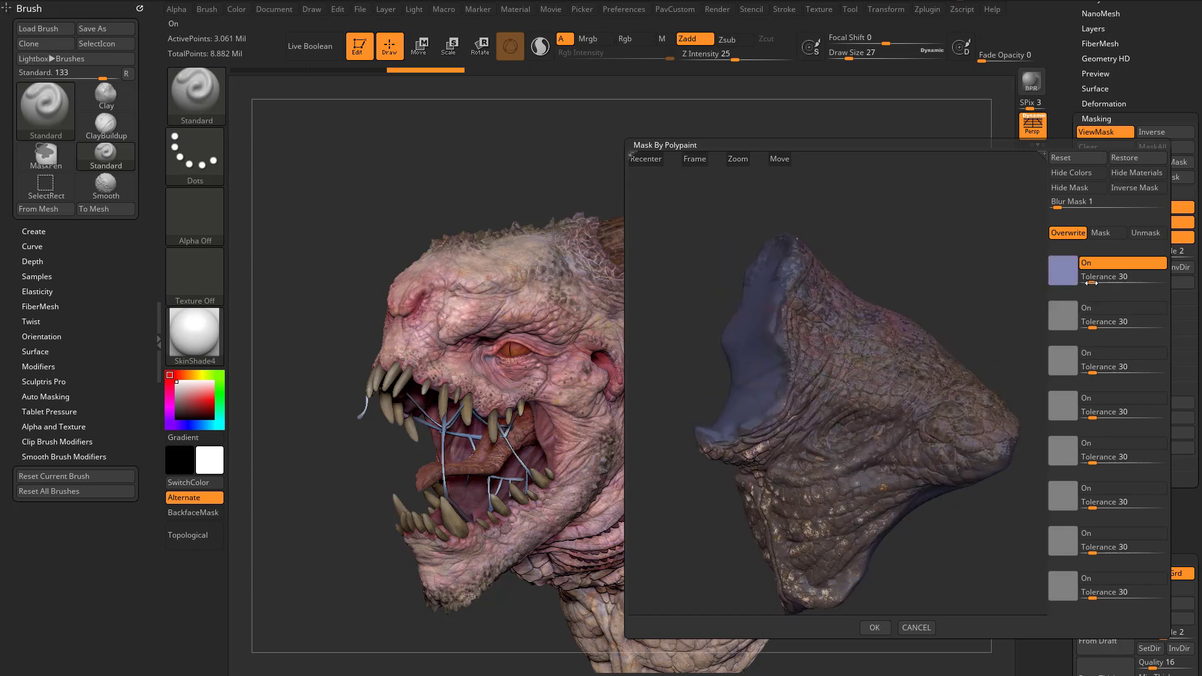
drag(1092, 283, 1084, 280)
- Add a second, purple-grey polypaint colour to the mask and set its tolerance to 0
drag(972, 220, 916, 265)
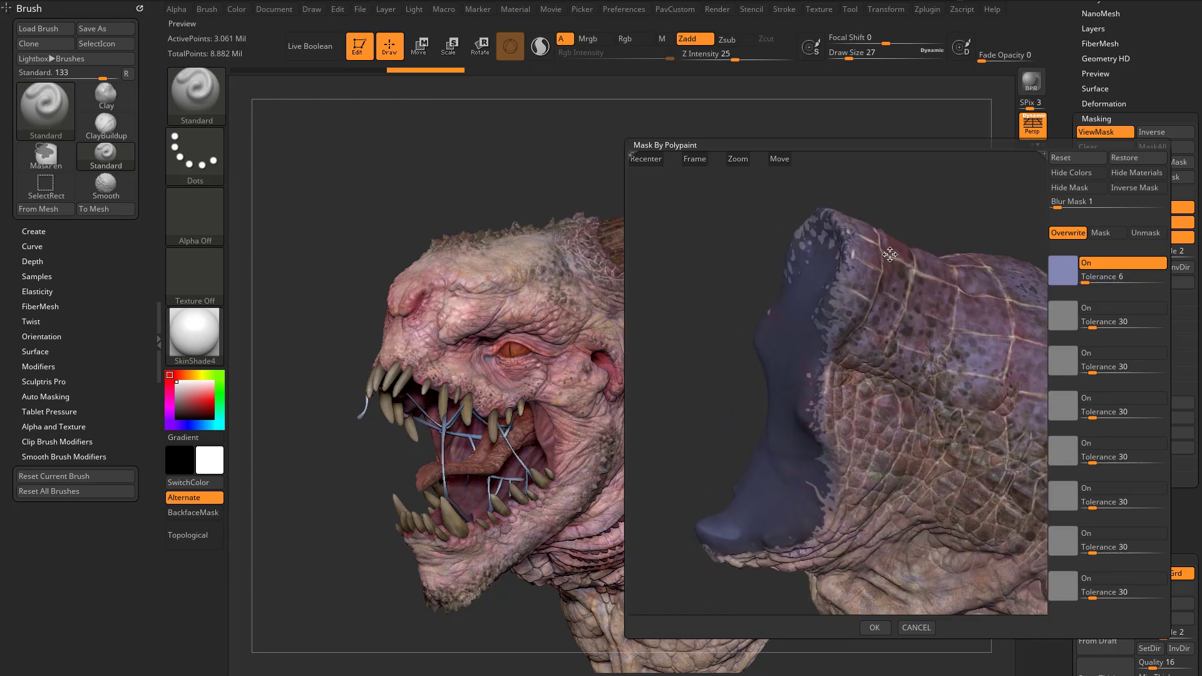
drag(942, 205, 1049, 322)
drag(927, 295, 977, 291)
drag(1097, 324, 1083, 328)
alt+drag(984, 355, 966, 245)
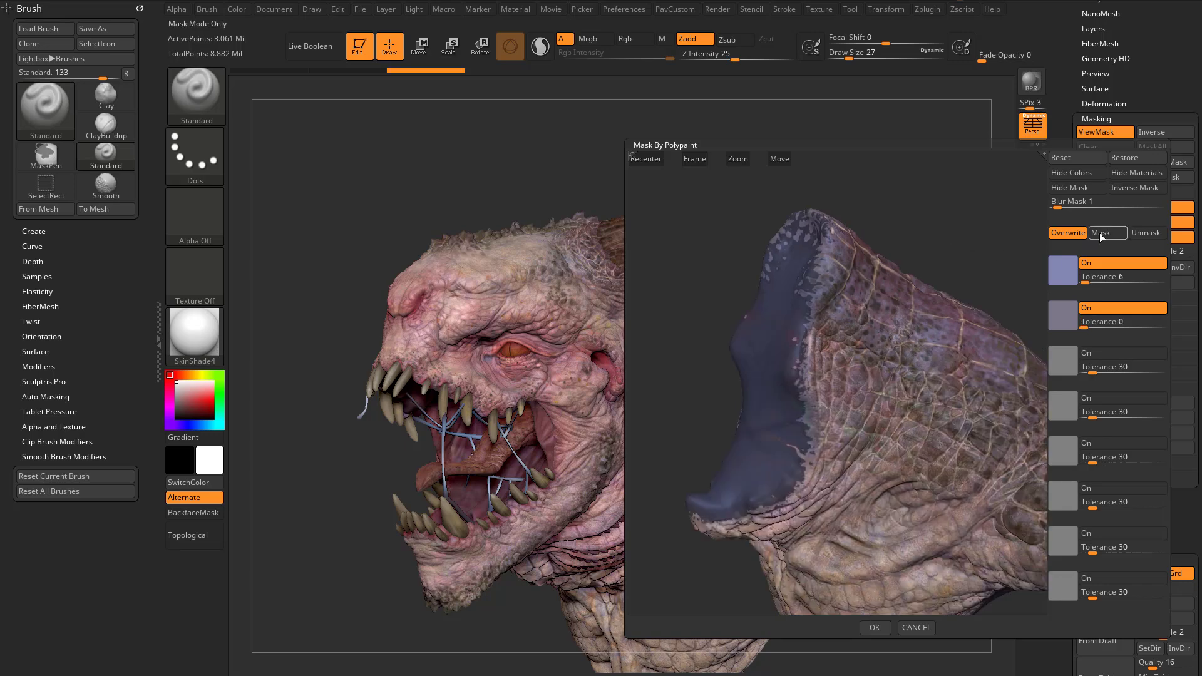
- Try the Mask and Unmask modes on the polypaint preview, and return to Overwrite
click(1099, 235)
click(1148, 236)
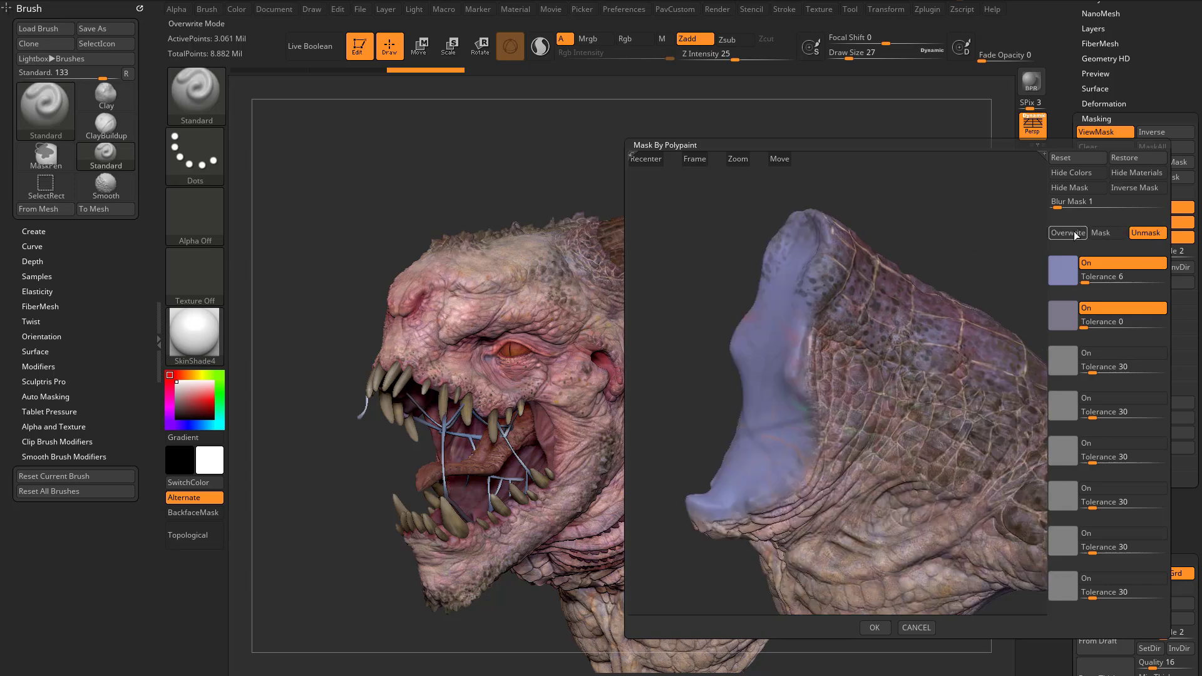
click(1075, 236)
- Try the Hide Colors, Hide Materials and Inverse Mask options on the polypaint preview, switching each one back off
drag(995, 241, 947, 237)
click(1077, 174)
click(1072, 173)
drag(1024, 182, 969, 219)
click(1131, 176)
click(1131, 176)
click(1135, 189)
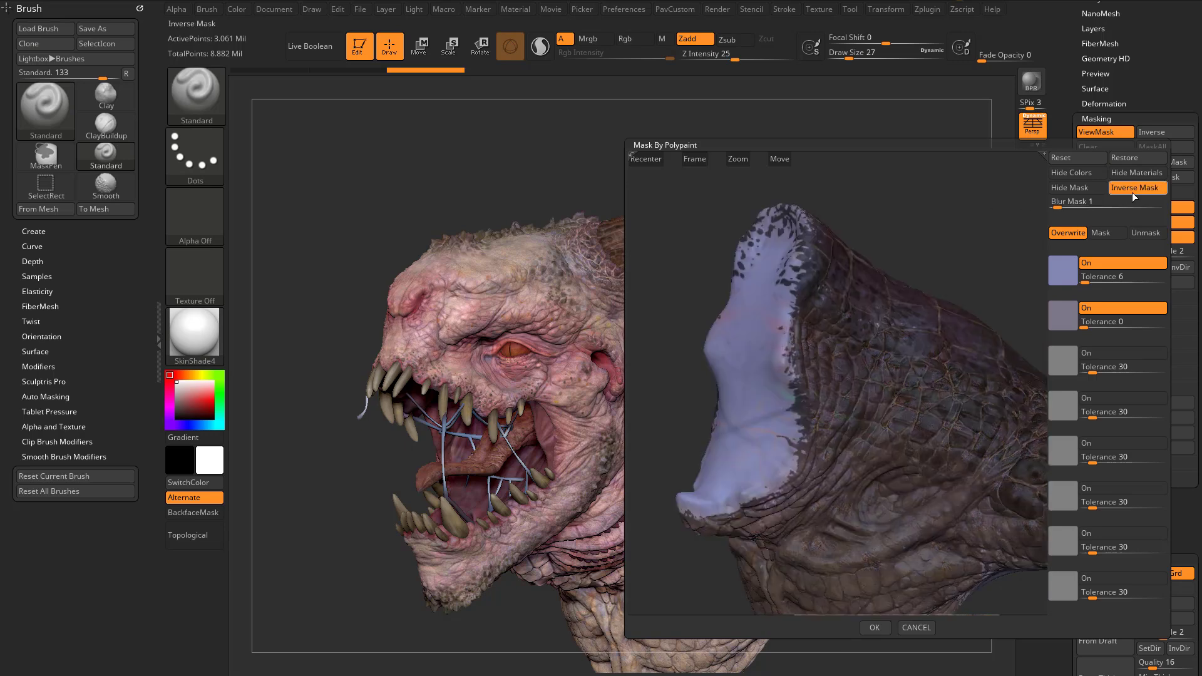
click(1136, 190)
drag(955, 238, 962, 236)
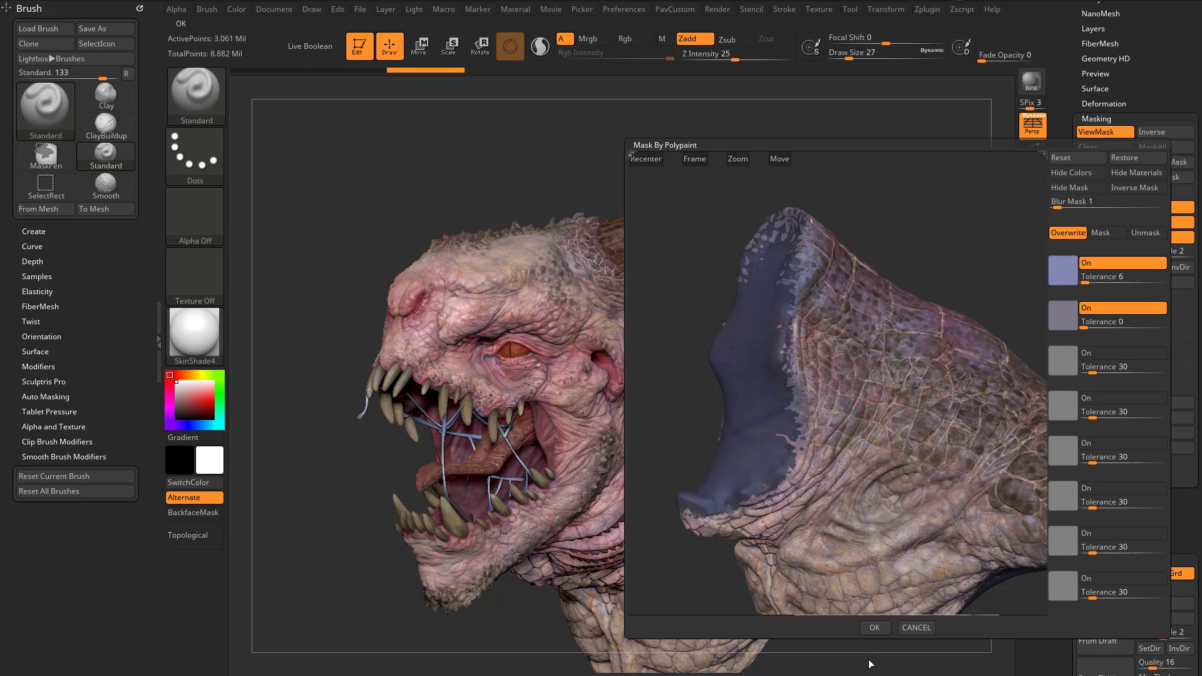
- Apply the polypaint mask and isolate the neck and shoulder subtool in Solo mode
click(875, 628)
click(1034, 338)
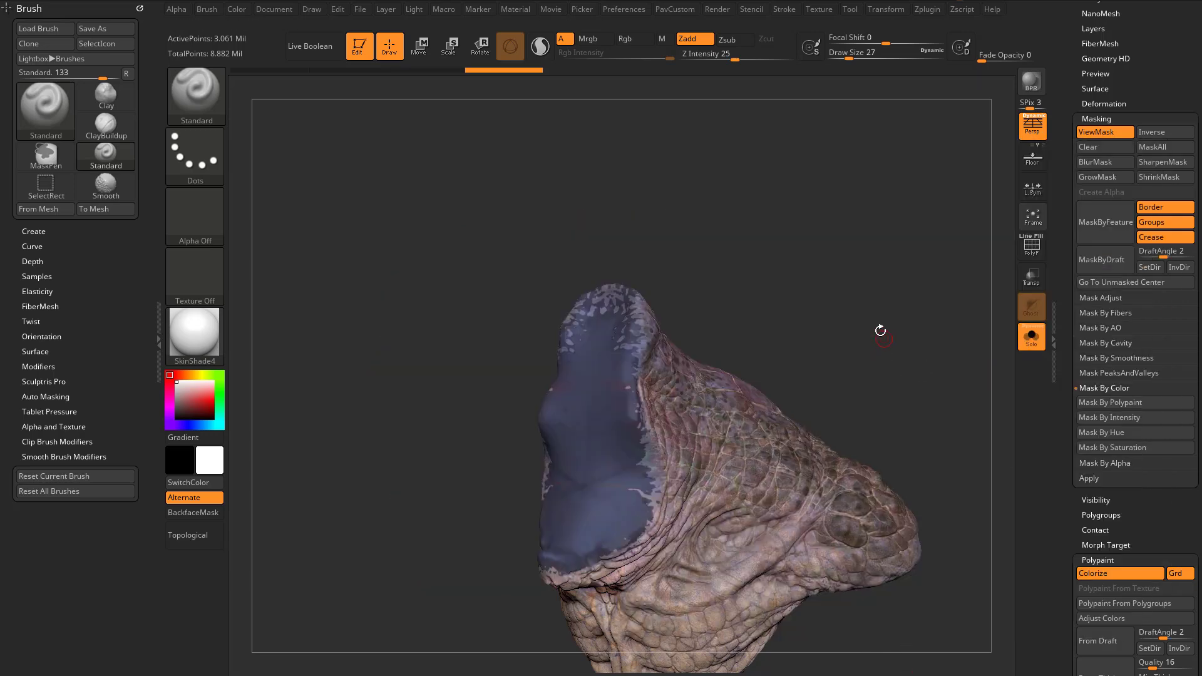
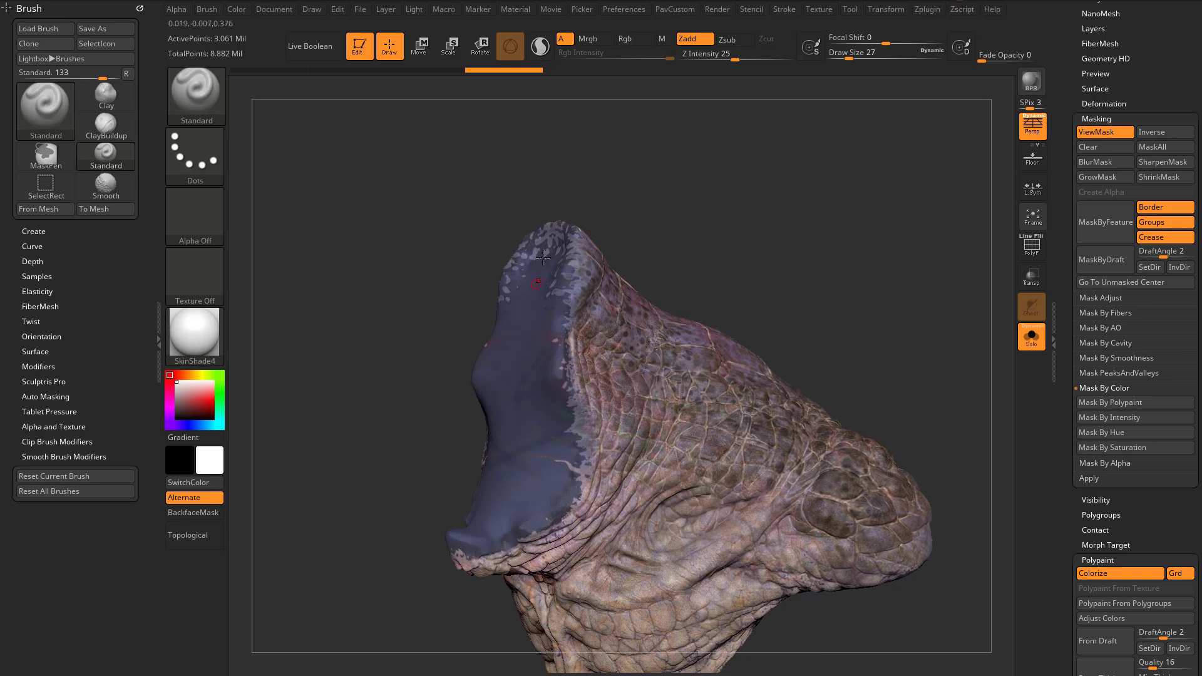
mouse_move(799, 344)
mouse_down()
mouse_move(880, 297)
mouse_move(844, 330)
mouse_move(919, 334)
mouse_up()
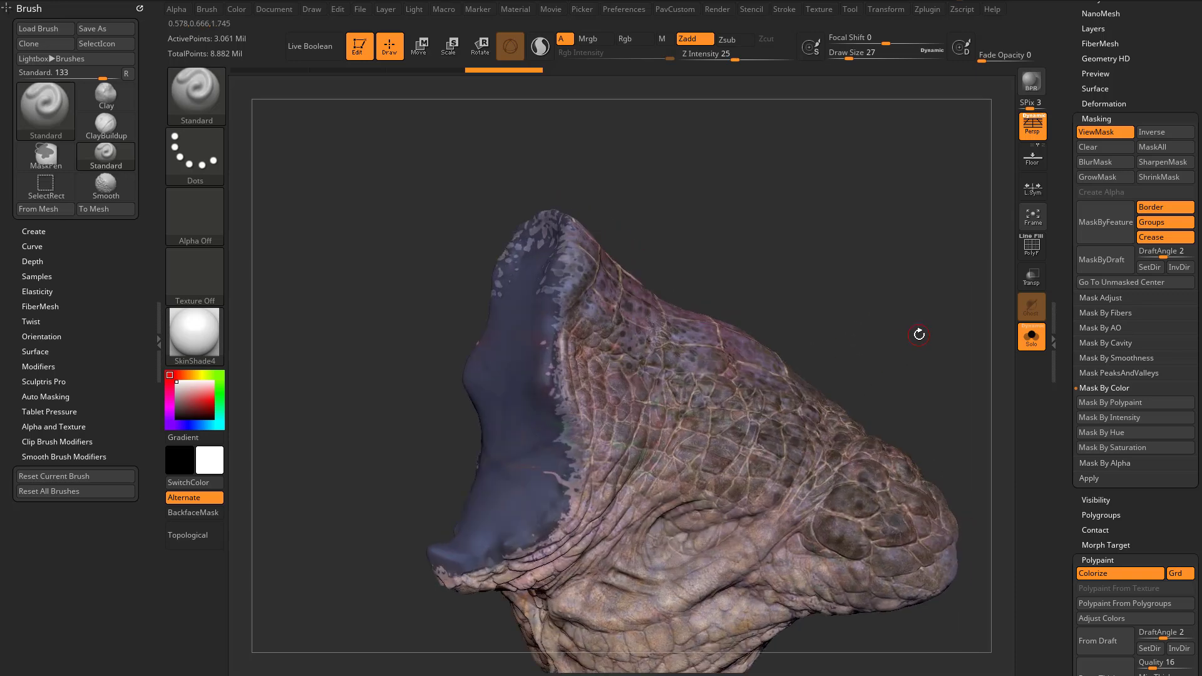
- Mask the neck and shoulders by cavity with the intensity lowered to about 54
shift+click(1102, 390)
shift+click(1085, 344)
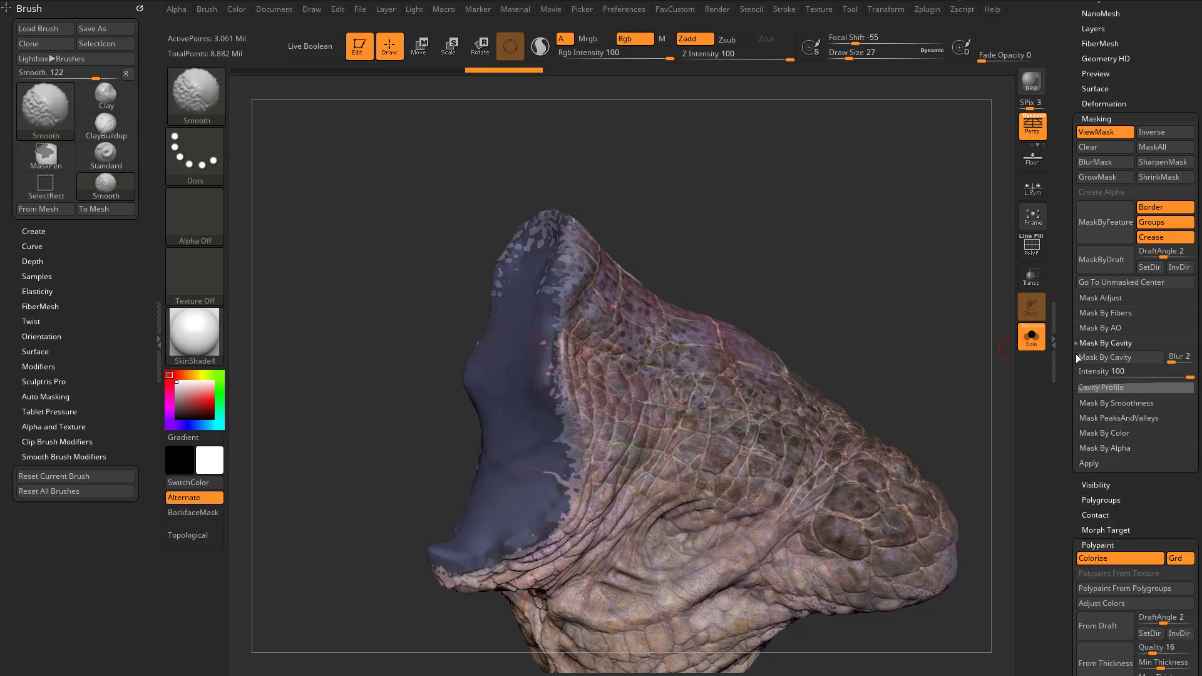
click(1099, 433)
drag(1065, 337, 1066, 353)
drag(1127, 387, 1159, 387)
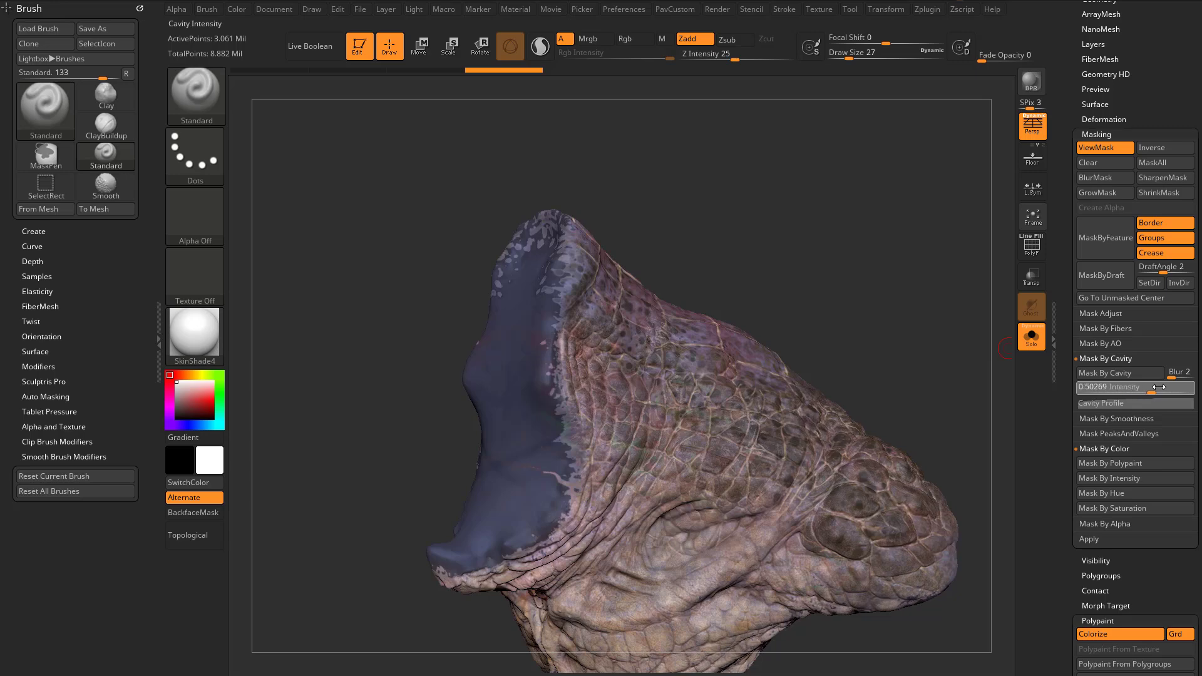
click(1105, 373)
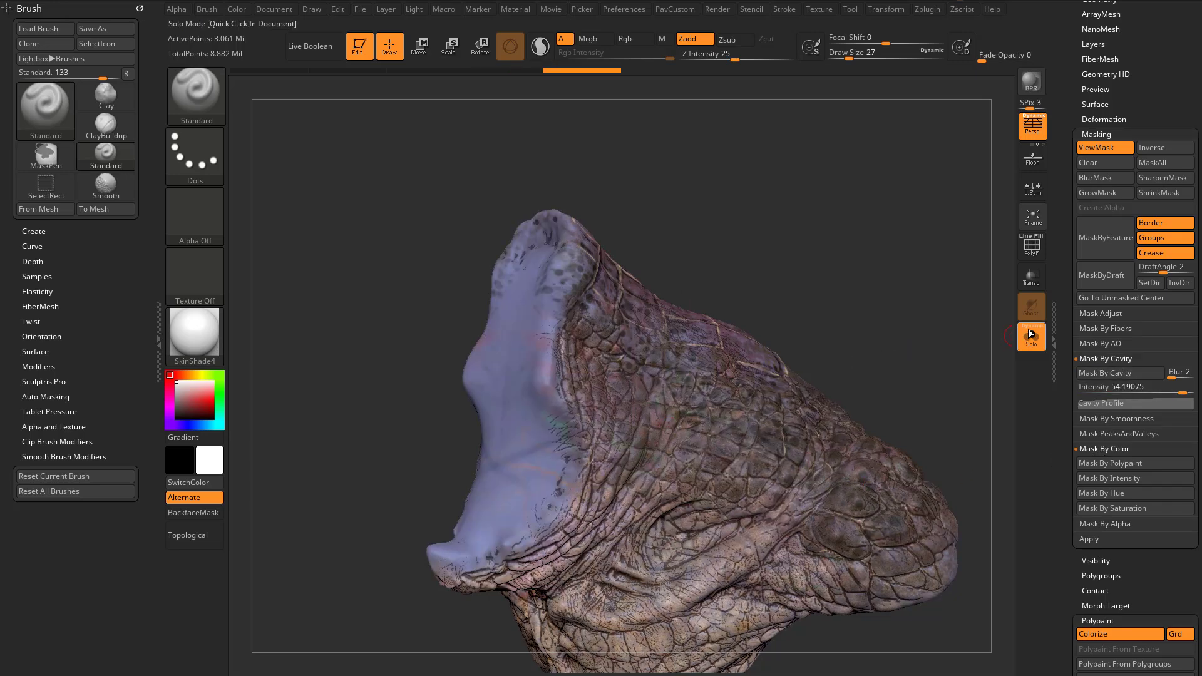
- Hide the polypaint of the Merged_reptile_refine_004 subtool to examine the cavity mask, and show it again
drag(1064, 265, 1072, 519)
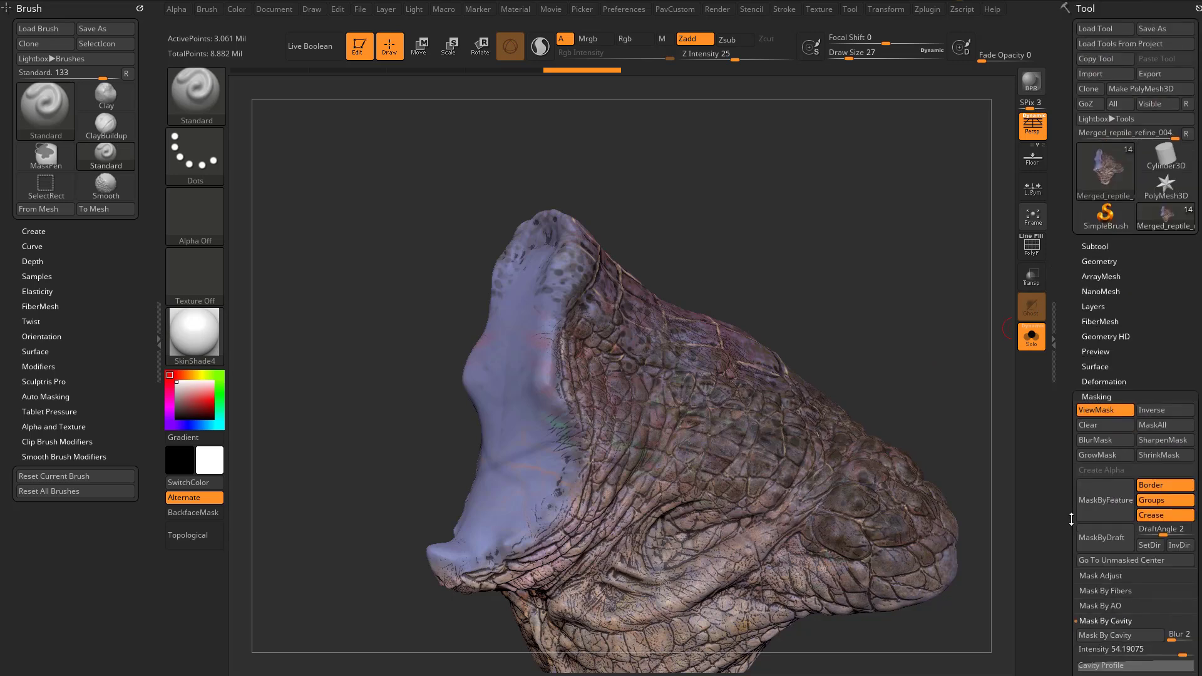
click(1109, 250)
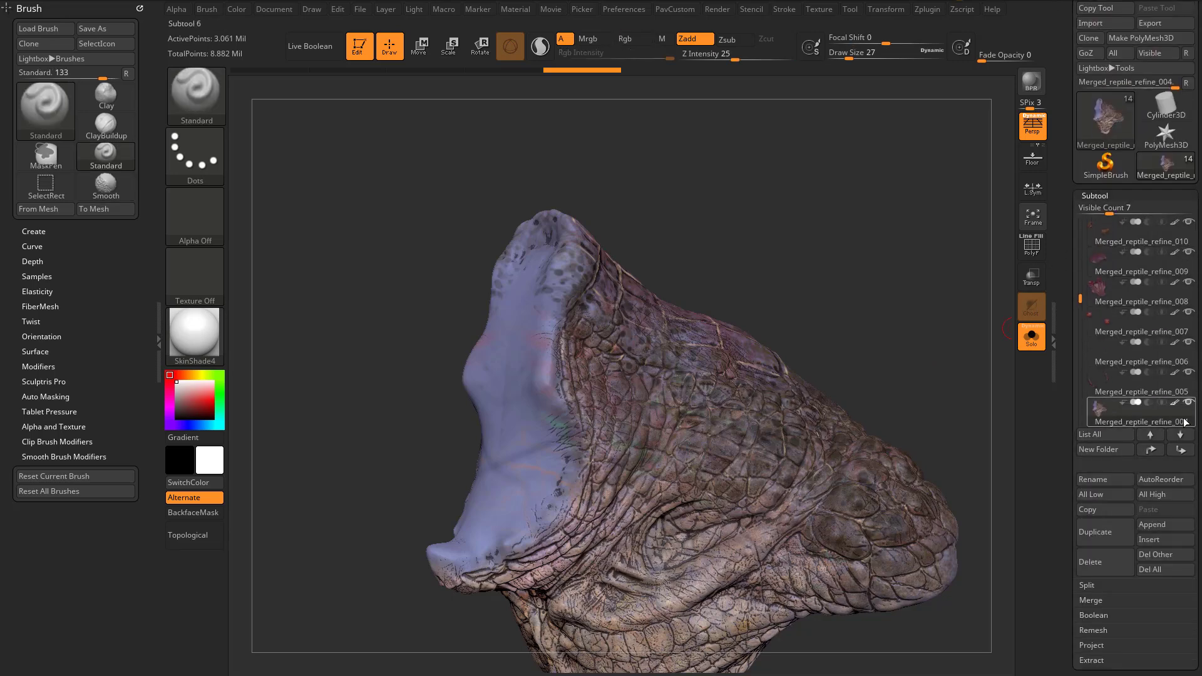
click(1175, 403)
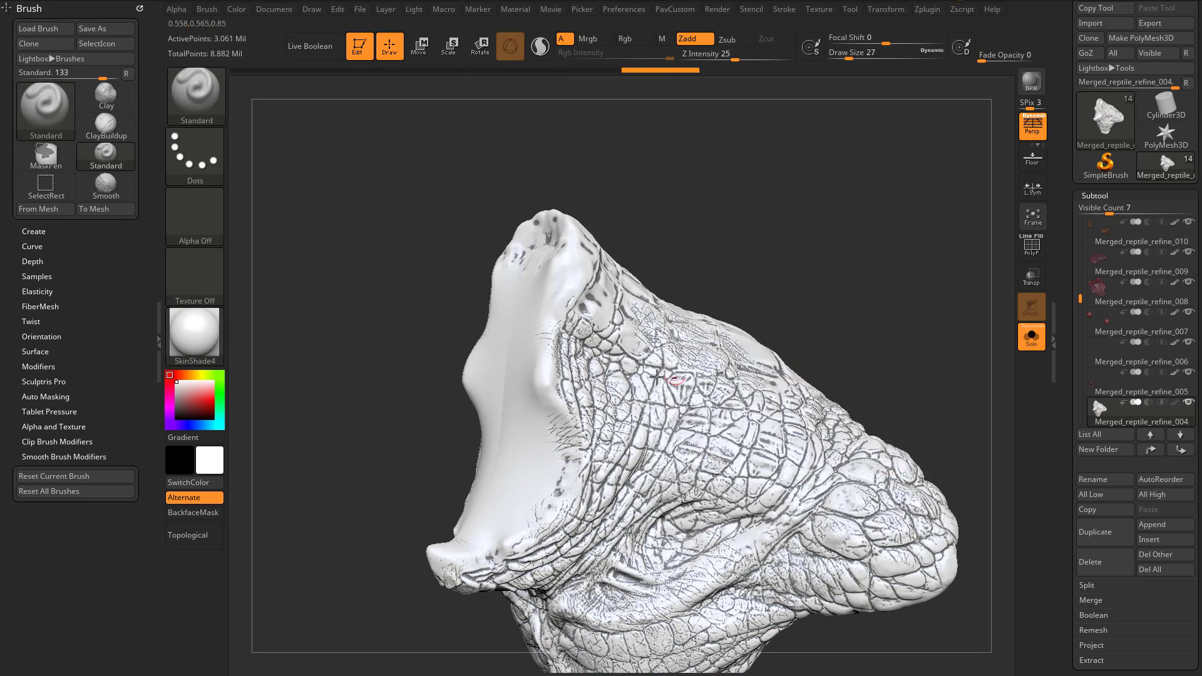
click(1174, 403)
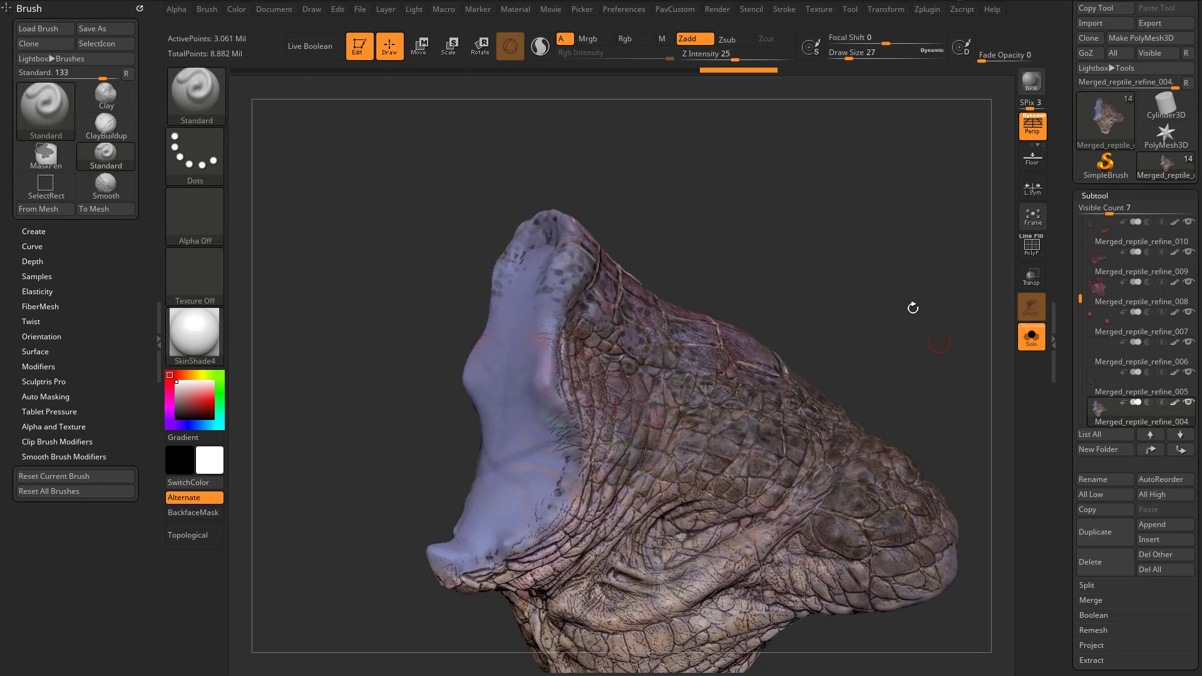
- Compare the masked neck and shoulders once more with the polypaint hidden and shown
click(717, 9)
mouse_move(729, 151)
mouse_down()
mouse_move(790, 155)
mouse_move(720, 151)
mouse_up()
drag(826, 222, 934, 232)
scroll(1177, 232, down, 3)
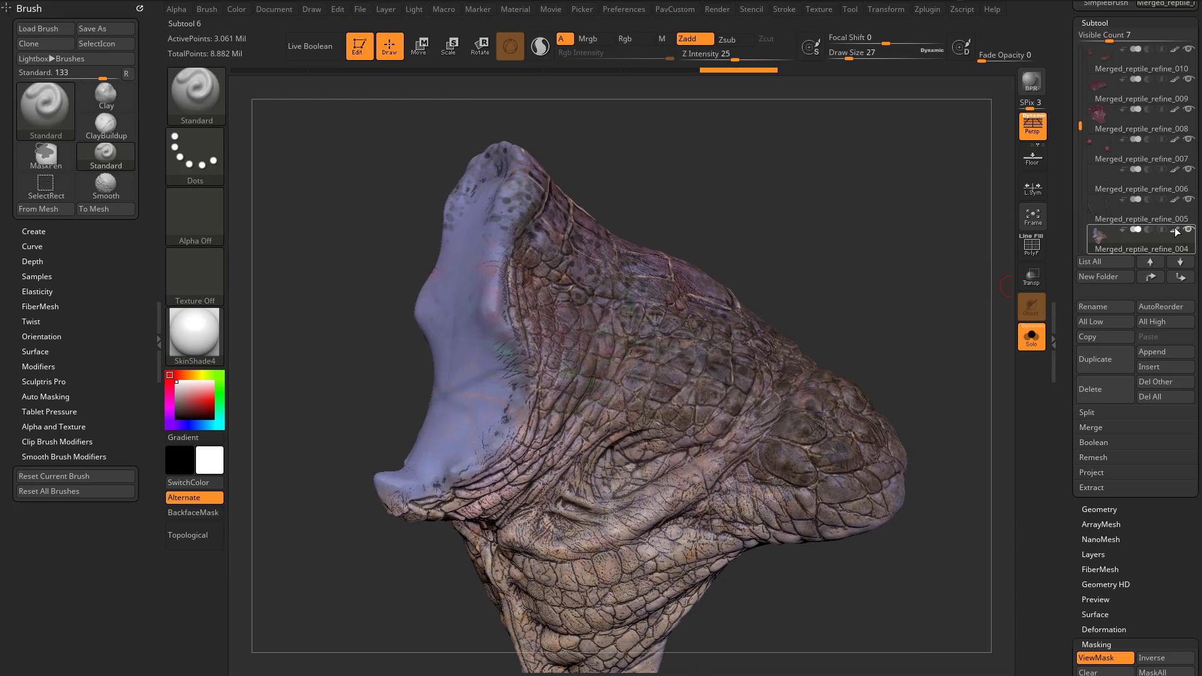
click(1175, 231)
click(1175, 231)
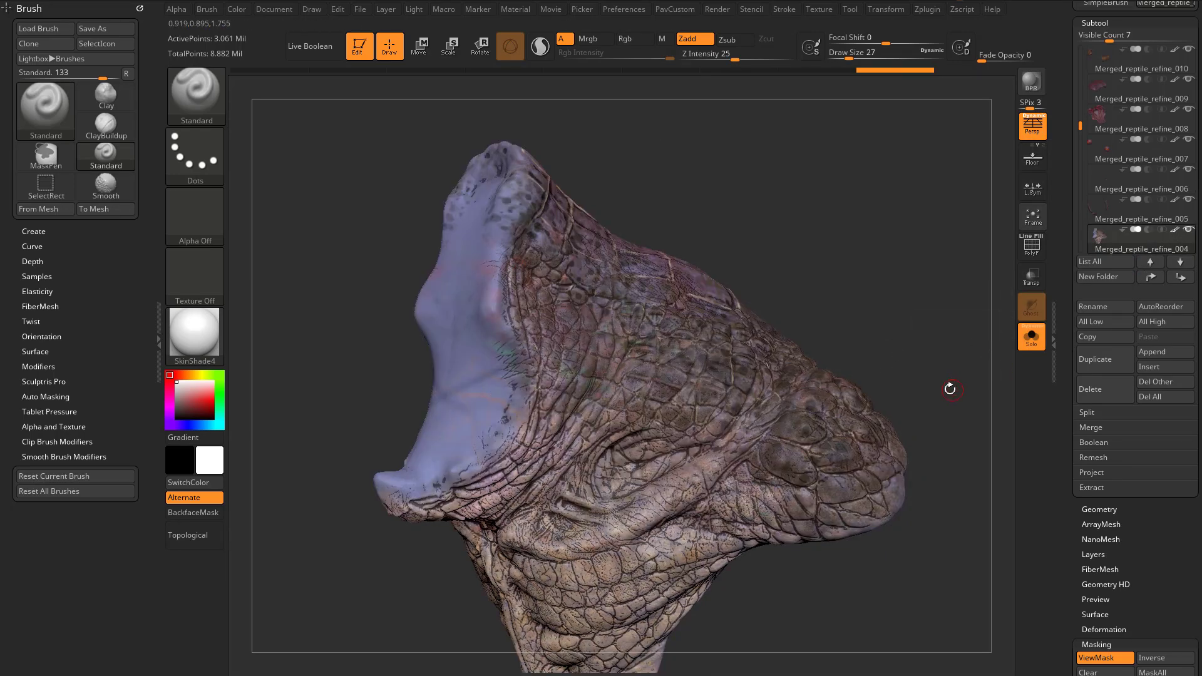
drag(926, 365, 950, 360)
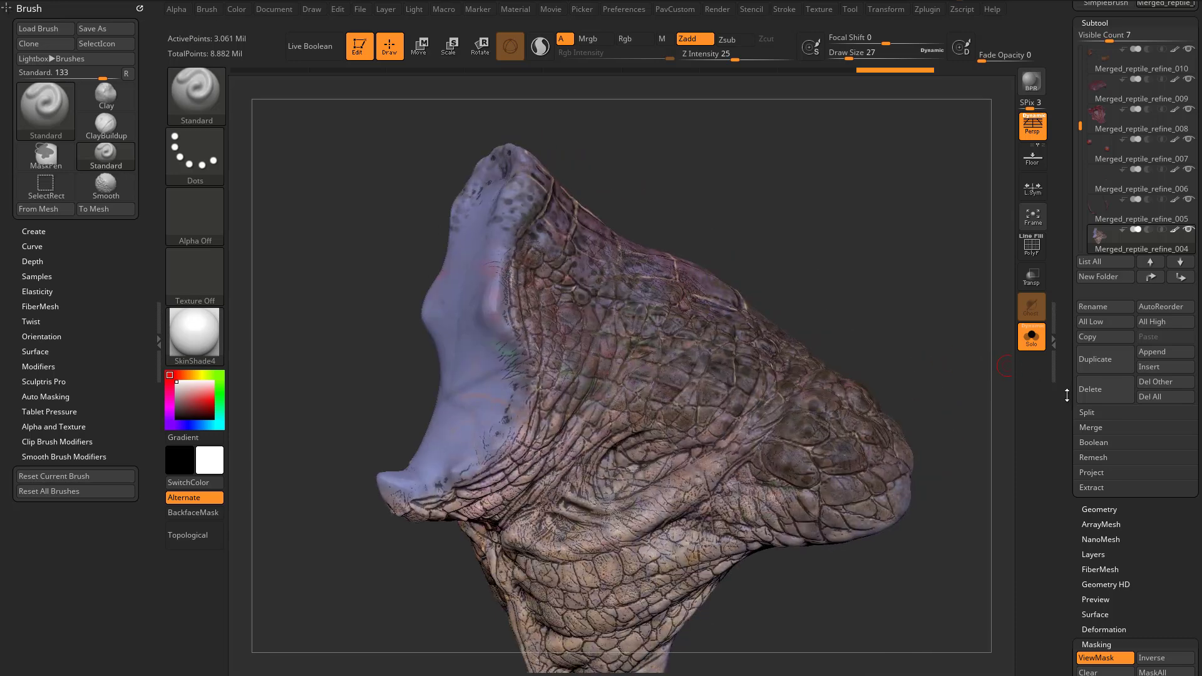
- Mask the neck's bluish inner surface by polypaint, adding to the existing mask with a tolerance of 10
scroll(1102, 401, down, 10)
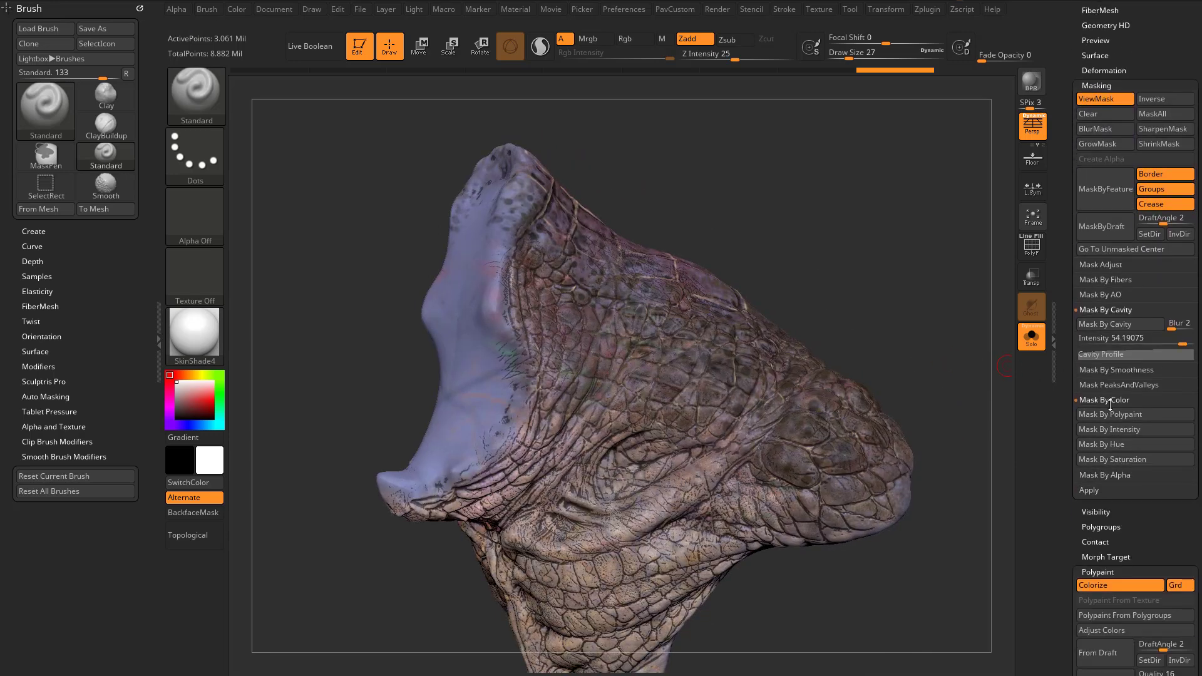
click(1108, 414)
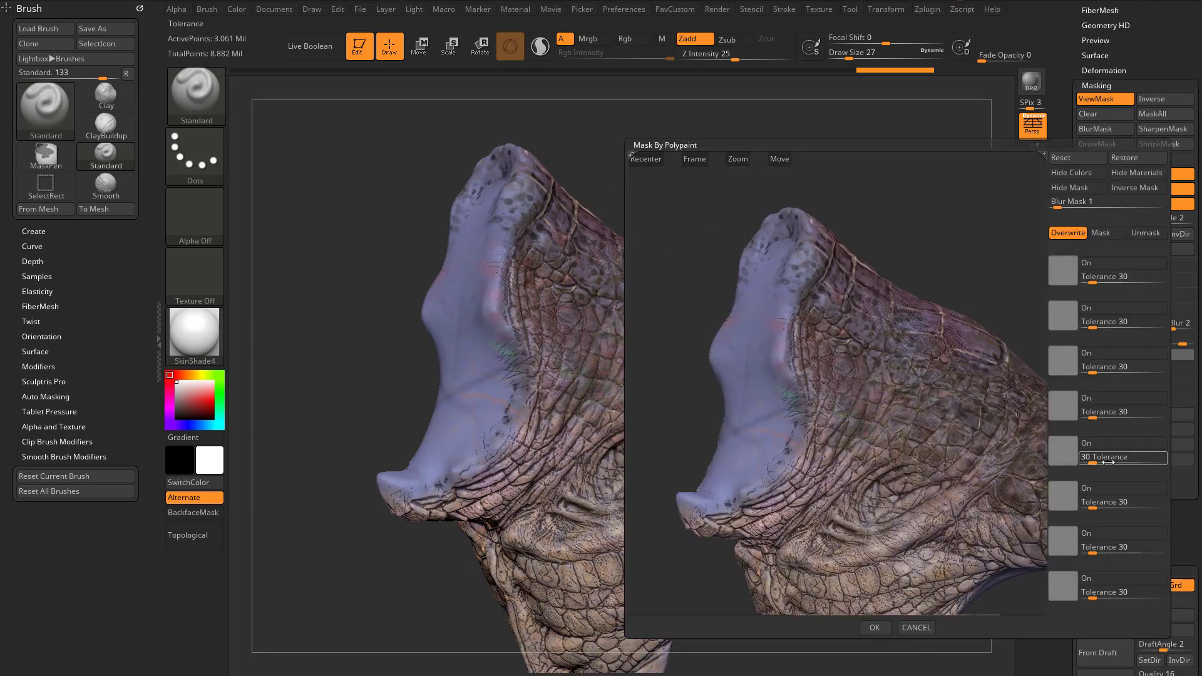
click(732, 343)
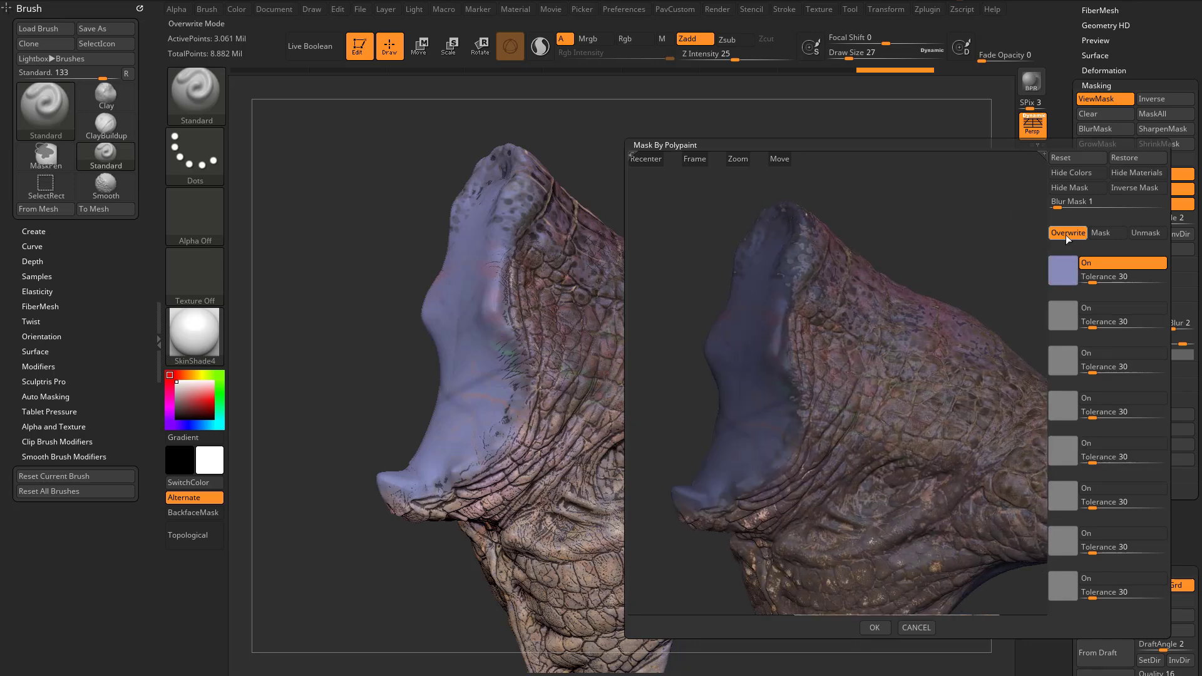
click(1105, 235)
mouse_move(1014, 257)
mouse_down()
mouse_move(985, 247)
mouse_move(1007, 251)
mouse_up()
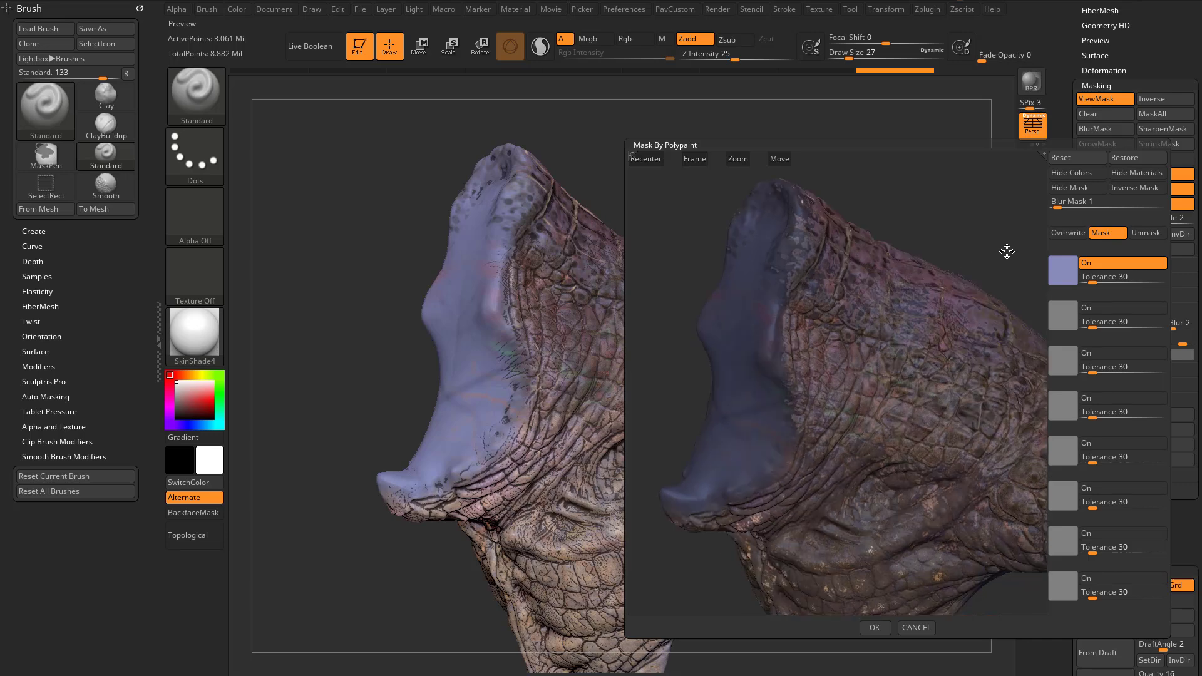
drag(1093, 282, 1086, 282)
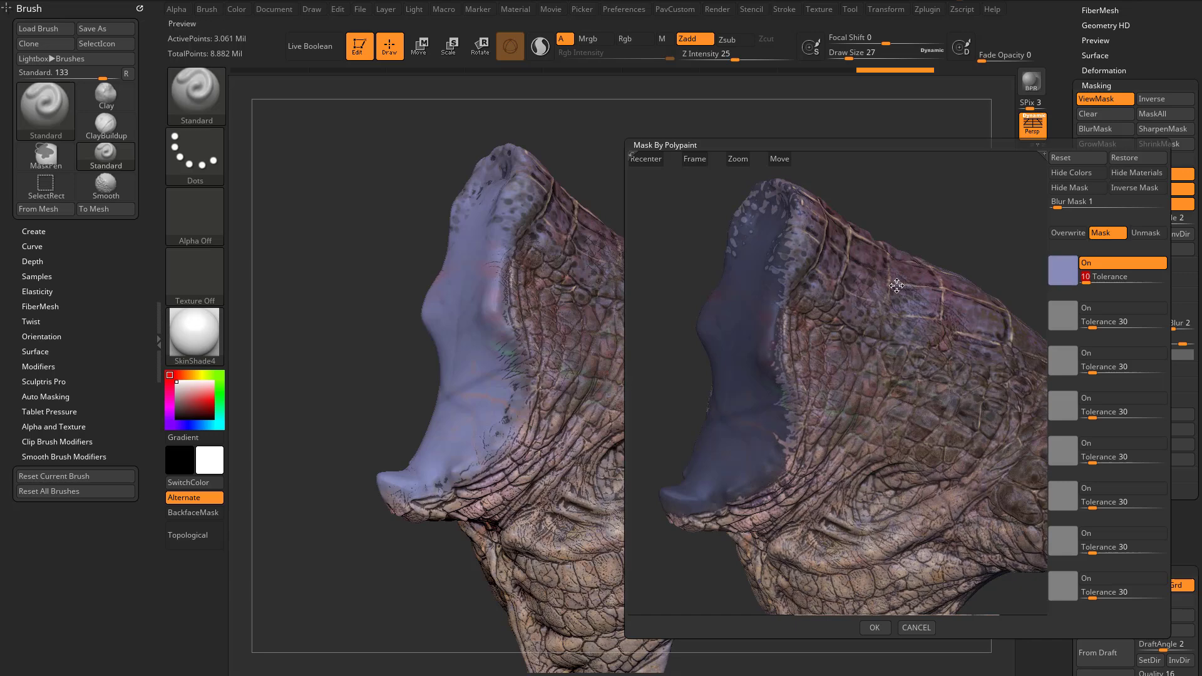
drag(958, 212, 865, 588)
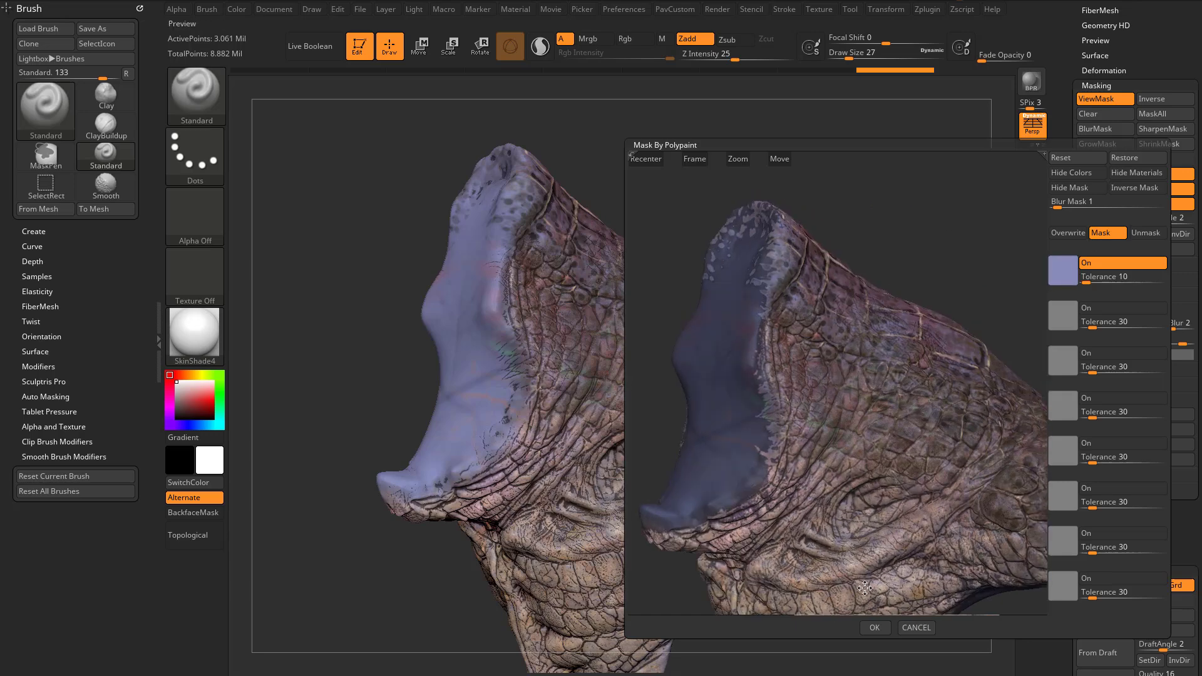
click(876, 628)
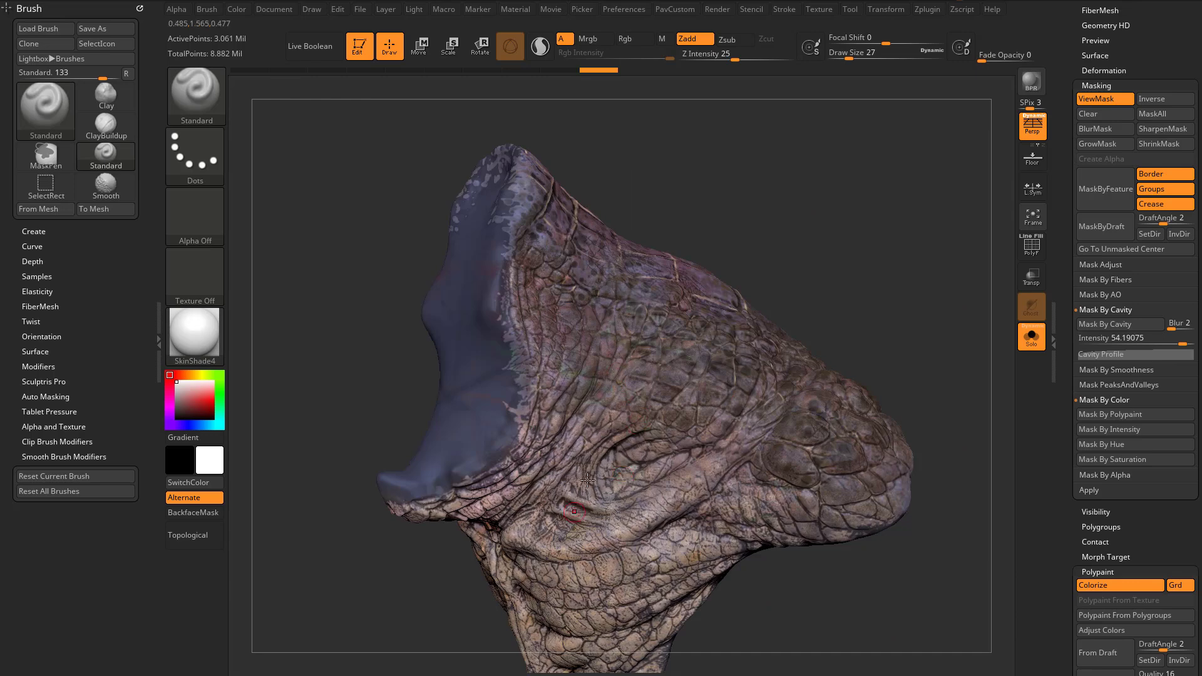
- Add the purple skin color near the neck's upper edge to the polypaint mask with a tolerance of 2
click(1112, 415)
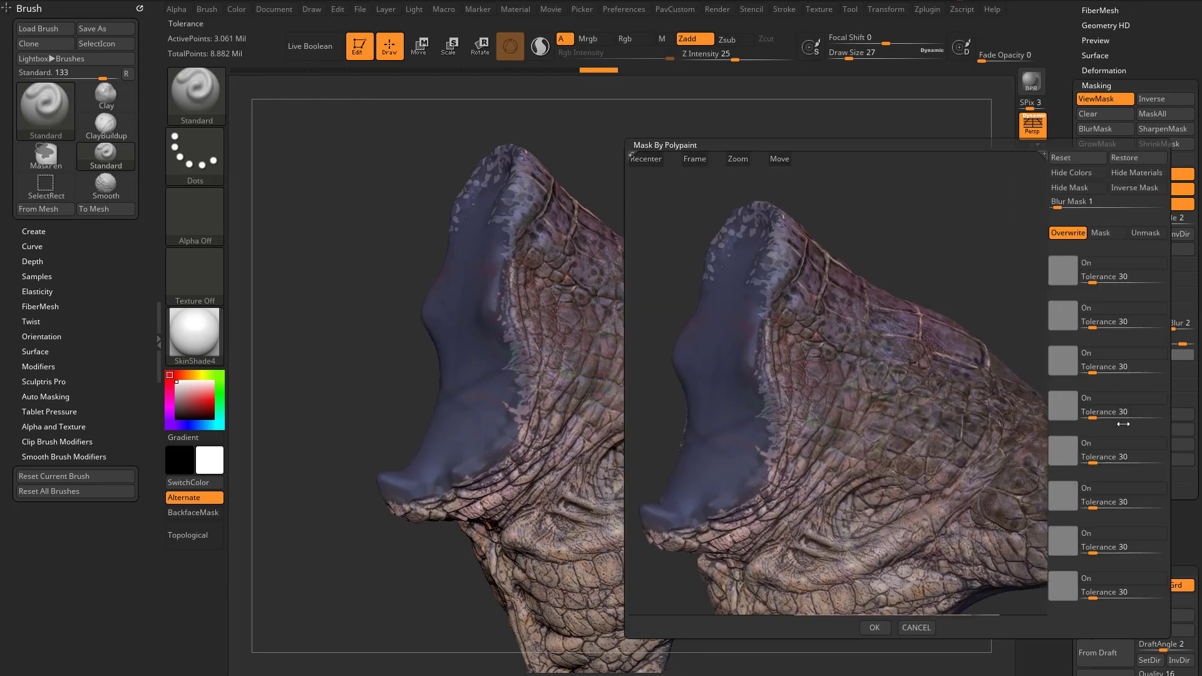
click(908, 262)
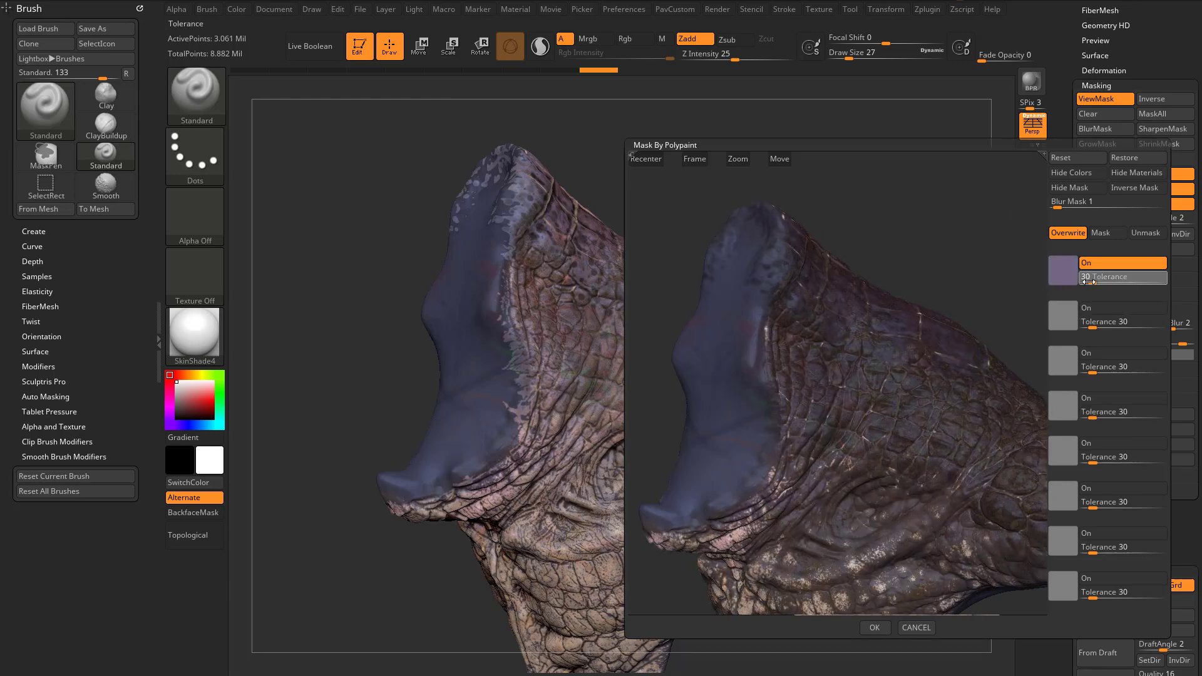
drag(1096, 280, 1082, 280)
click(1105, 233)
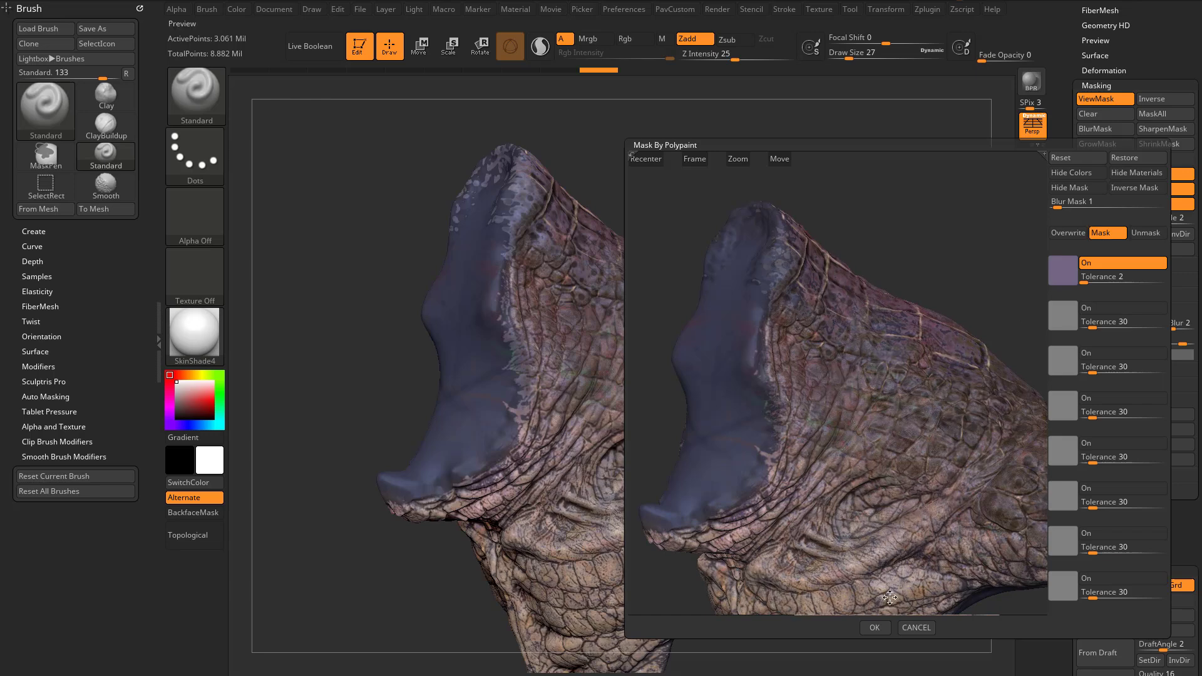
click(876, 627)
drag(727, 214, 881, 228)
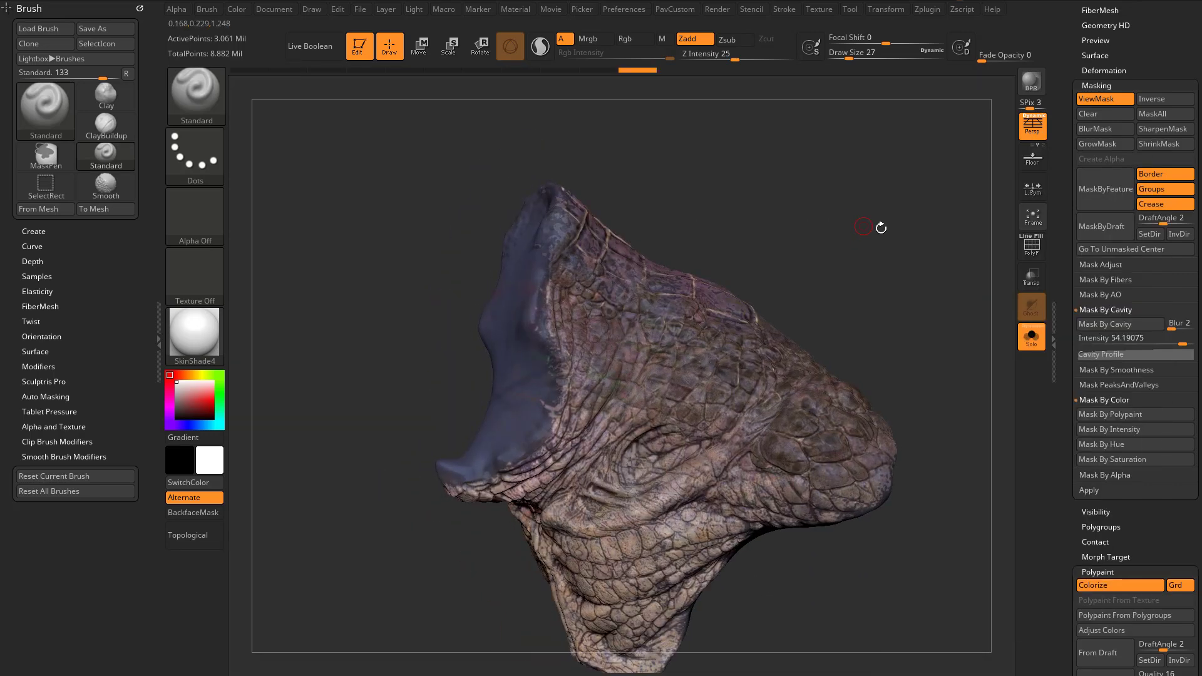
- Hide the polypaint of the Merged_reptile_refine_004 subtool to examine the combined cavity and color mask
drag(1068, 263, 1067, 410)
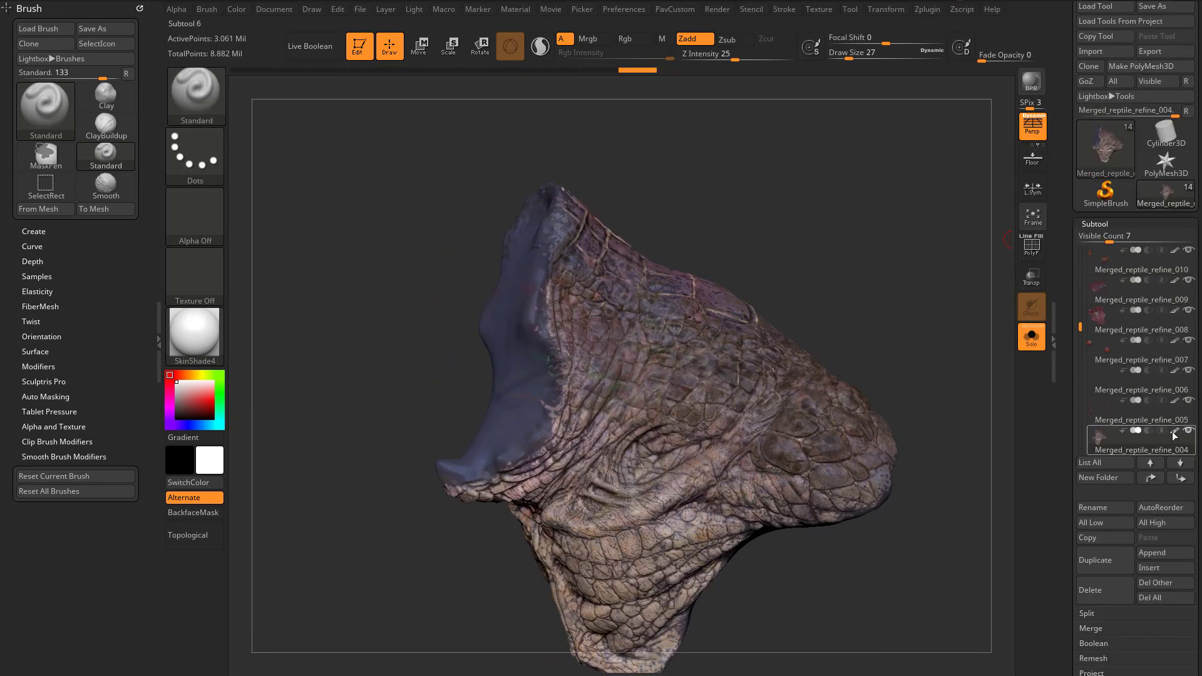
click(1175, 431)
mouse_move(927, 332)
mouse_down()
mouse_move(902, 317)
mouse_move(941, 317)
mouse_move(964, 333)
mouse_move(941, 341)
mouse_move(924, 326)
mouse_move(953, 346)
mouse_move(882, 278)
mouse_move(921, 332)
mouse_up()
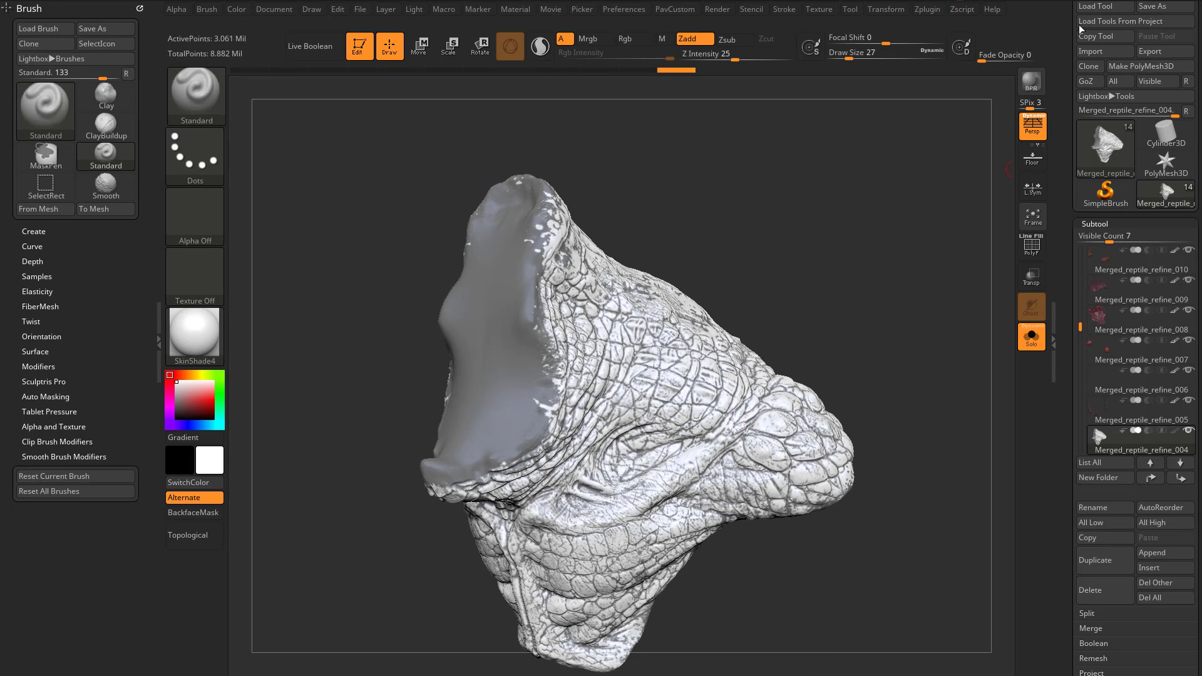
- Load the painted head with the orange cowl from the ZB2020Demo folder on the Desktop
click(1096, 11)
scroll(214, 263, up, 4)
click(213, 261)
click(214, 430)
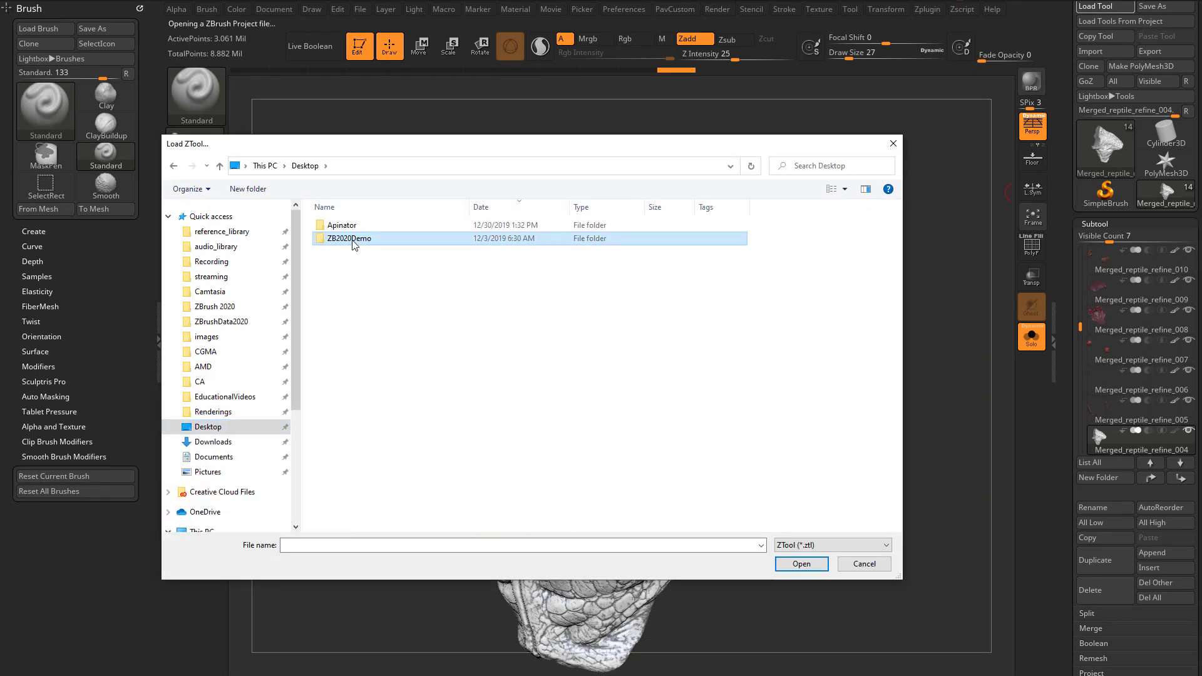
double_click(353, 241)
double_click(564, 241)
drag(889, 448, 898, 461)
- Mask the head by polypaint using the orange cowl color, with the mask inverted and a tolerance of 45
drag(1068, 532, 1069, 344)
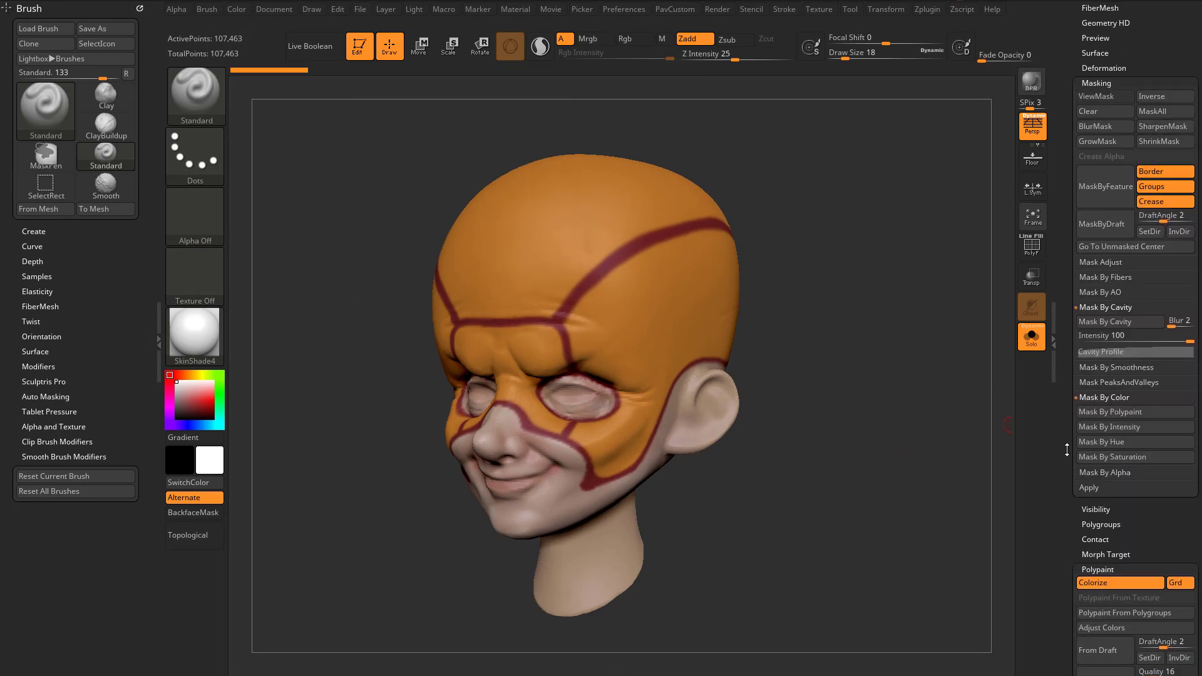
drag(1066, 451, 1066, 423)
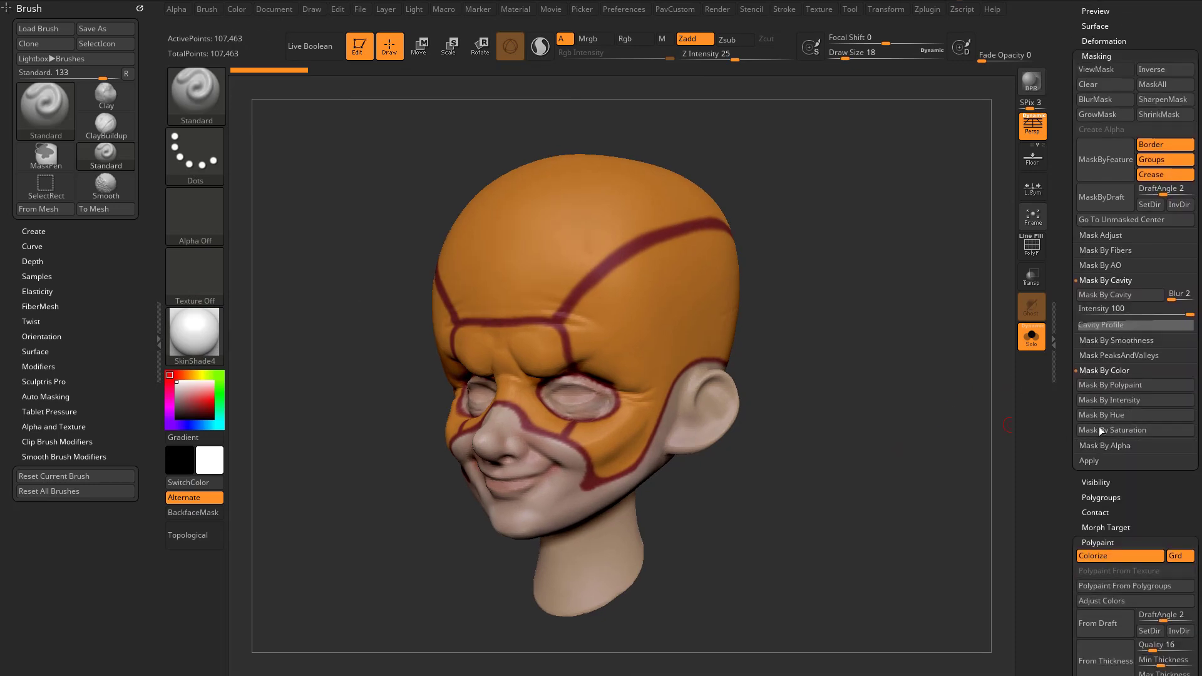
click(1105, 385)
alt+drag(948, 332, 968, 275)
drag(1063, 271, 1136, 285)
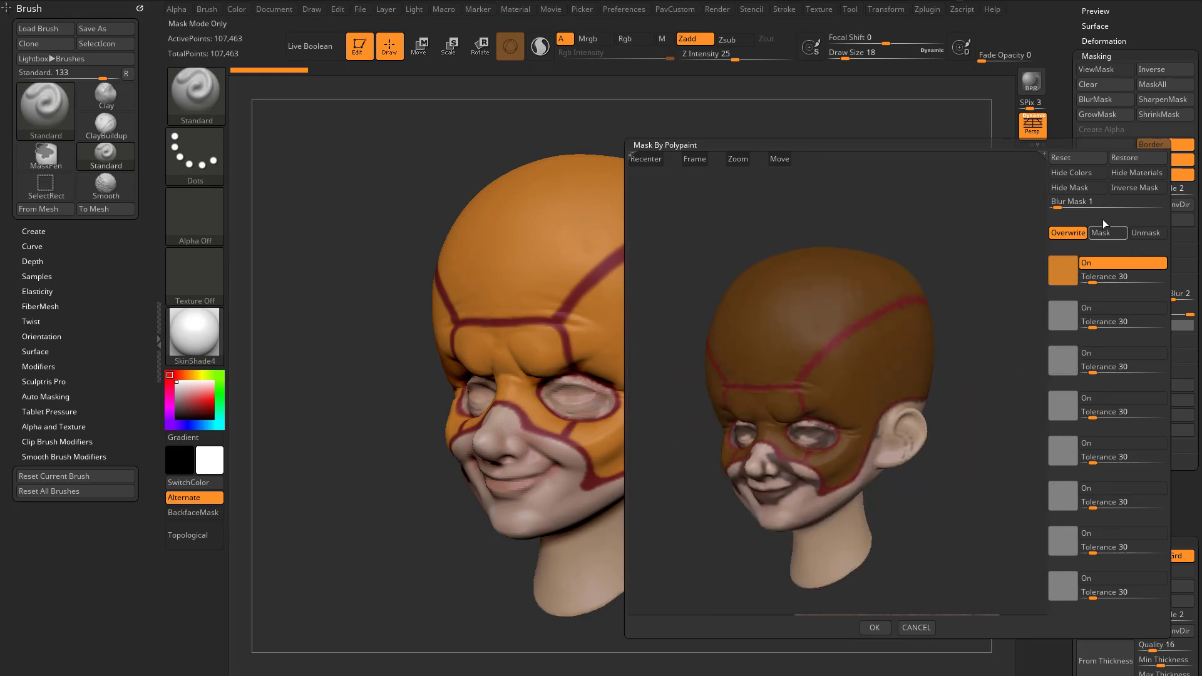
click(1134, 187)
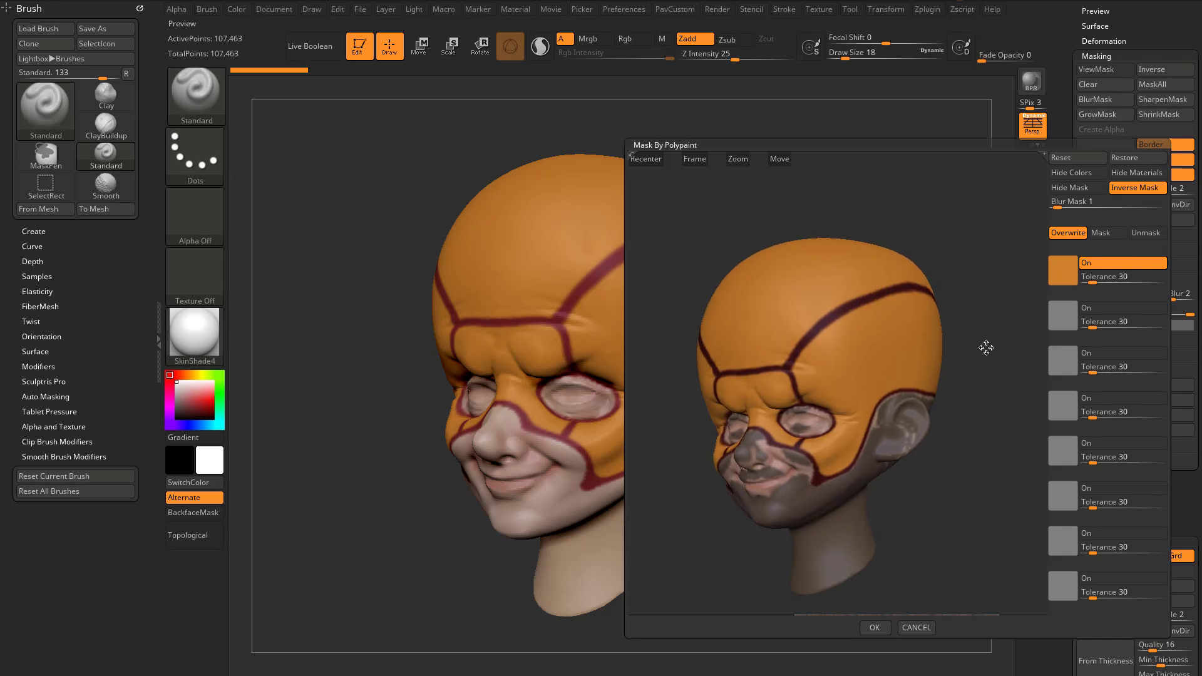
drag(1093, 280, 1099, 280)
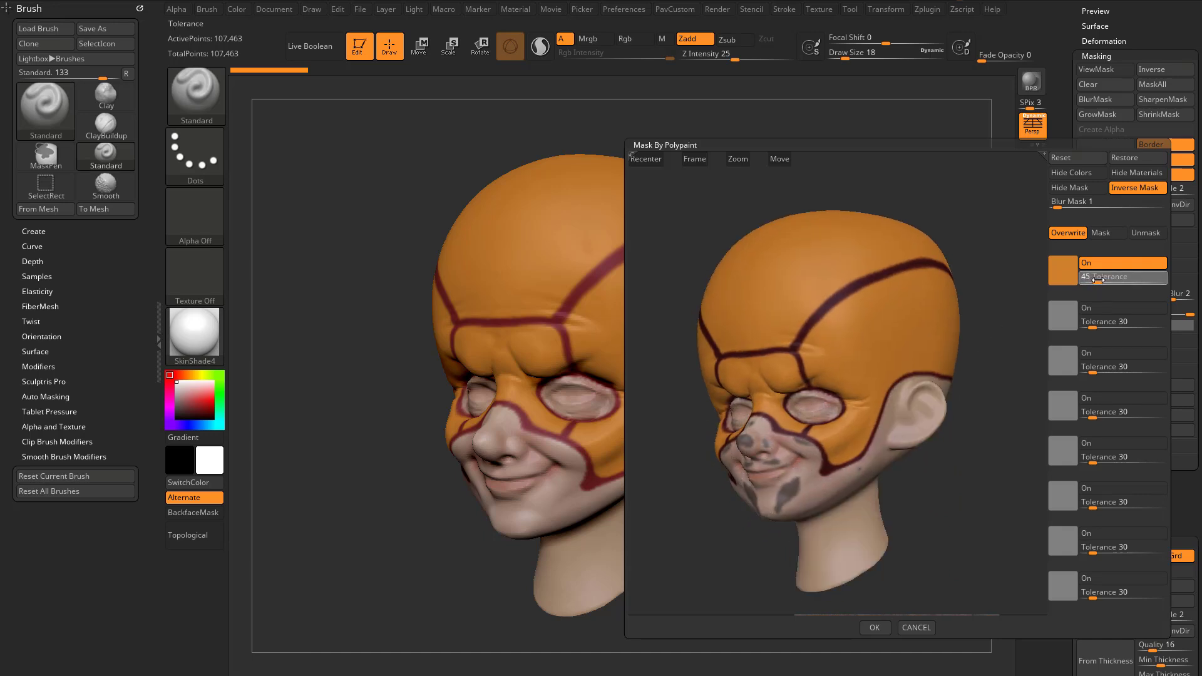
click(873, 627)
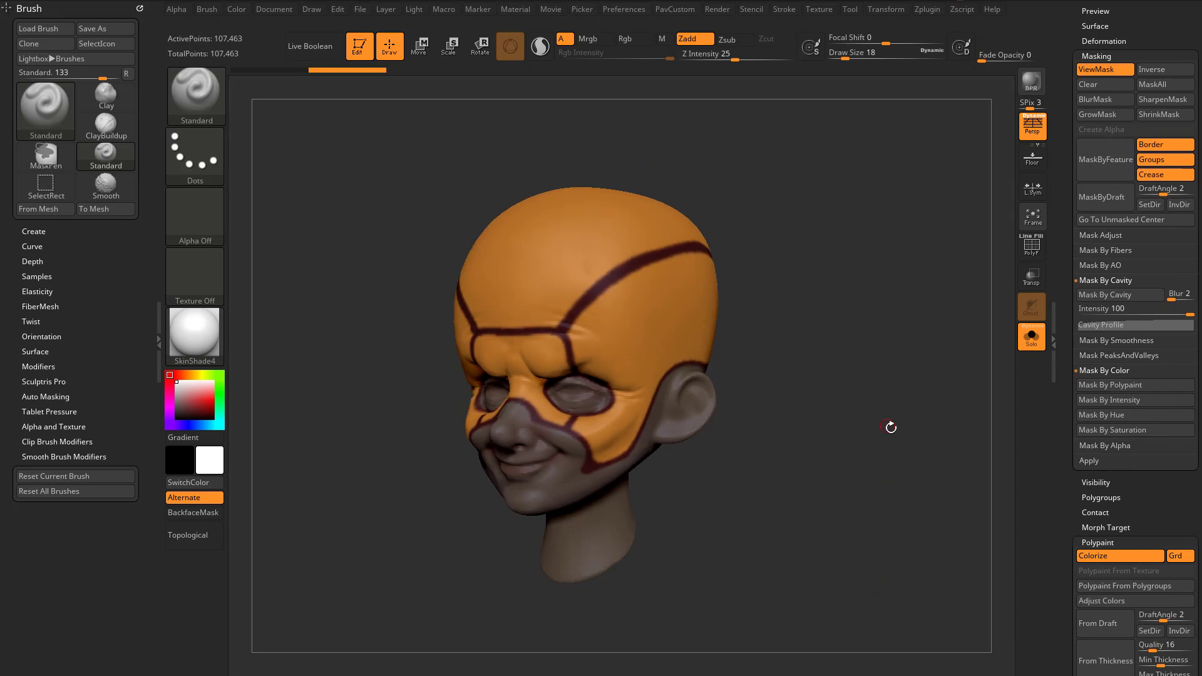
- Recolor the unmasked orange cowl to blue with Adjust Colors by shifting its hue and intensity
drag(891, 427, 692, 513)
drag(1074, 501, 1090, 379)
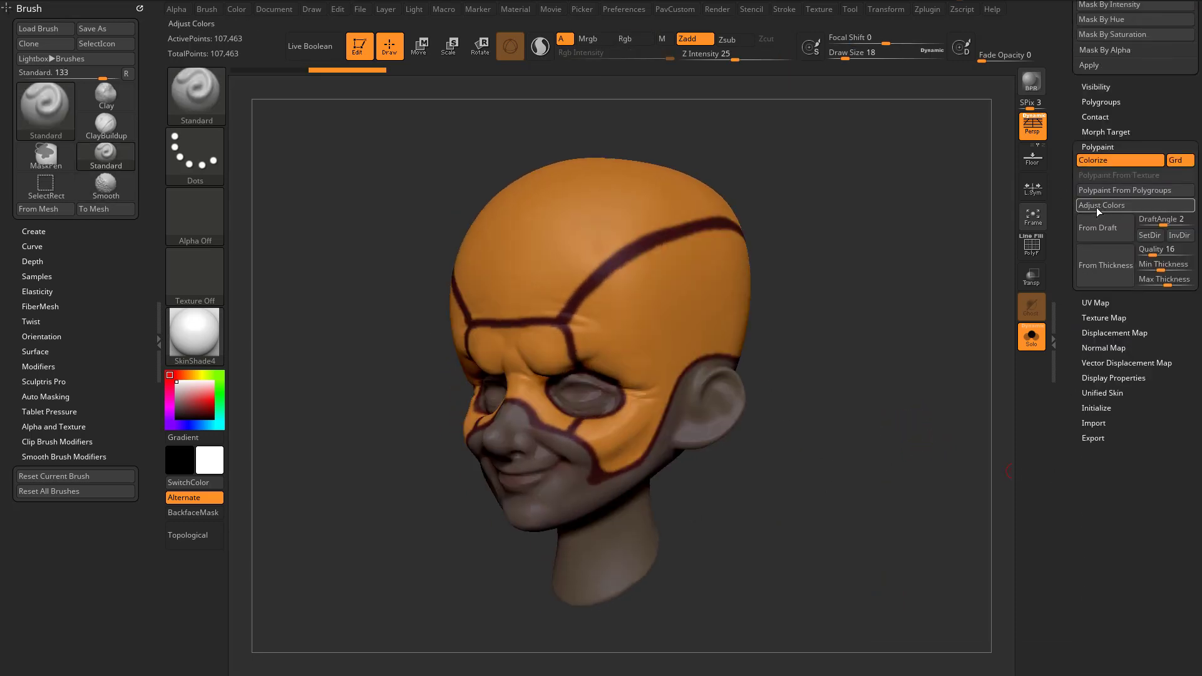
click(1102, 192)
drag(999, 368, 1003, 388)
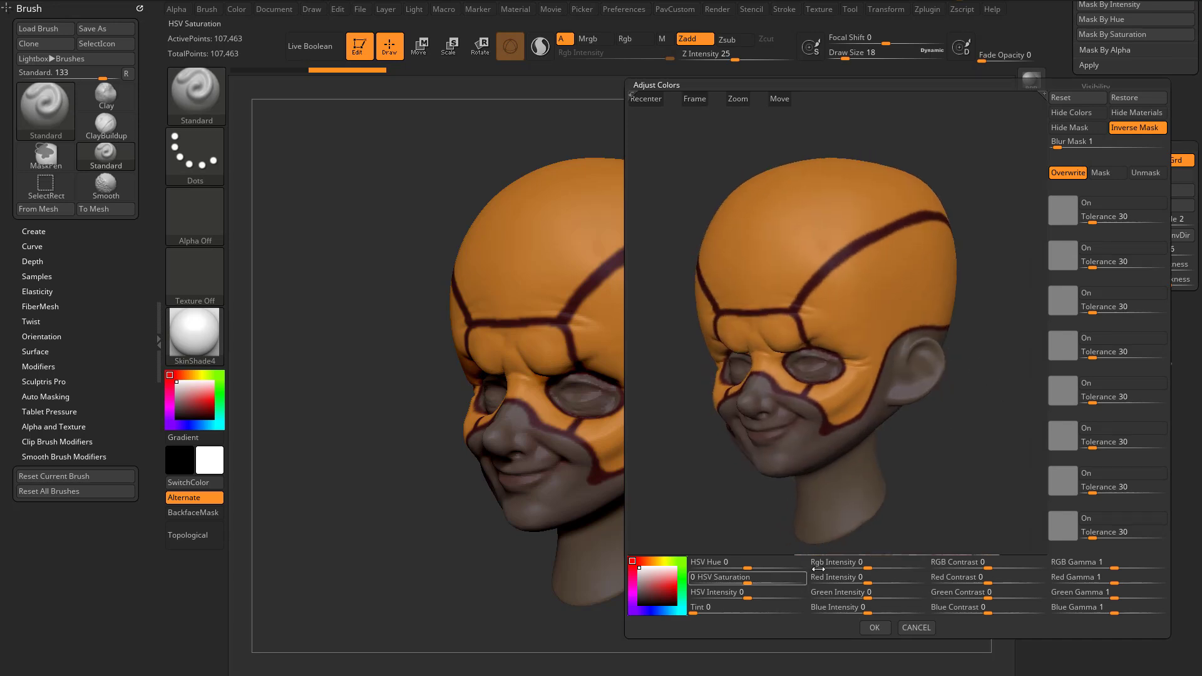
drag(858, 566, 869, 568)
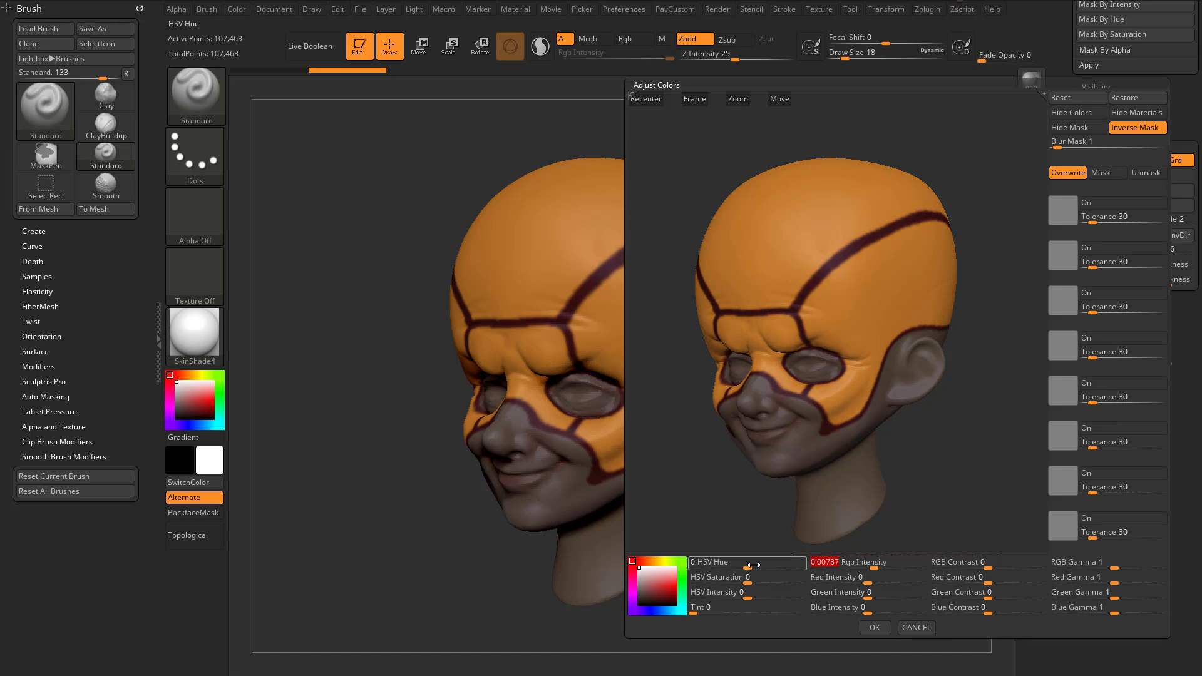
mouse_move(746, 567)
mouse_down()
mouse_move(734, 567)
mouse_move(799, 567)
mouse_move(737, 582)
mouse_up()
drag(749, 596, 784, 596)
click(876, 628)
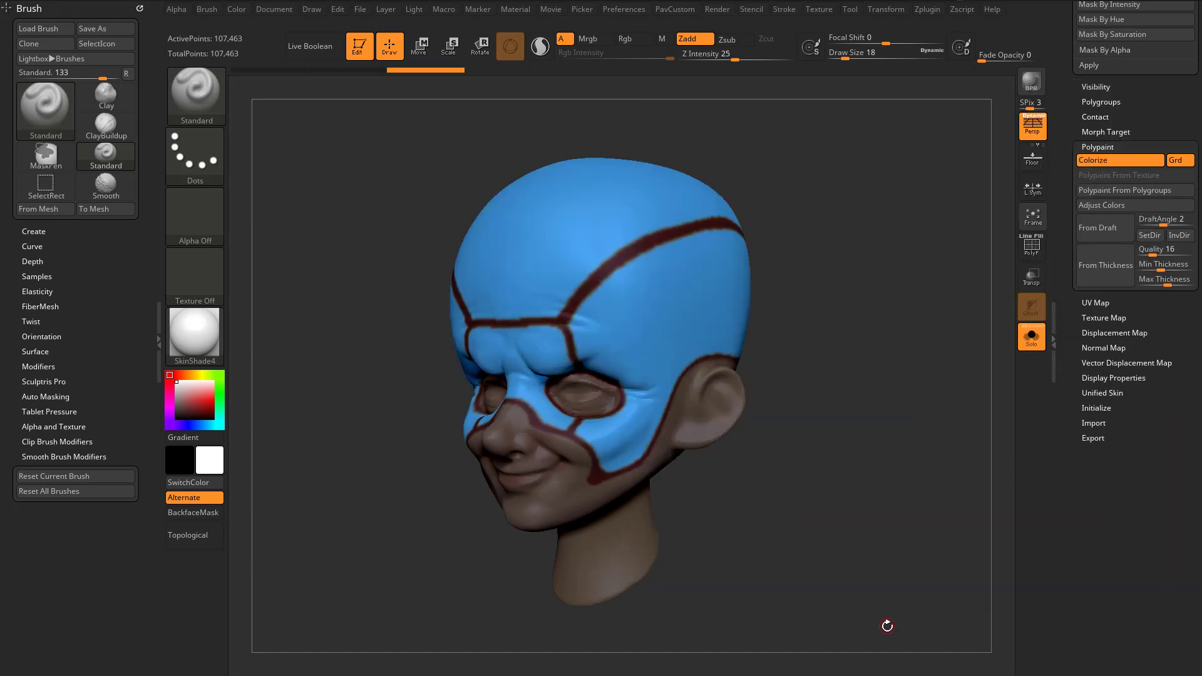
- Clear the mask on the head, and undo both the clearing and the cowl's color adjustment
drag(875, 479, 841, 554)
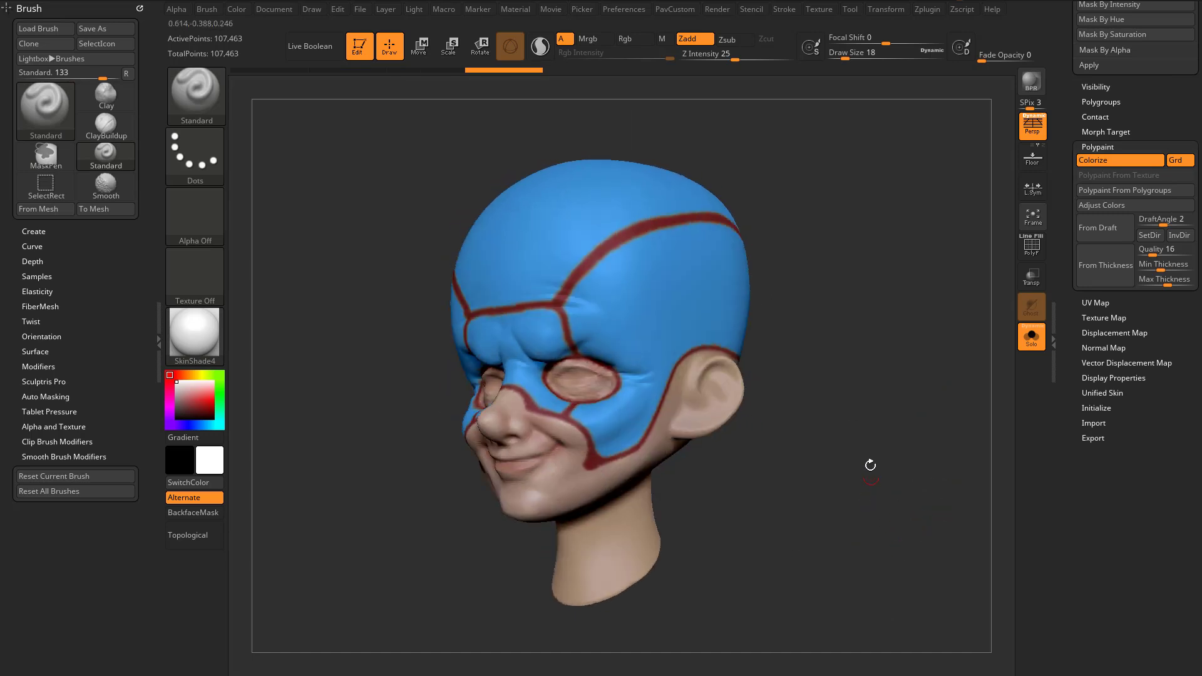
key(ctrl+z)
key(ctrl+z)
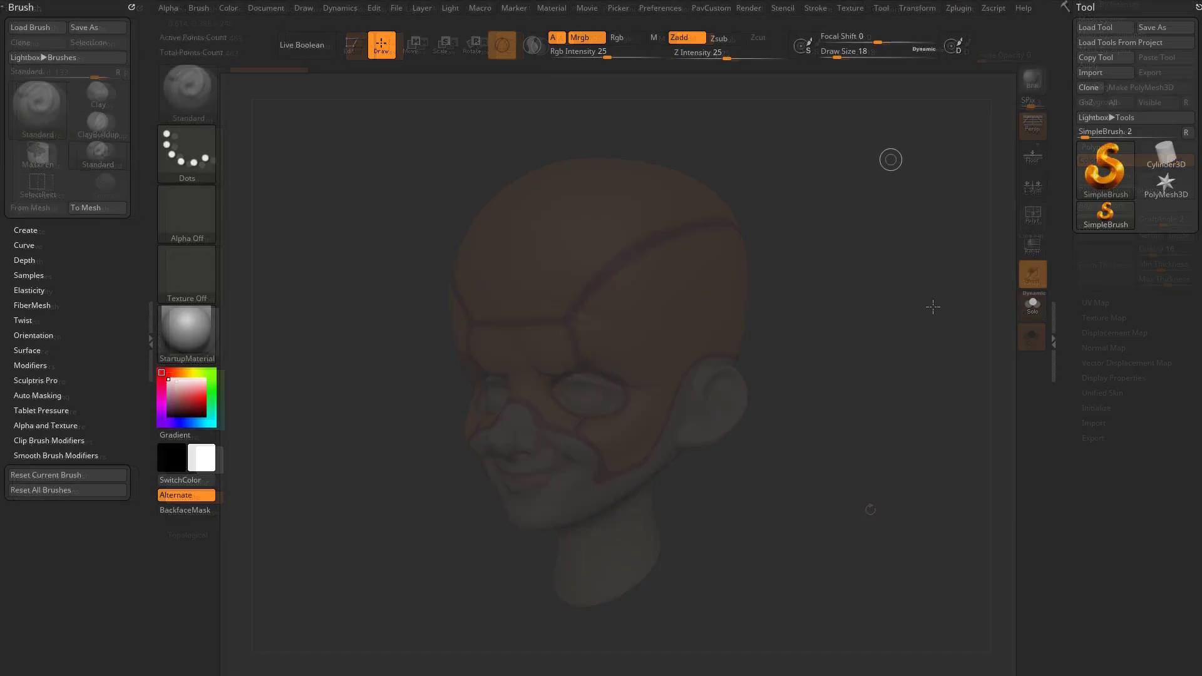
- Draw a Sphere3D on the empty canvas, make it editable and convert it to a PolyMesh3D
click(1126, 196)
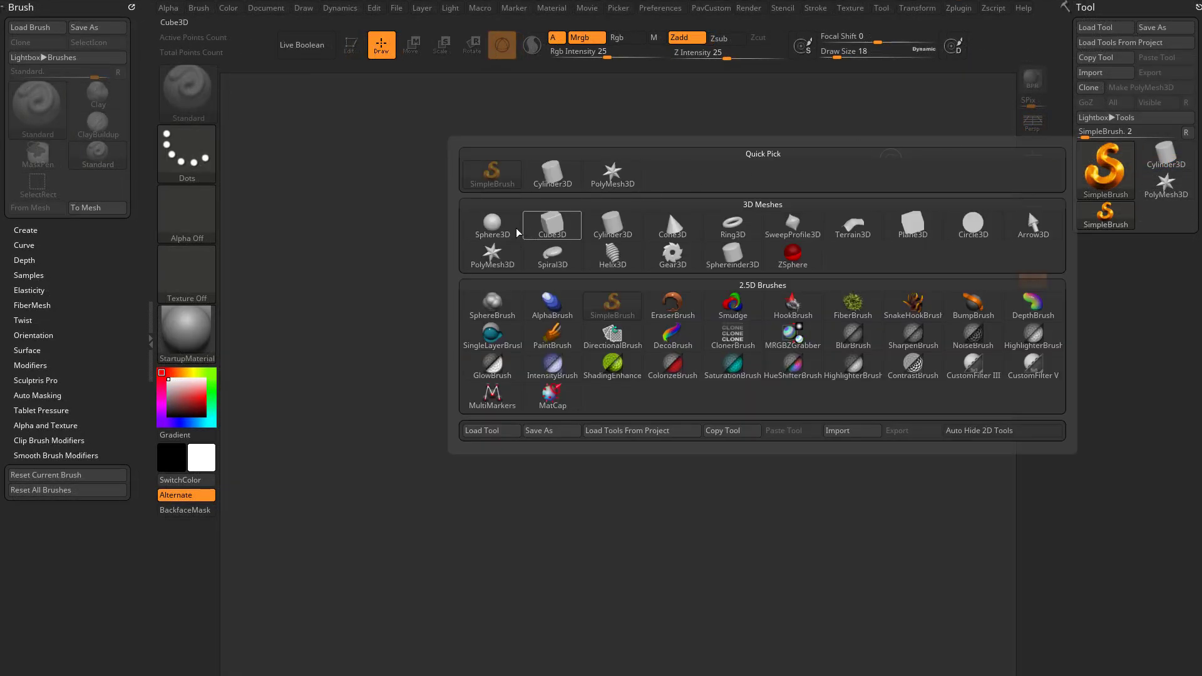
click(551, 225)
drag(536, 373, 605, 532)
click(1151, 85)
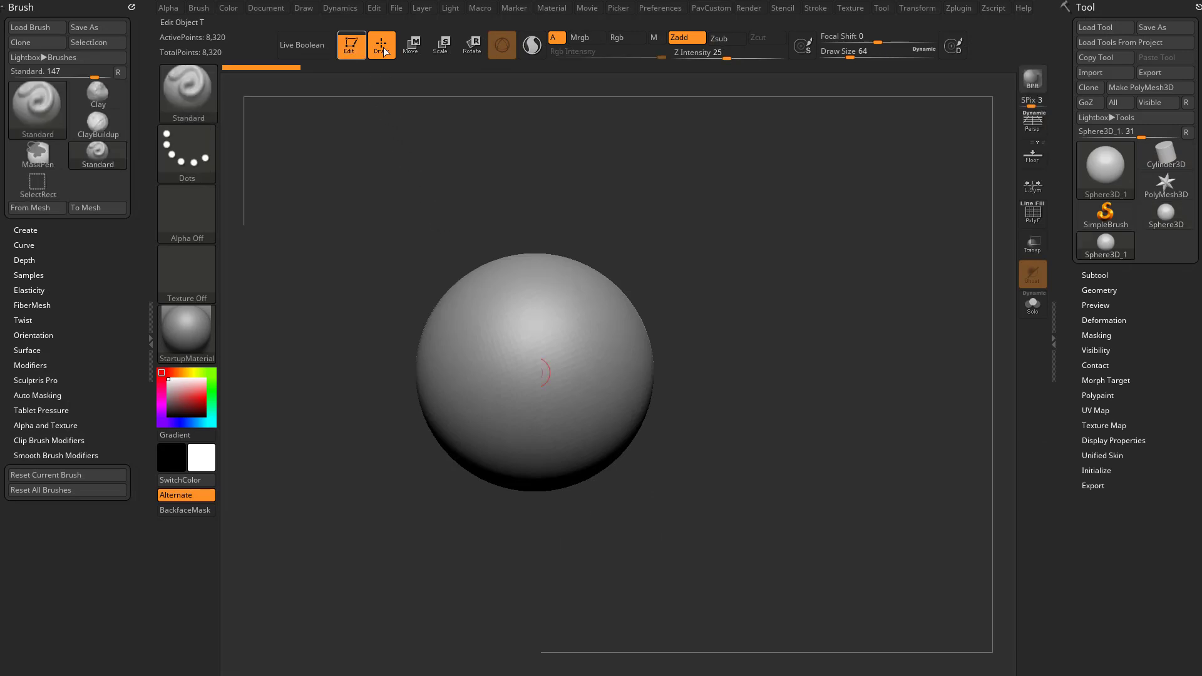
alt+drag(879, 247, 855, 242)
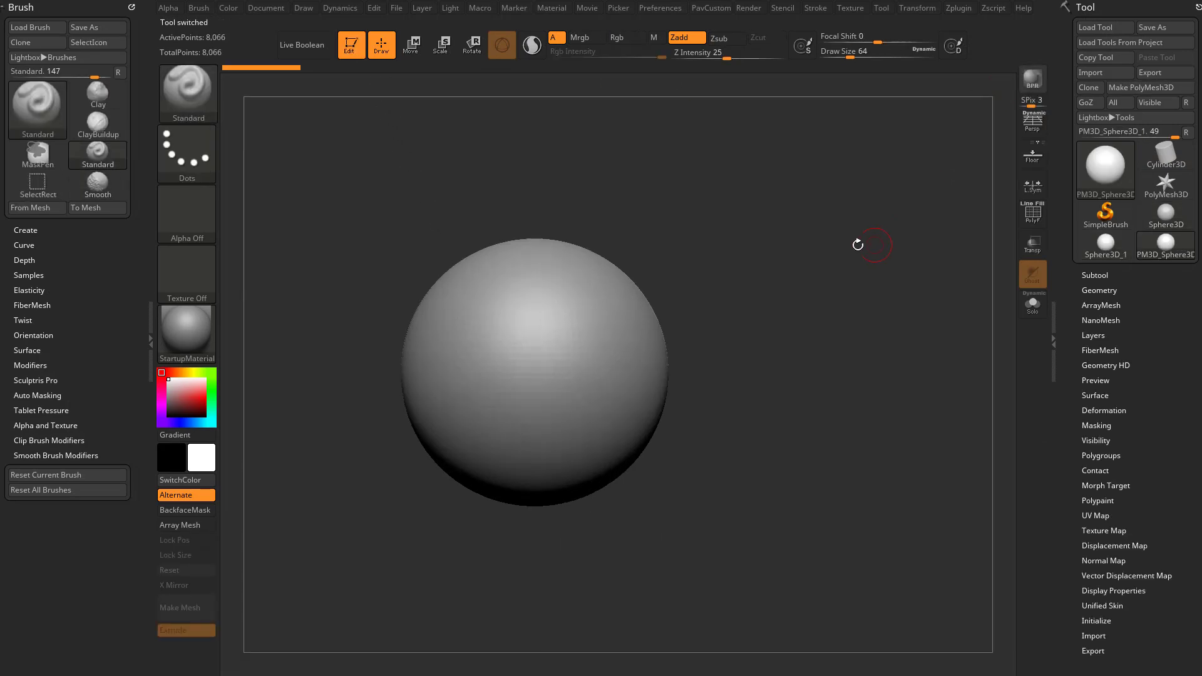
key(ctrl)
mouse_move(513, 231)
ctrl+mouse_down()
mouse_move(542, 284)
mouse_move(538, 310)
ctrl+mouse_up()
drag(776, 284, 814, 288)
- Convert the sphere to a DynaMesh at resolution 128
click(1100, 290)
key(shift)
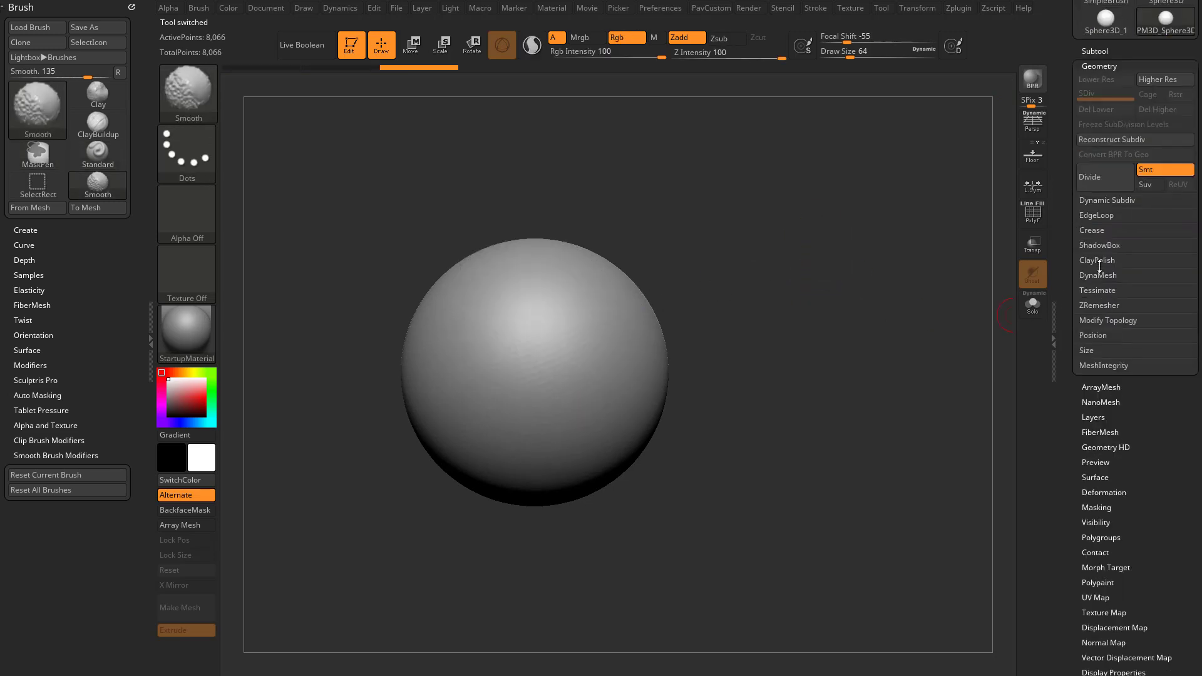
click(1100, 276)
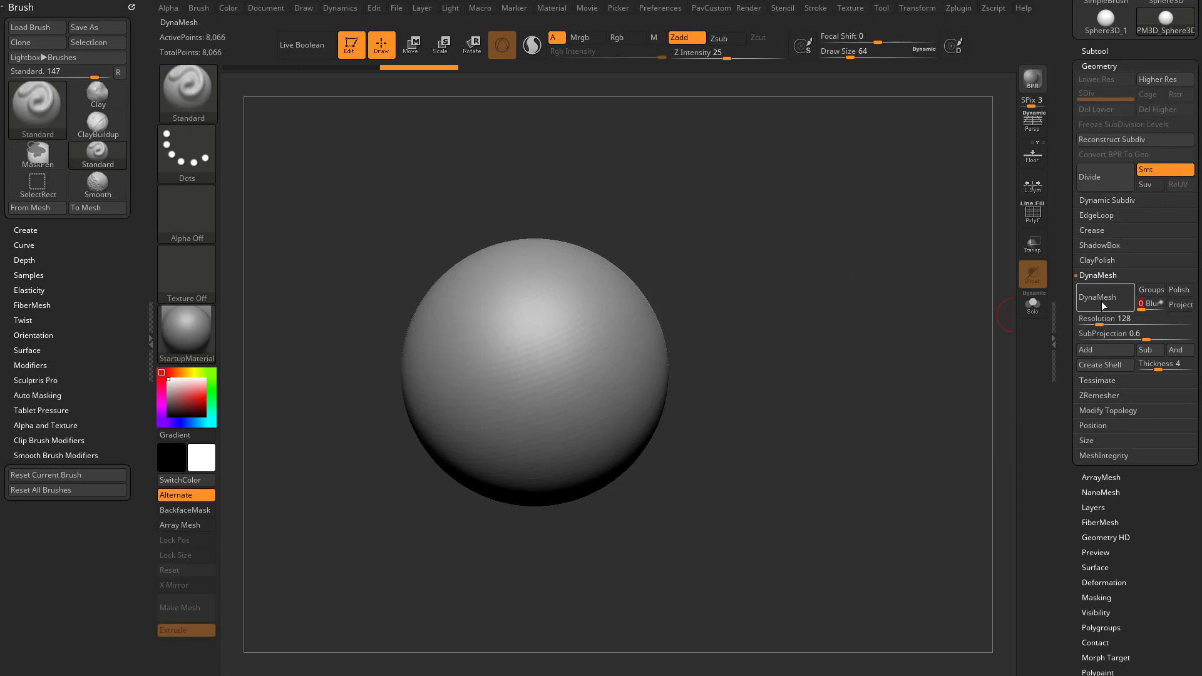
click(1104, 306)
- Mask a narrow vertical strip from the sphere's top to its middle and invert the mask
key(ctrl)
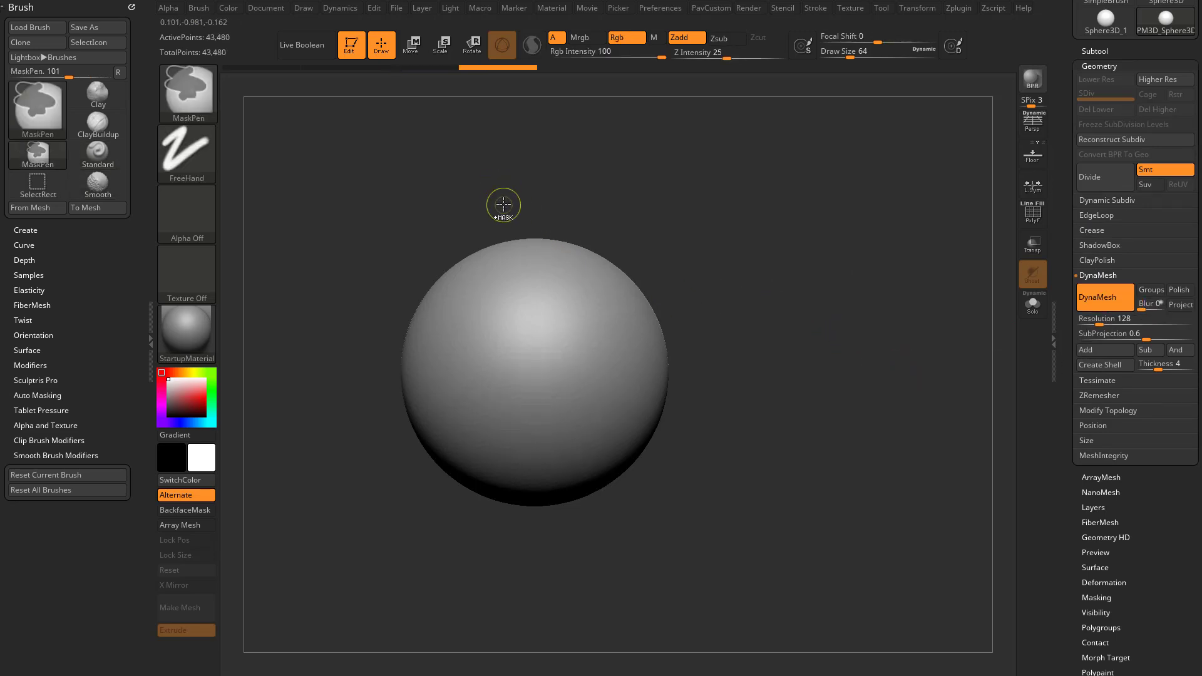
ctrl+drag(504, 196, 543, 432)
ctrl+click(719, 265)
- Move the unmasked strip down into the sphere to form a deep slot, update the DynaMesh and return to Draw mode
key(w)
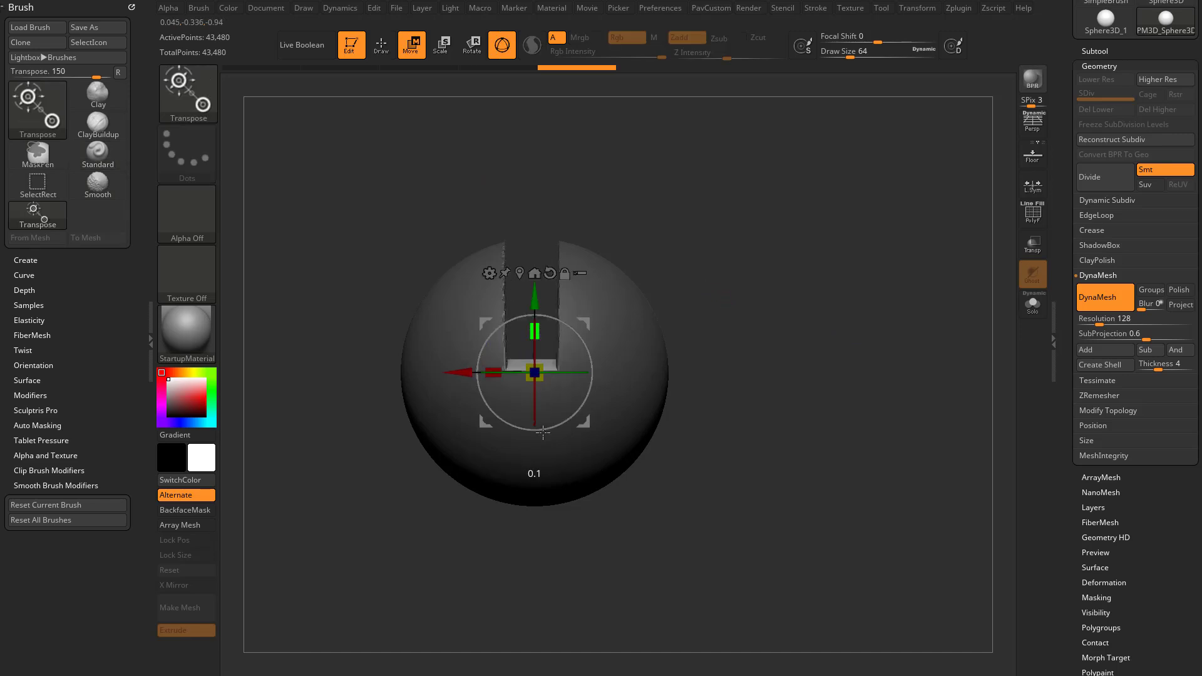
drag(538, 346, 538, 392)
mouse_move(775, 261)
mouse_down()
mouse_move(746, 322)
mouse_move(808, 329)
mouse_move(814, 306)
mouse_move(758, 332)
mouse_move(808, 295)
mouse_move(848, 306)
mouse_move(843, 269)
mouse_move(847, 282)
mouse_move(797, 294)
mouse_up()
key(q)
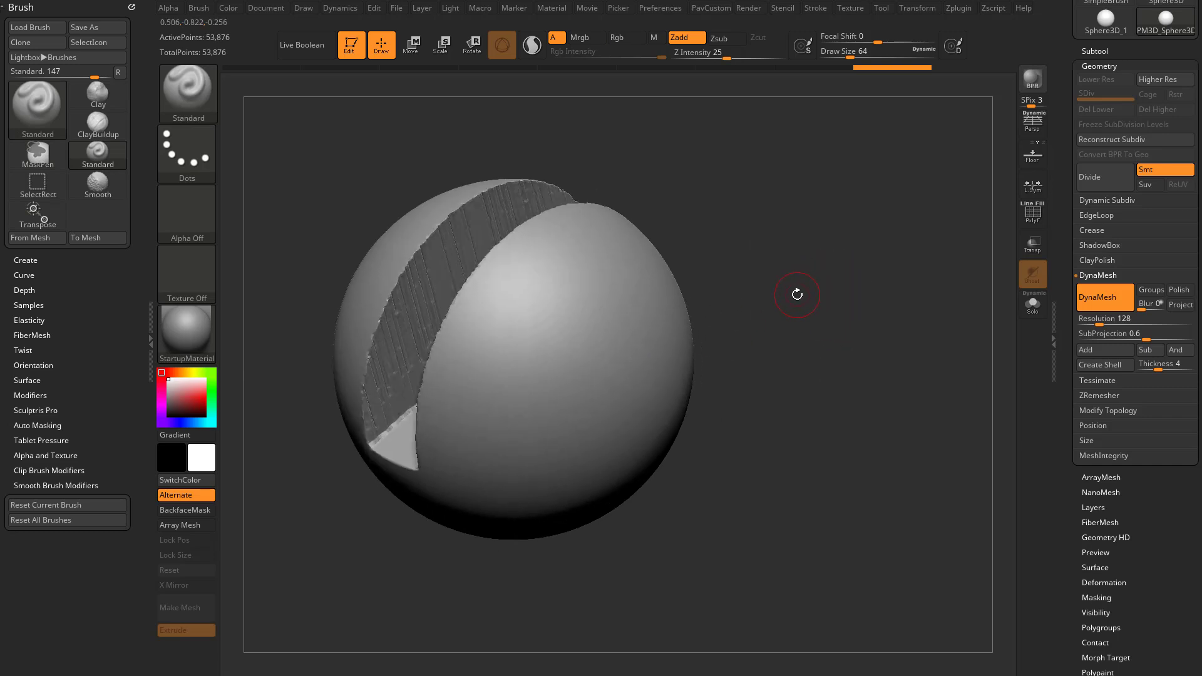
- Carve a round hollow into the sphere's side with the Clay brush at Z Intensity 100 and draw size 140, and update the DynaMesh
key(b)
key(c)
key(l)
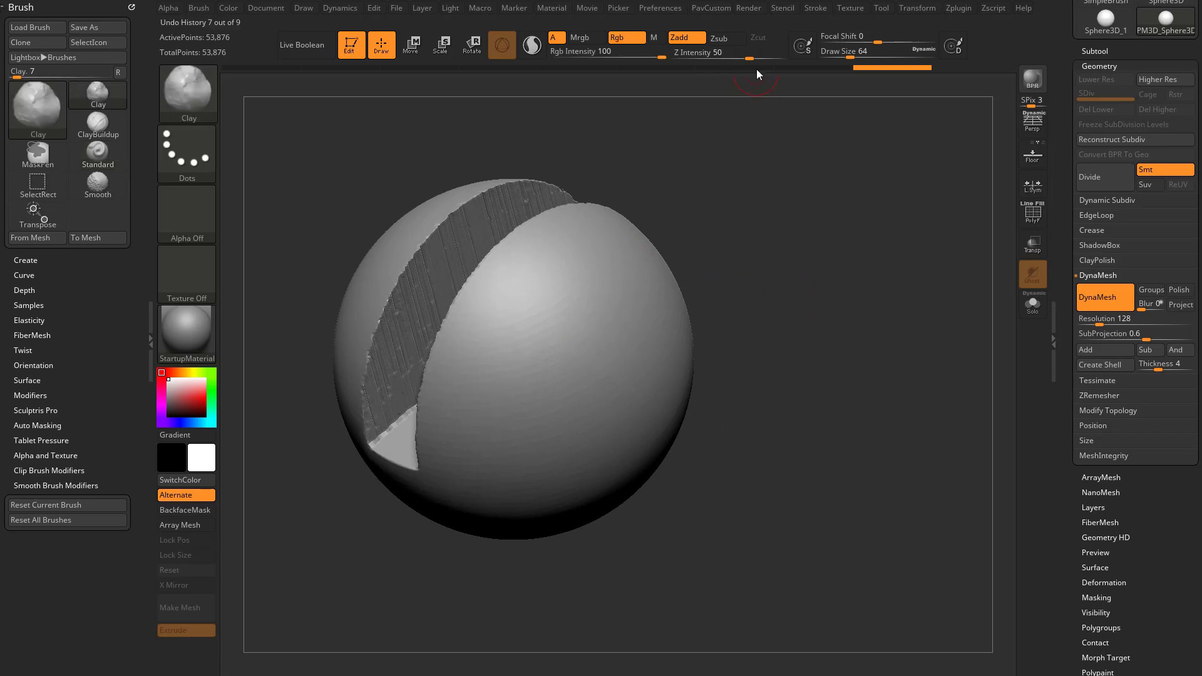
drag(752, 58, 790, 57)
alt+drag(587, 356, 583, 357)
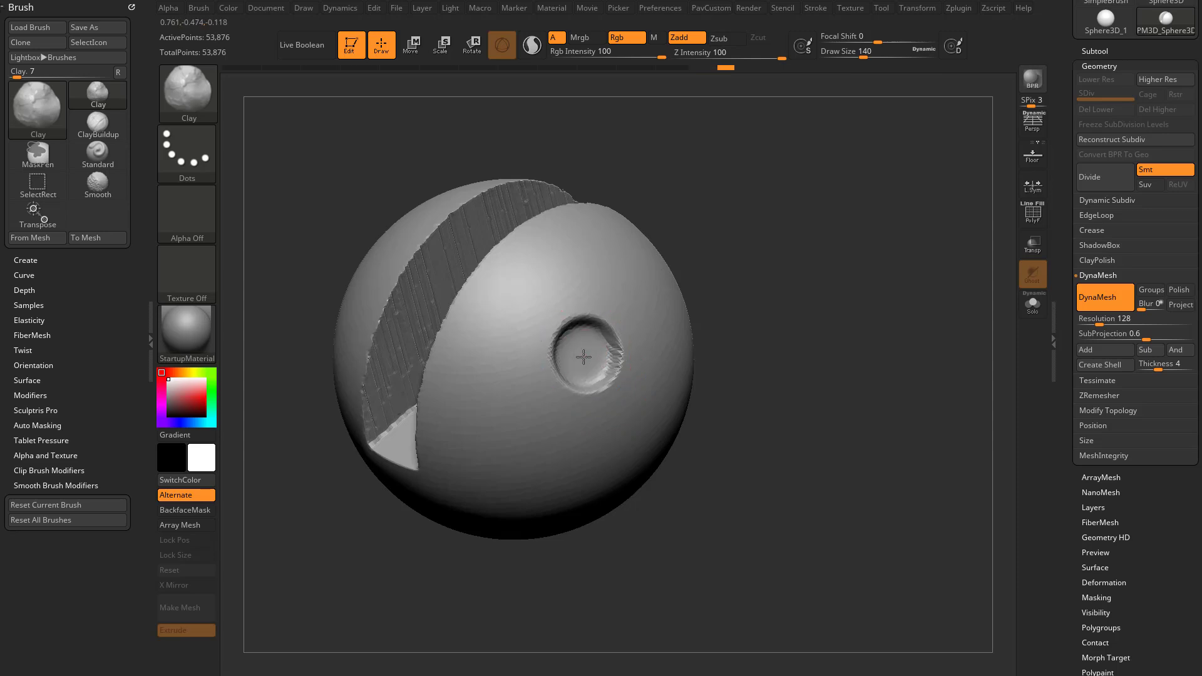
drag(756, 323, 758, 389)
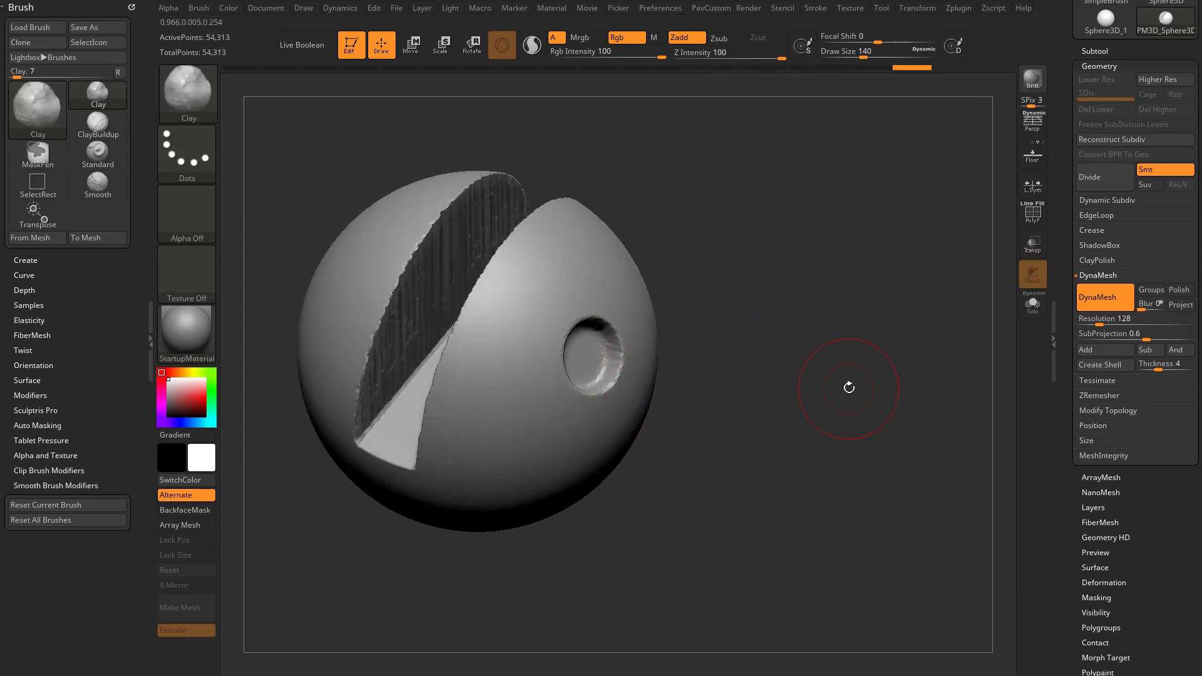
- Polish the round hollow's rim and inner walls with the hPolish brush at draw size 74
mouse_move(826, 341)
alt+mouse_down()
mouse_move(837, 311)
mouse_move(836, 327)
mouse_move(811, 289)
alt+mouse_up()
key(b)
key(h)
key(p)
key(s)
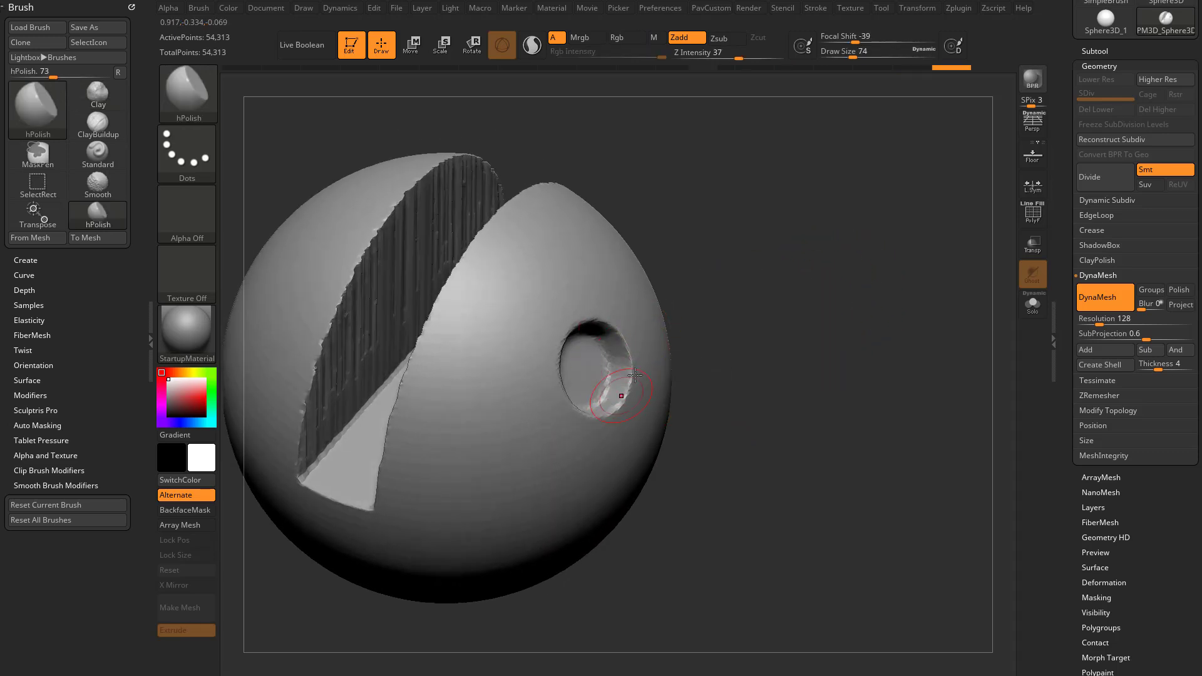
right_drag(635, 374, 596, 341)
drag(731, 311, 658, 299)
drag(595, 319, 606, 363)
mouse_move(751, 256)
mouse_down()
mouse_move(674, 260)
mouse_move(617, 295)
mouse_up()
drag(523, 375, 519, 329)
drag(350, 307, 407, 366)
right_drag(531, 375, 533, 424)
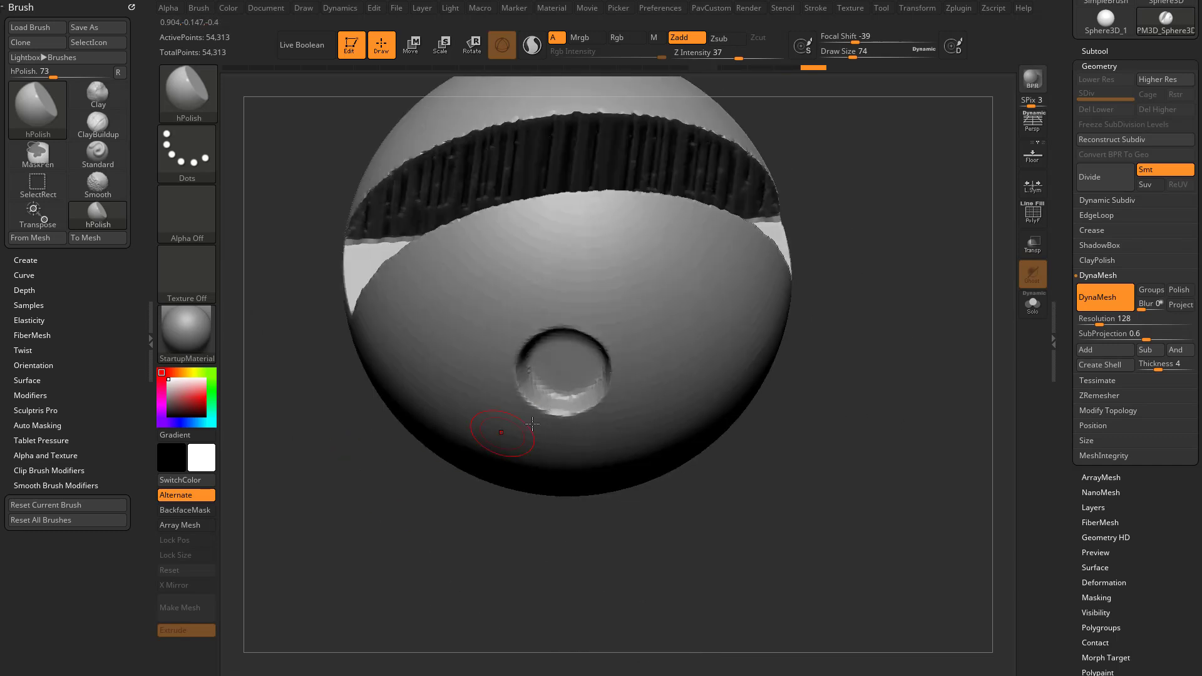
mouse_move(451, 495)
right_down()
mouse_move(550, 399)
mouse_move(596, 379)
right_up()
mouse_move(614, 323)
right_down()
mouse_move(631, 337)
mouse_move(770, 325)
mouse_move(768, 266)
mouse_move(761, 289)
right_up()
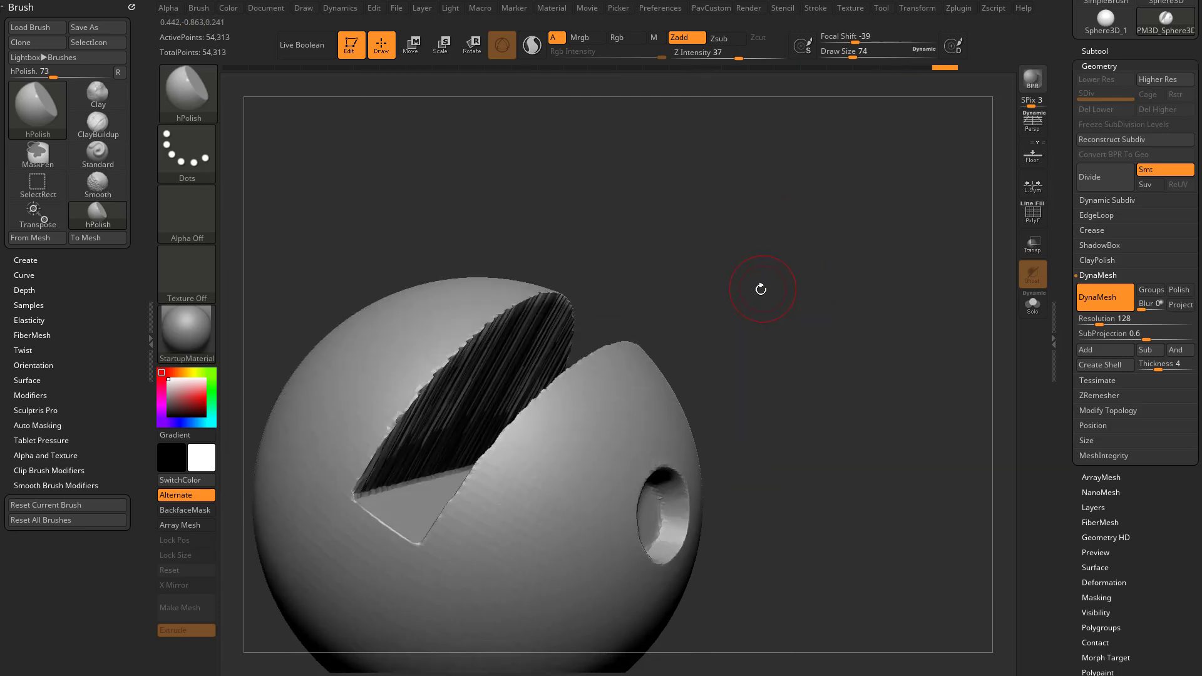
- Smooth the ridged walls of the deep slot with hPolish at draw size 192 and update the DynaMesh
key(b)
key(h)
key(p)
right_drag(770, 179, 817, 254)
right_drag(582, 332, 579, 338)
key(s)
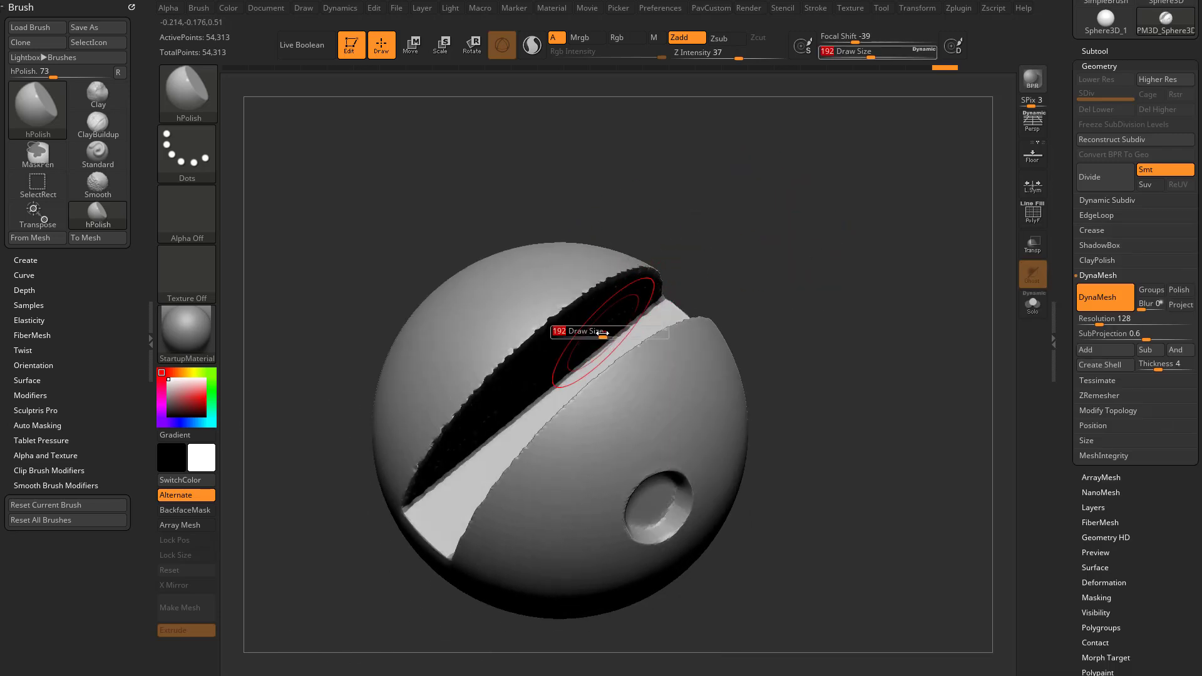
drag(579, 338, 520, 374)
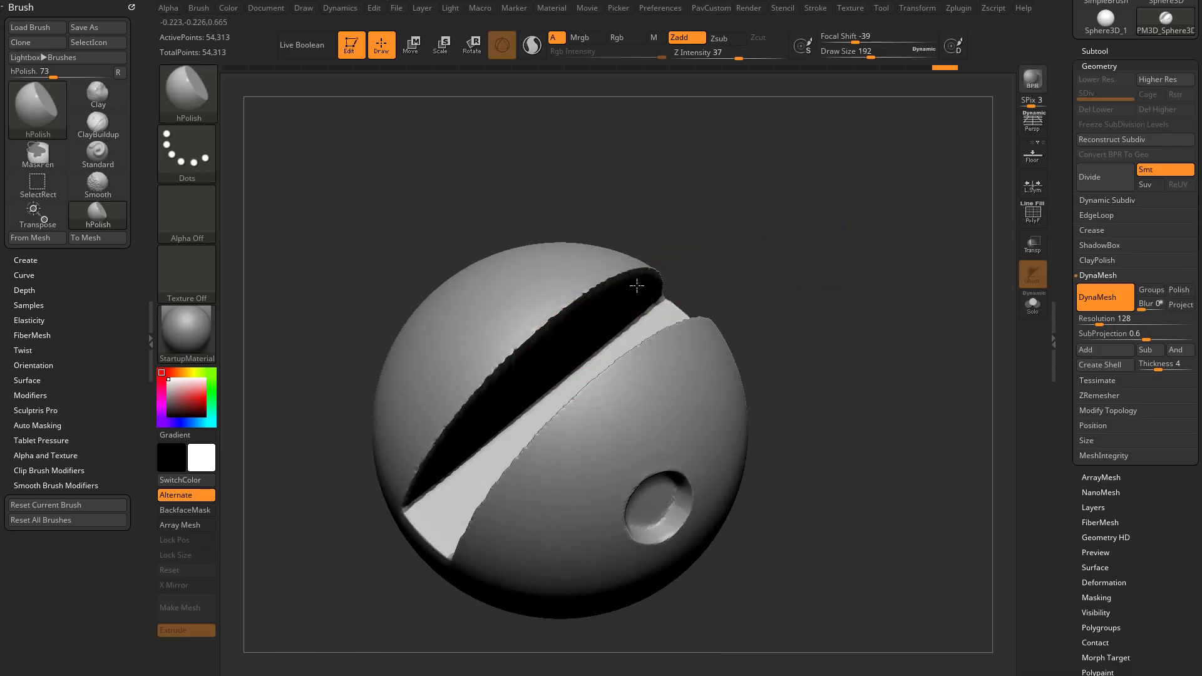
right_drag(783, 263, 683, 374)
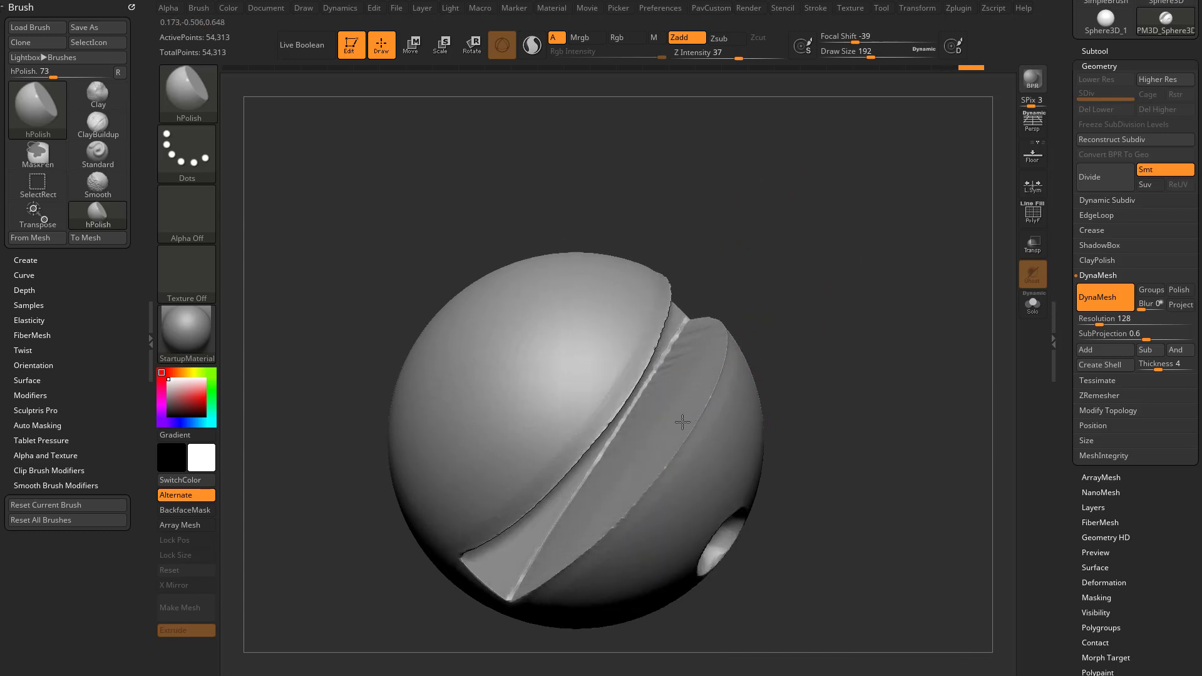
mouse_move(907, 432)
right_down()
mouse_move(918, 373)
mouse_move(855, 397)
mouse_move(900, 343)
right_up()
- Set the draw size to 49, paint test masks around the hollow's rim and inside it, and clear them
key(s)
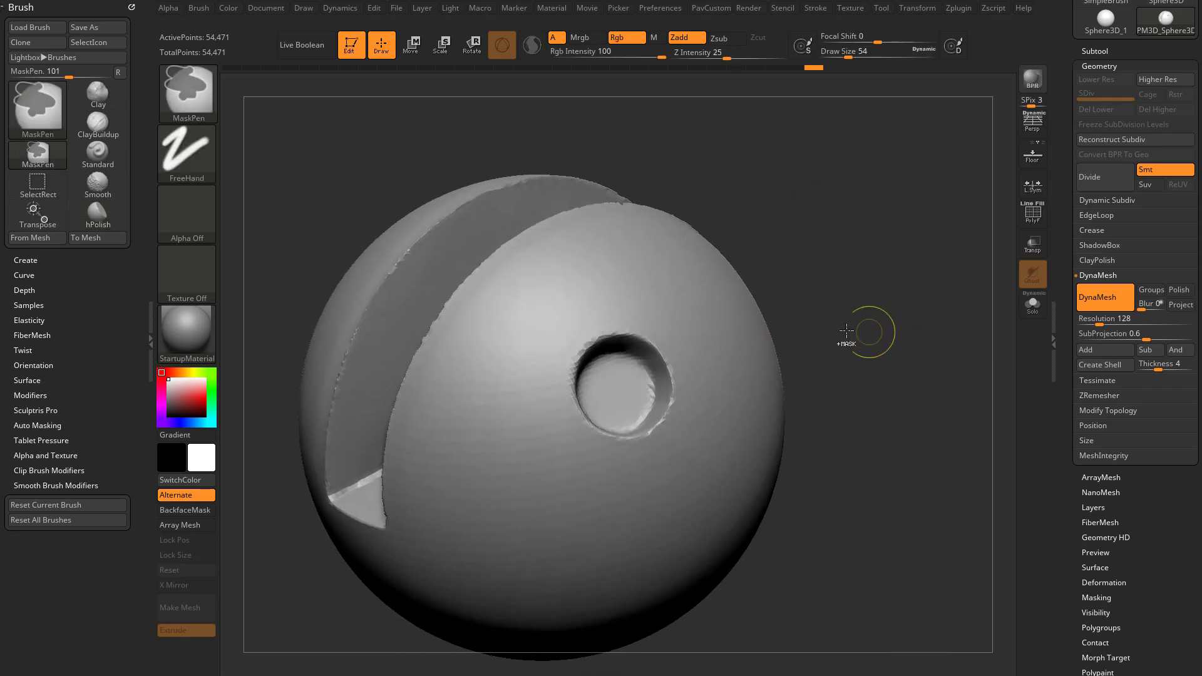
key(s)
click(694, 361)
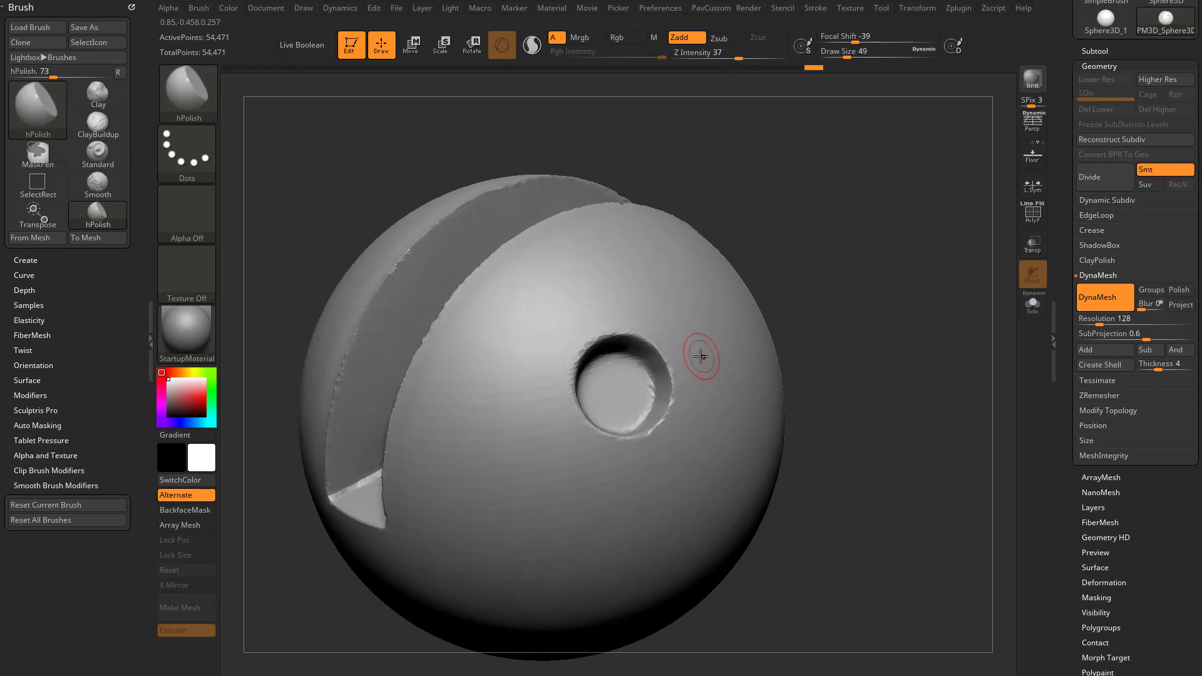
ctrl+drag(667, 364, 663, 418)
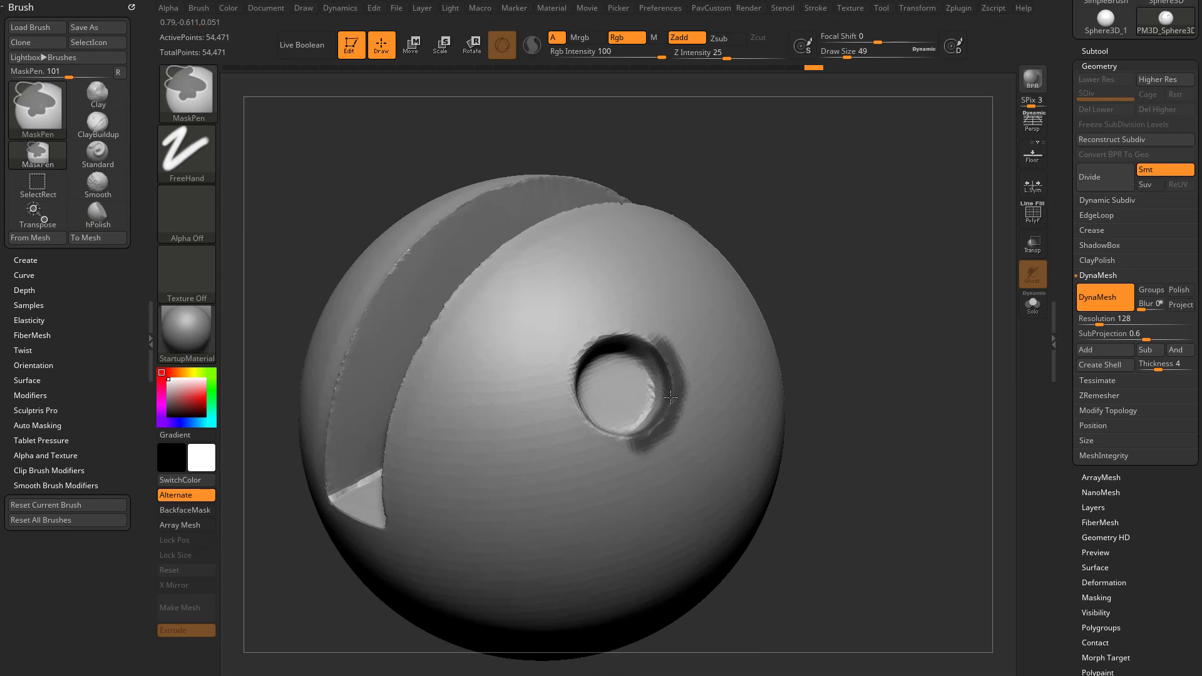
ctrl+drag(635, 345, 593, 350)
right_drag(824, 311, 829, 307)
ctrl+drag(805, 401, 813, 415)
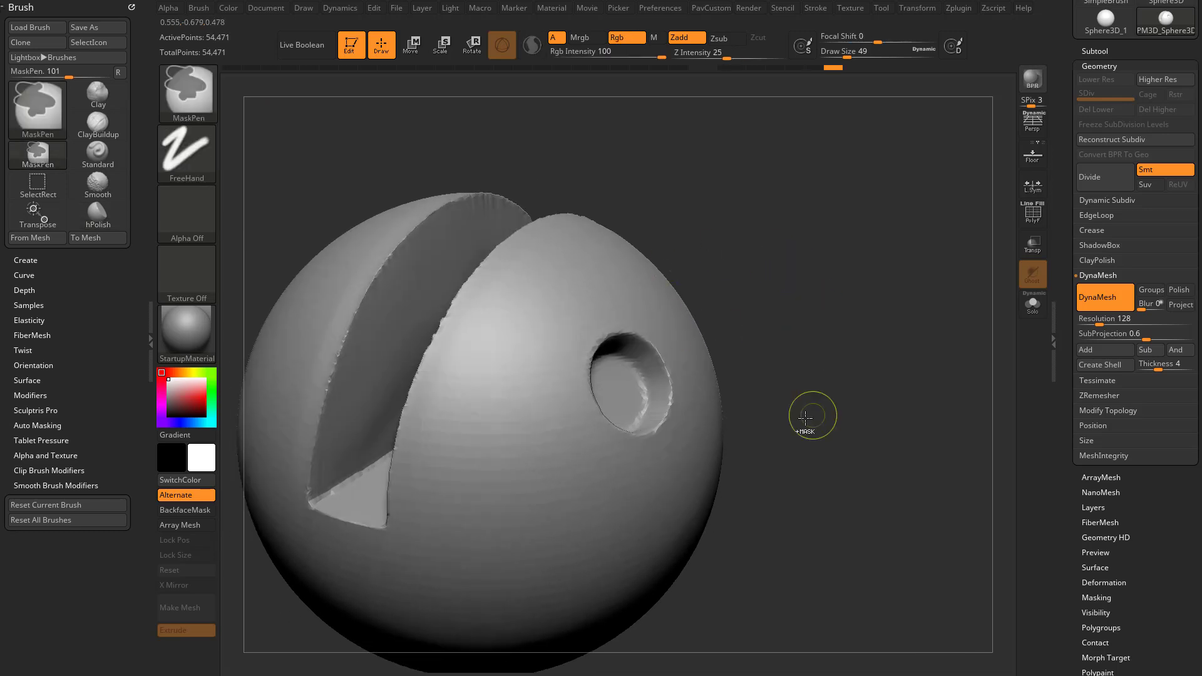
ctrl+drag(638, 379, 638, 395)
- Paint a test mask along the slot's edge and onto its inner wall, and clear it
drag(738, 322, 792, 357)
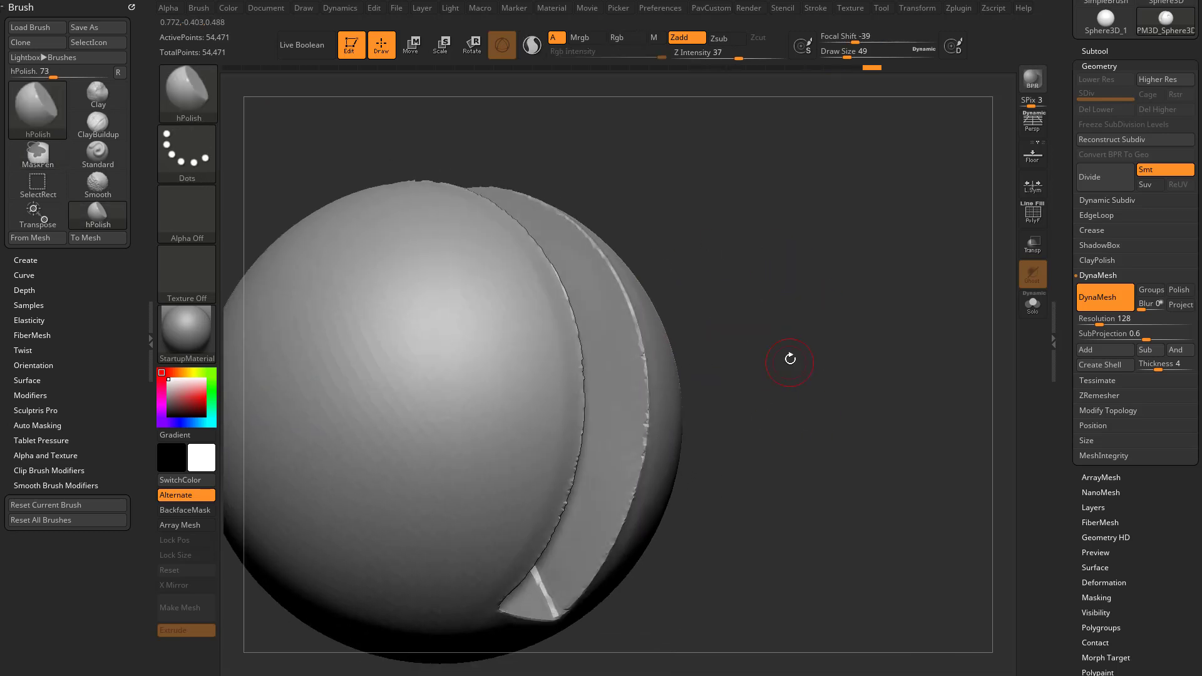
mouse_move(627, 368)
ctrl+mouse_down()
mouse_move(633, 310)
mouse_move(633, 455)
ctrl+mouse_up()
drag(713, 390, 649, 401)
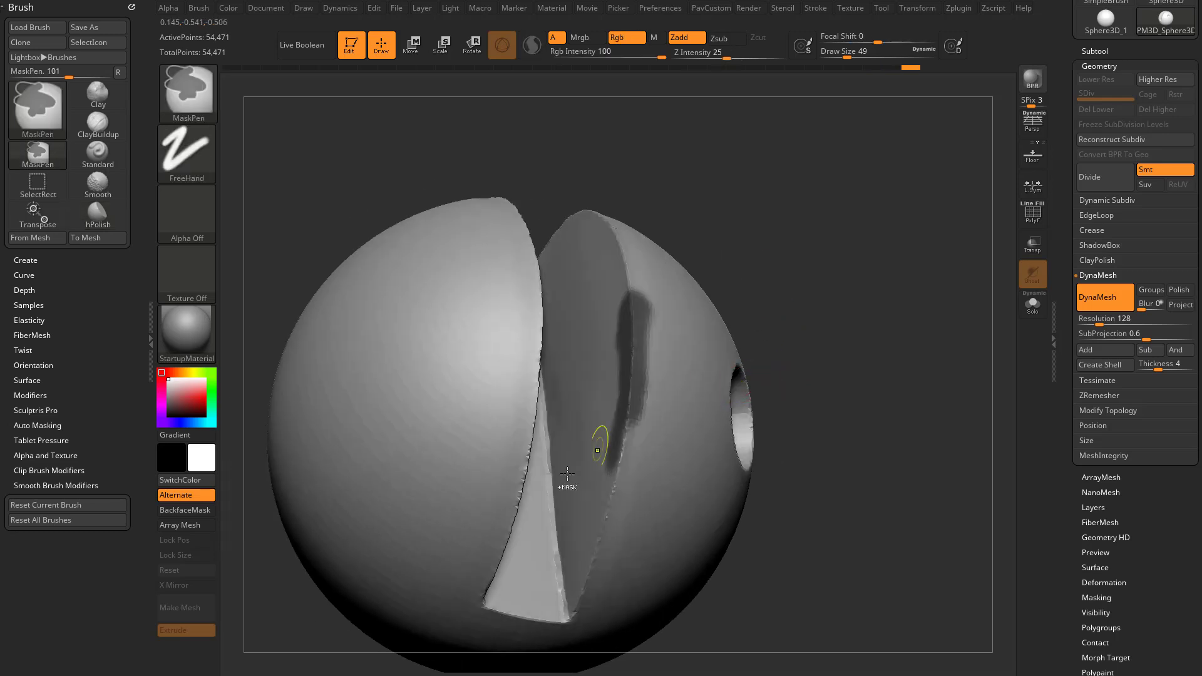
ctrl+drag(547, 446, 553, 528)
ctrl+drag(877, 344, 907, 379)
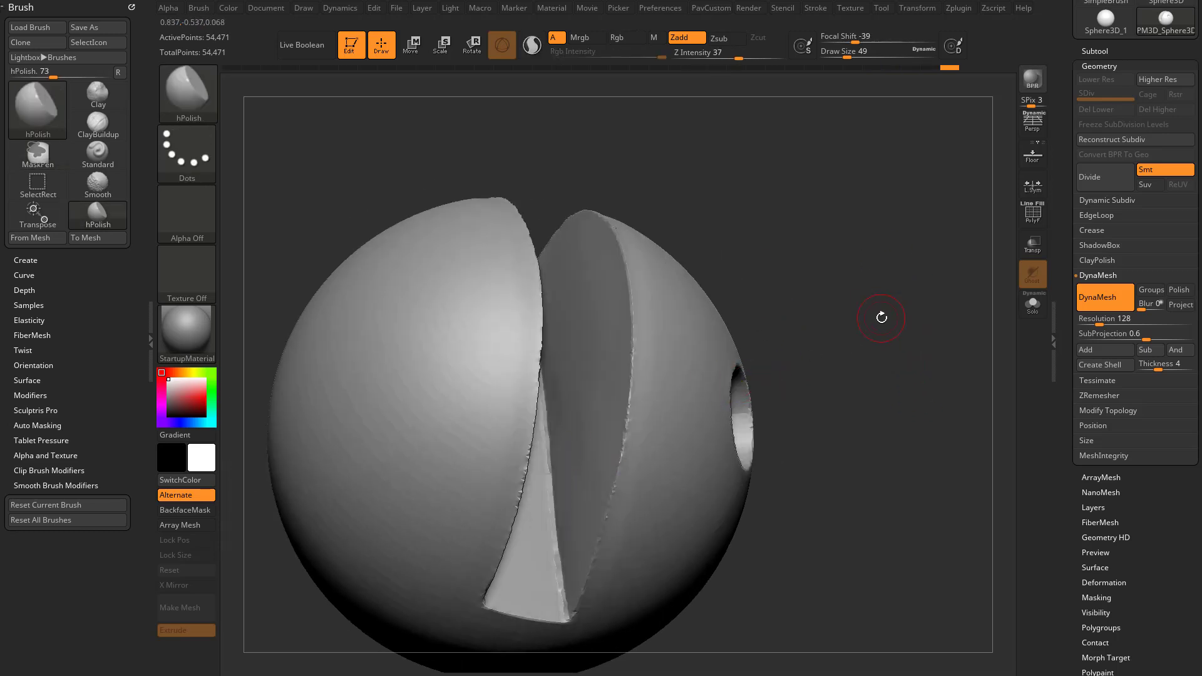
- Enable BackfaceMask in the MaskPen's auto masking settings and mask the upper part of the slot's inner wall
drag(872, 338, 871, 316)
key(ctrl)
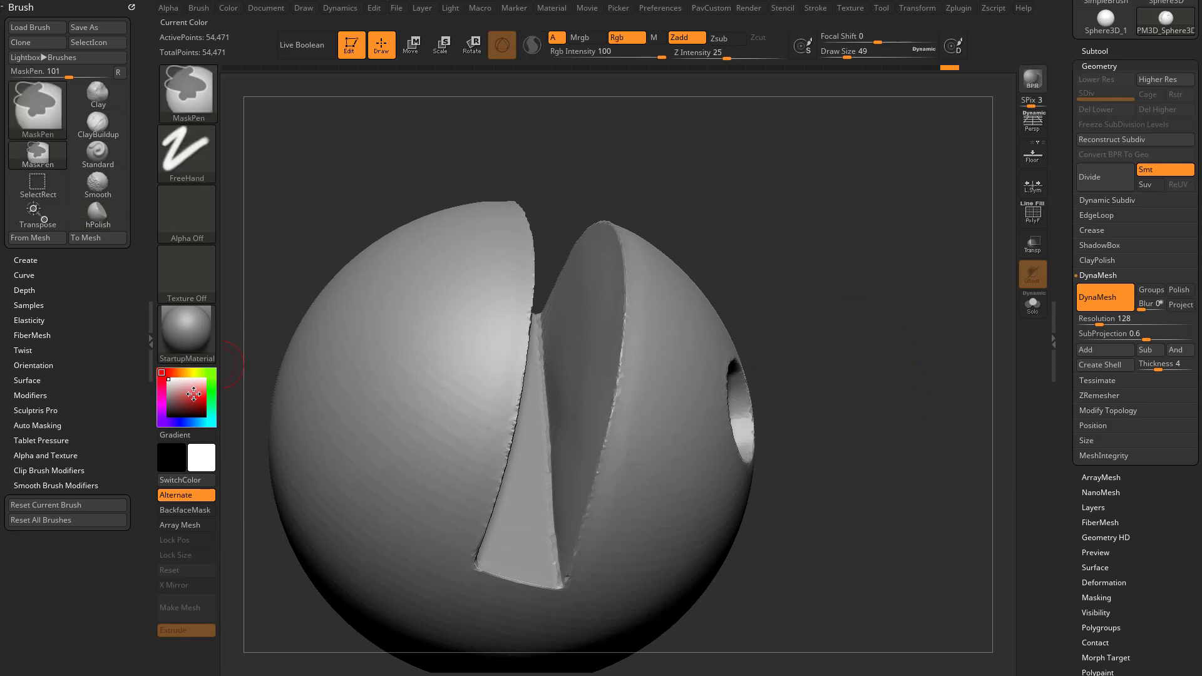
click(37, 426)
ctrl+drag(91, 385, 91, 266)
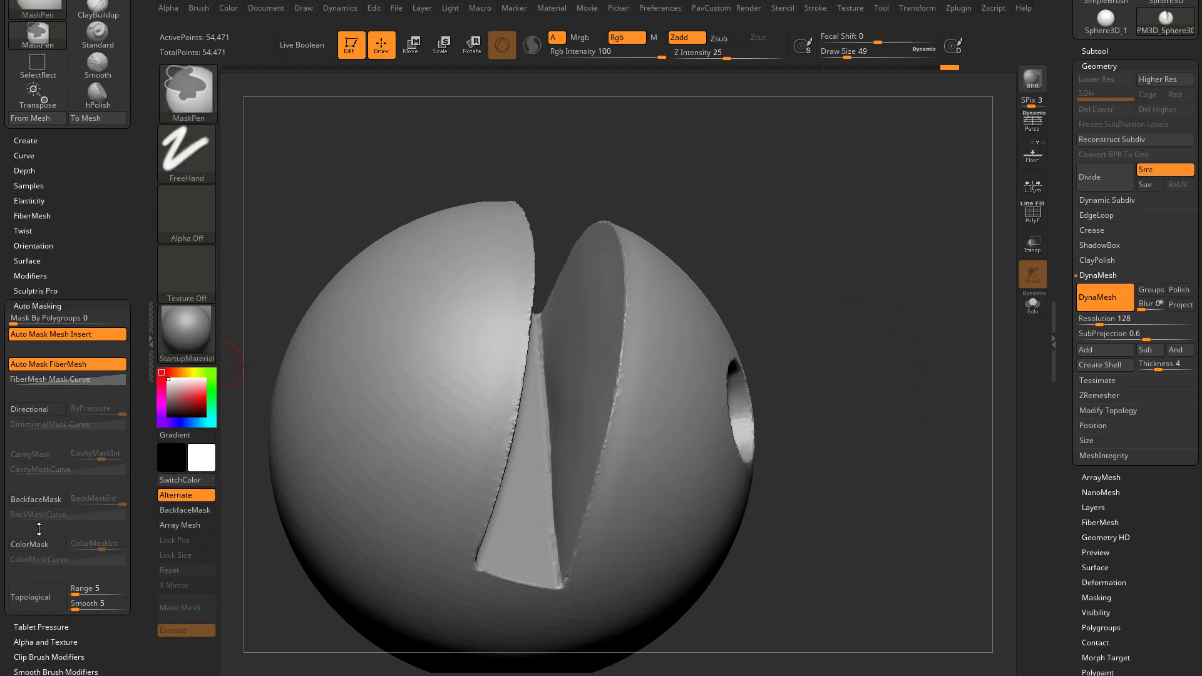
ctrl+click(50, 501)
key(ctrl)
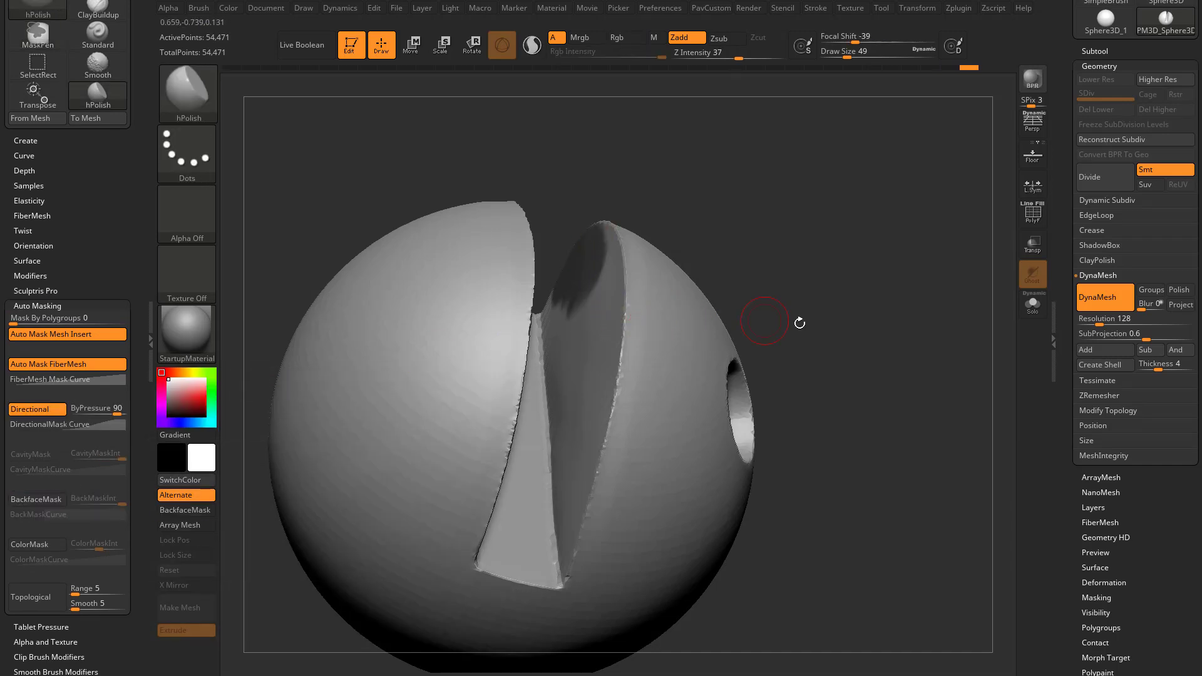
- Undo the slot wall mask, try masking over the slot's upper edge, and clear the result
mouse_move(859, 280)
mouse_down()
mouse_move(867, 235)
mouse_move(905, 307)
mouse_move(866, 352)
mouse_move(882, 323)
mouse_move(817, 333)
mouse_move(813, 196)
mouse_up()
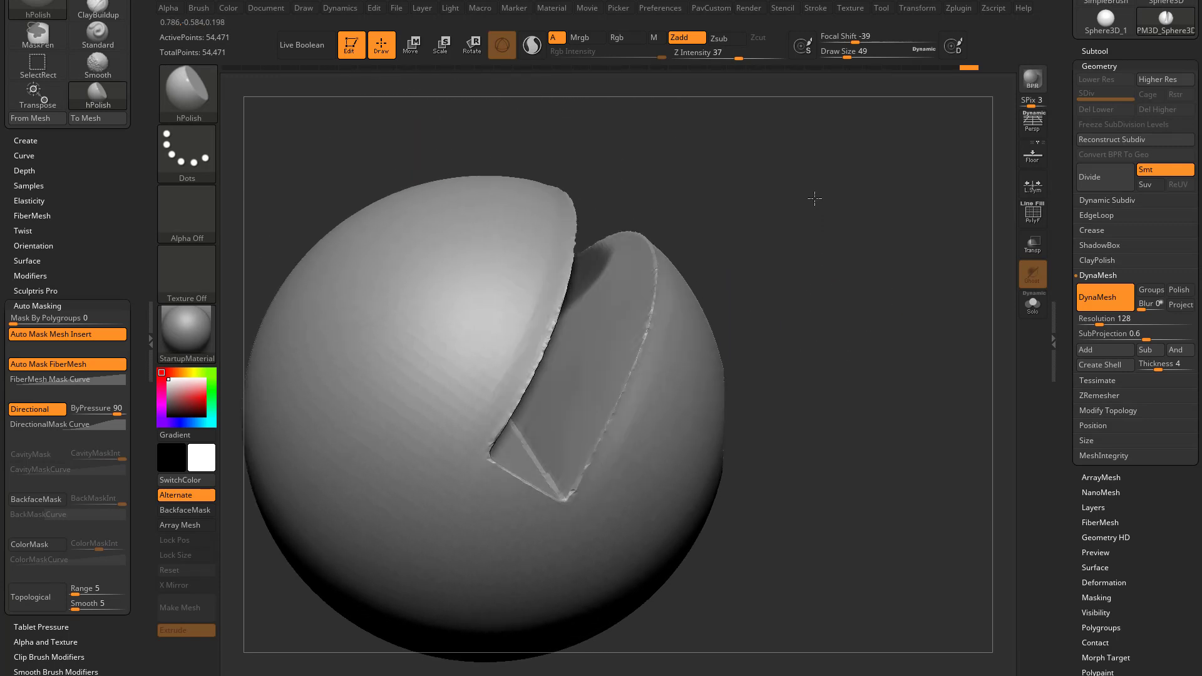
key(ctrl)
key(ctrl+z)
drag(748, 266, 767, 216)
mouse_move(653, 228)
ctrl+mouse_down()
mouse_move(783, 213)
mouse_move(870, 228)
mouse_move(778, 140)
mouse_move(707, 174)
ctrl+mouse_up()
mouse_move(617, 251)
ctrl+mouse_down()
mouse_move(640, 236)
mouse_move(735, 281)
ctrl+mouse_up()
drag(924, 314, 939, 236)
key(ctrl)
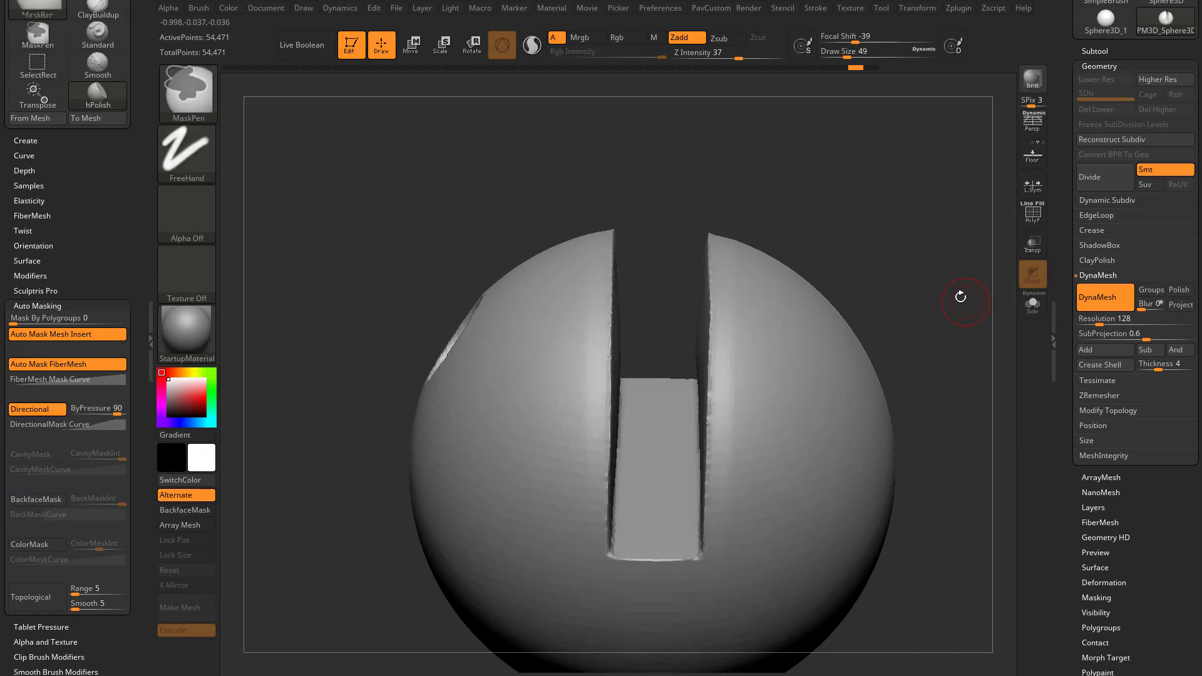
- Enable Depth Mask for the MaskPen brush and lower its OuterDepth almost to 0
mouse_move(958, 295)
mouse_down()
mouse_move(945, 271)
mouse_move(881, 295)
mouse_move(867, 244)
mouse_up()
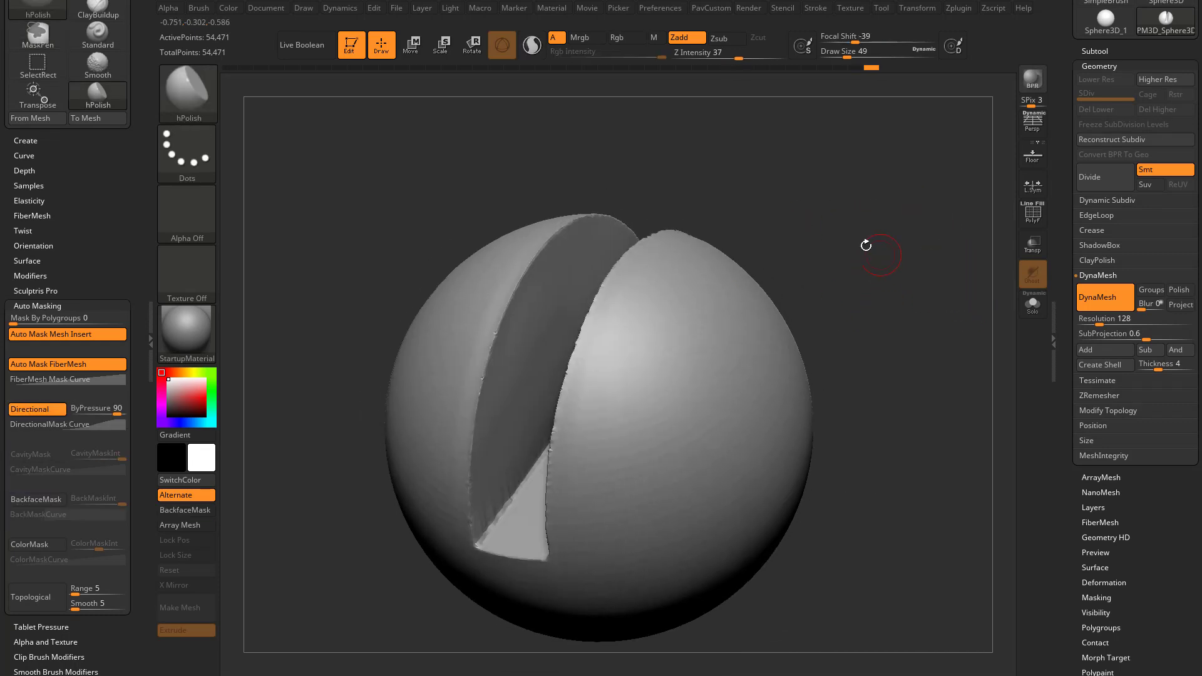
key(ctrl)
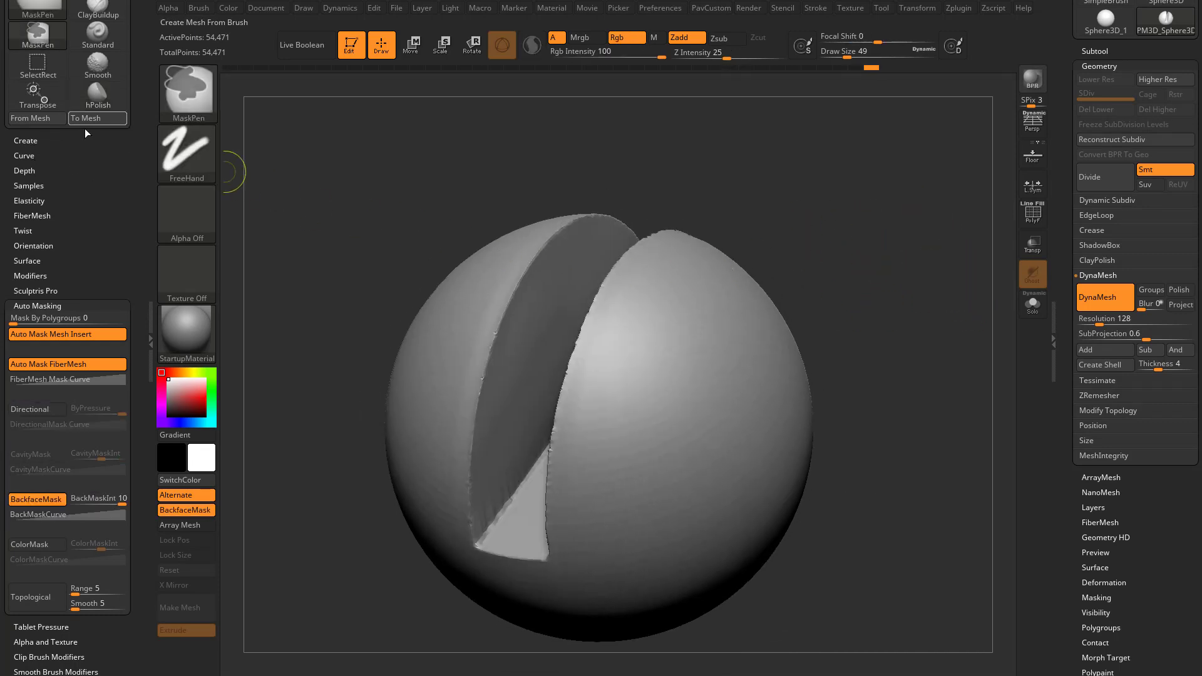
key(ctrl)
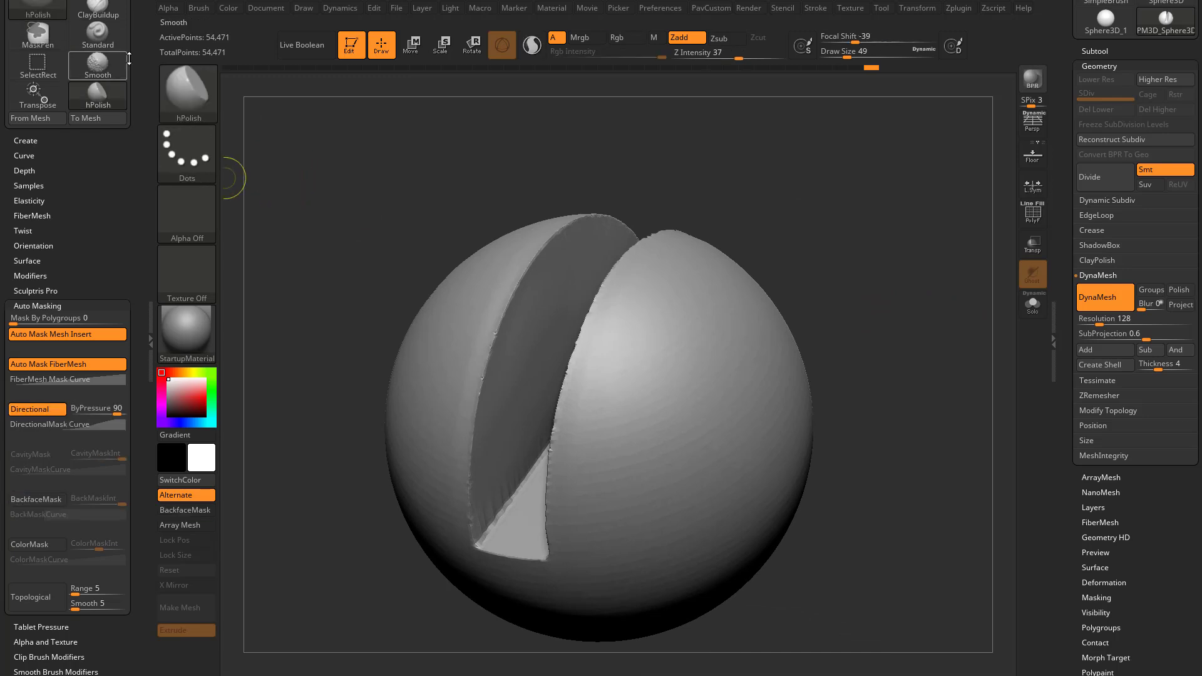
drag(152, 119, 152, 239)
scroll(122, 291, down, 3)
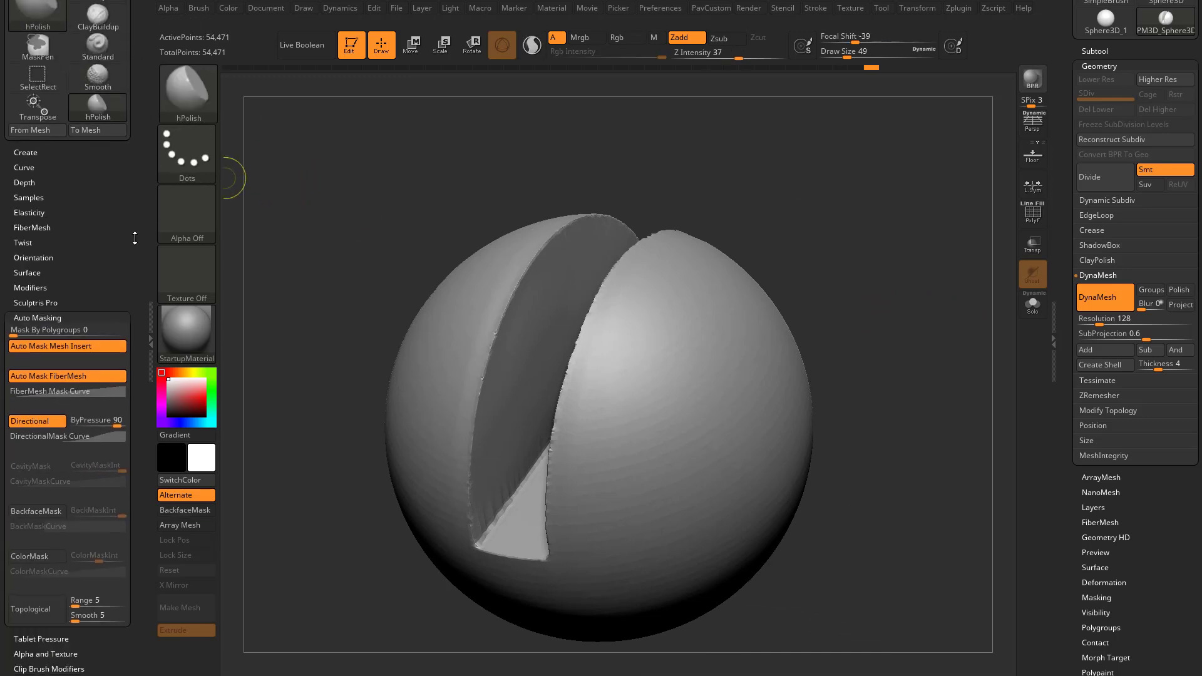
key(ctrl)
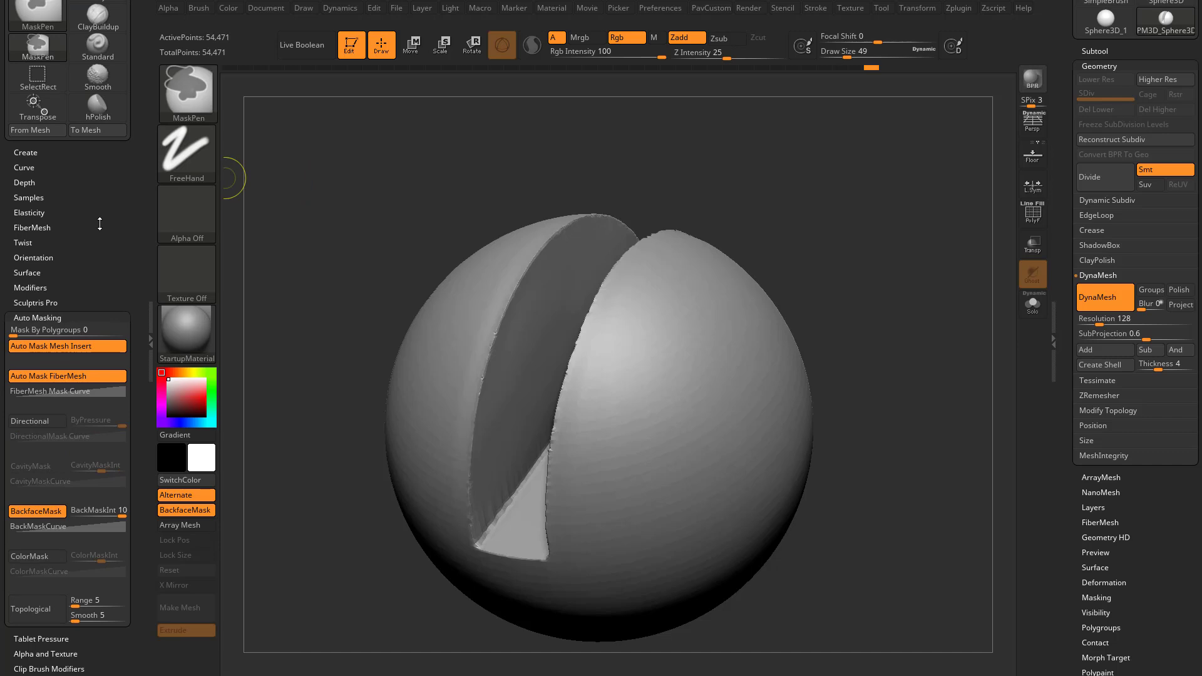
click(34, 183)
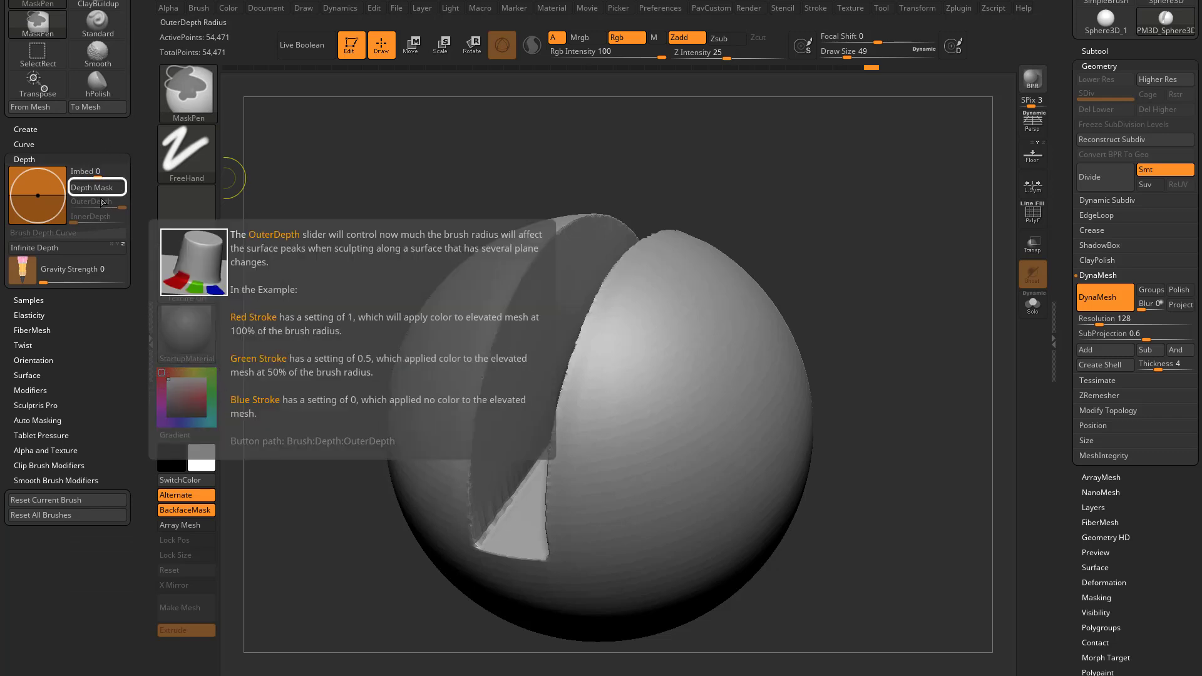
click(95, 187)
mouse_move(38, 175)
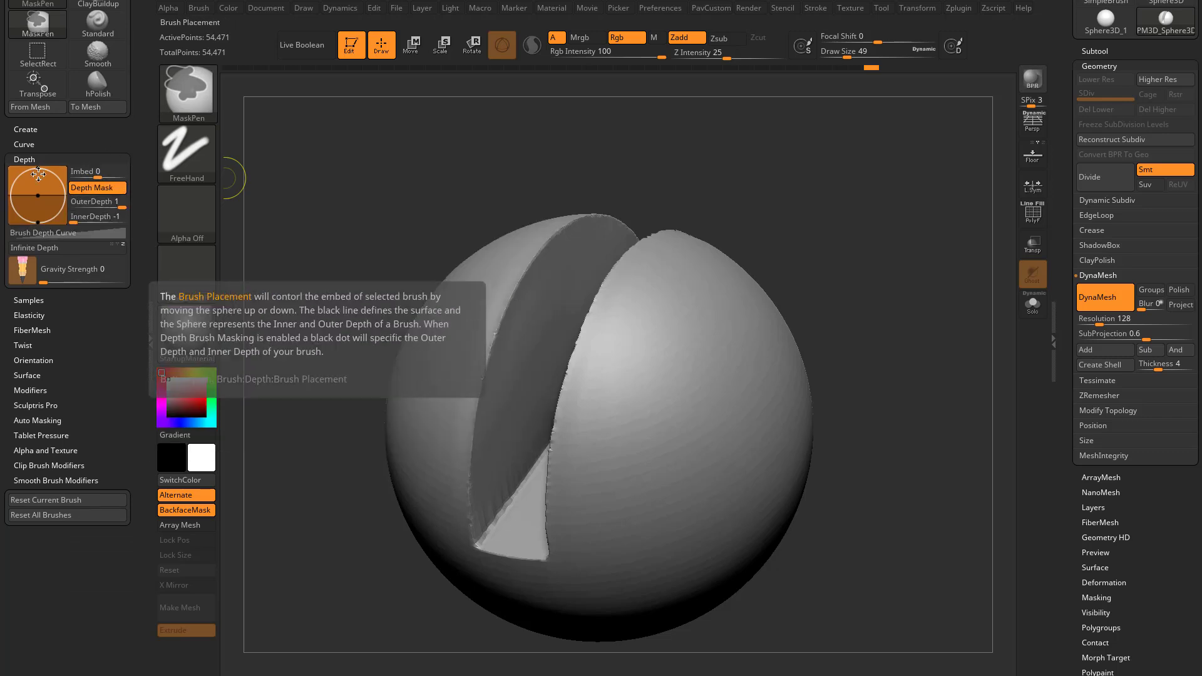
drag(38, 168, 37, 178)
- Paint a test mask across the floor and wall at the slot's lower end, and undo it
drag(794, 226, 798, 244)
mouse_move(537, 484)
ctrl+mouse_down()
mouse_move(495, 537)
mouse_move(499, 485)
ctrl+mouse_up()
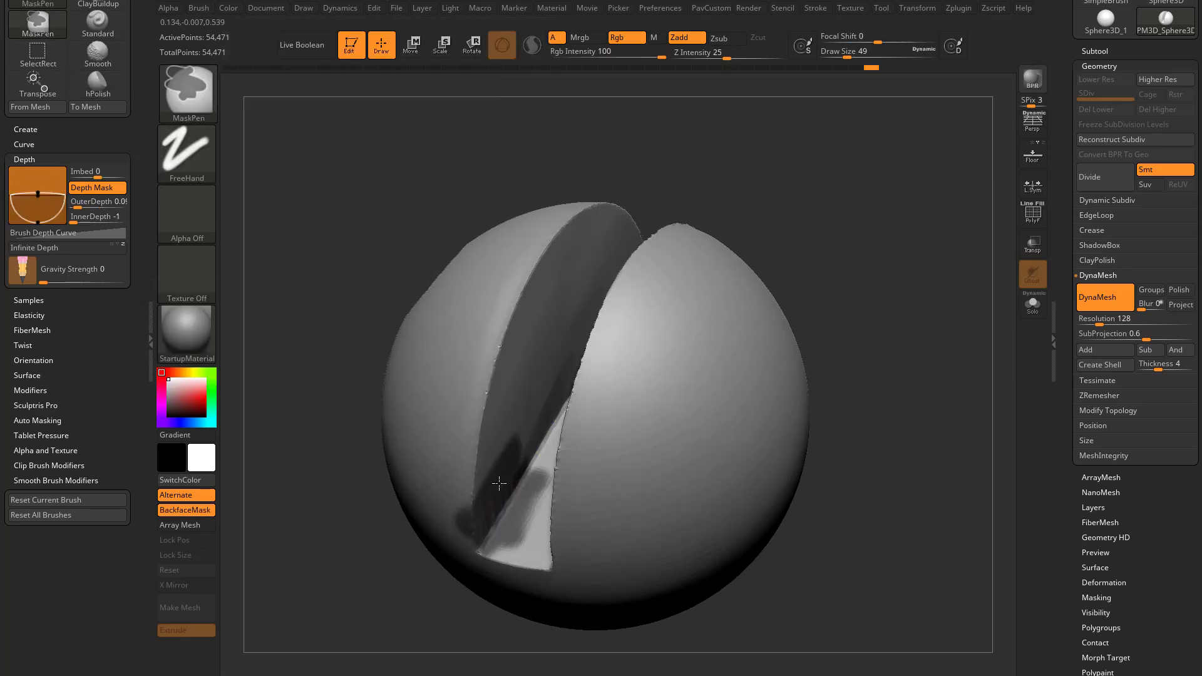
key(ctrl+z)
- Paint test masks along the slot's outer edge and at its lower end, and undo them
mouse_move(470, 352)
ctrl+mouse_down()
mouse_move(494, 307)
mouse_move(470, 401)
mouse_move(479, 387)
ctrl+mouse_up()
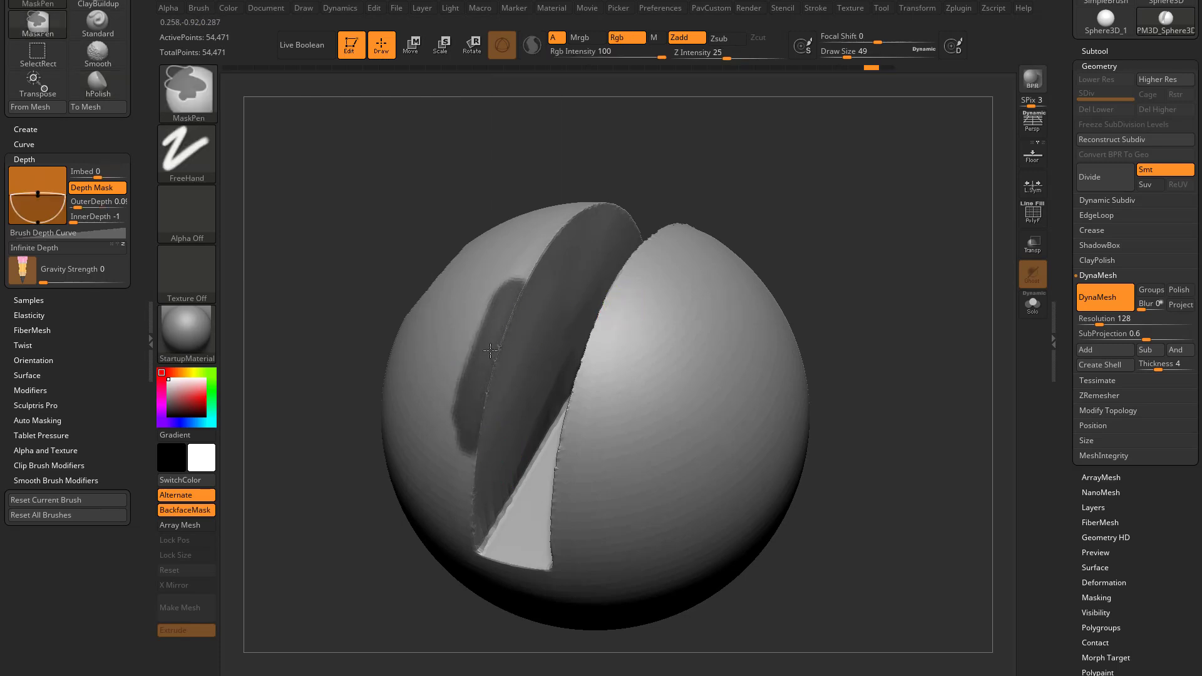
ctrl+drag(495, 319, 488, 339)
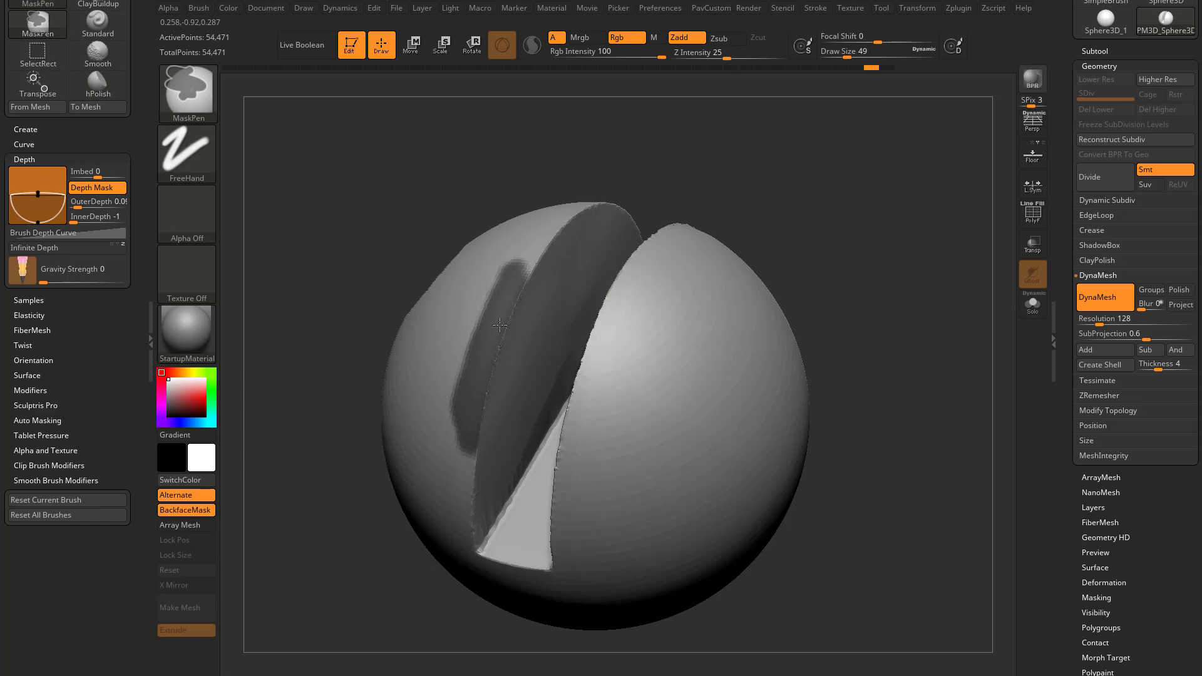
ctrl+drag(463, 466, 467, 452)
mouse_move(833, 241)
mouse_down()
mouse_move(794, 190)
mouse_move(708, 297)
mouse_up()
mouse_move(518, 532)
ctrl+mouse_down()
mouse_move(507, 539)
mouse_move(510, 509)
mouse_move(529, 501)
mouse_move(514, 504)
ctrl+mouse_up()
key(ctrl+z)
key(ctrl+z)
- Paint a test mask along the slot from another viewing angle, and undo it
mouse_move(773, 270)
mouse_down()
mouse_move(875, 293)
mouse_move(613, 329)
mouse_up()
mouse_move(848, 339)
mouse_down()
mouse_move(832, 276)
mouse_move(570, 327)
mouse_move(586, 327)
mouse_up()
mouse_move(799, 268)
mouse_down()
mouse_move(604, 294)
mouse_move(777, 242)
mouse_up()
drag(867, 282, 858, 233)
mouse_move(558, 324)
ctrl+mouse_down()
mouse_move(598, 275)
mouse_move(510, 394)
mouse_move(499, 443)
ctrl+mouse_up()
key(ctrl+z)
key(ctrl+z)
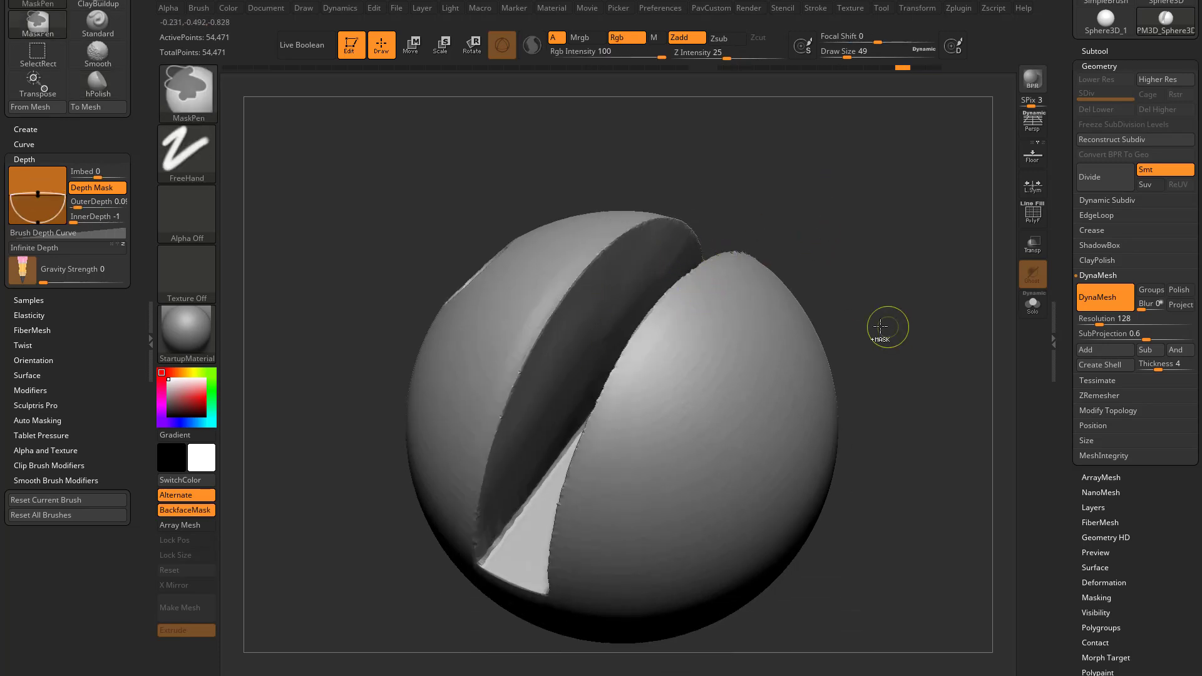
- Raise the MaskPen's InnerDepth almost to 0, paint a test mask around the hollow's rim, and clear it
drag(42, 222, 39, 210)
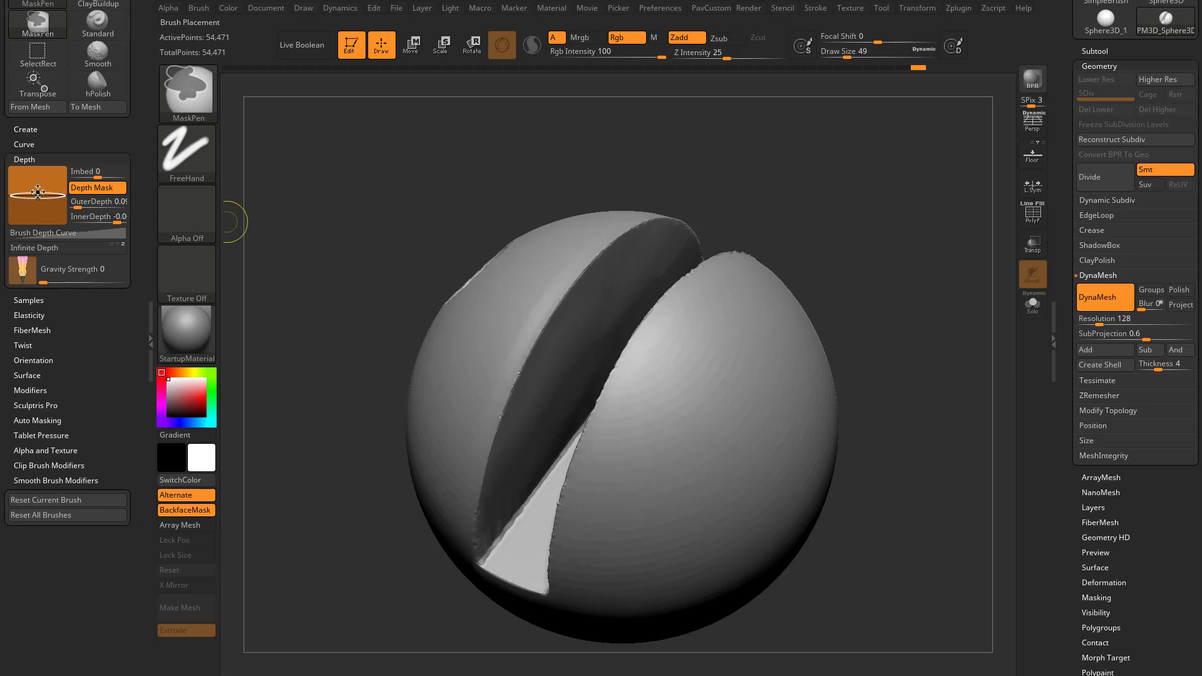
mouse_move(846, 287)
mouse_down()
mouse_move(877, 281)
mouse_move(902, 304)
mouse_move(843, 325)
mouse_up()
mouse_move(605, 310)
ctrl+mouse_down()
mouse_move(588, 392)
mouse_move(568, 401)
mouse_move(592, 307)
mouse_move(545, 271)
mouse_move(520, 285)
ctrl+mouse_up()
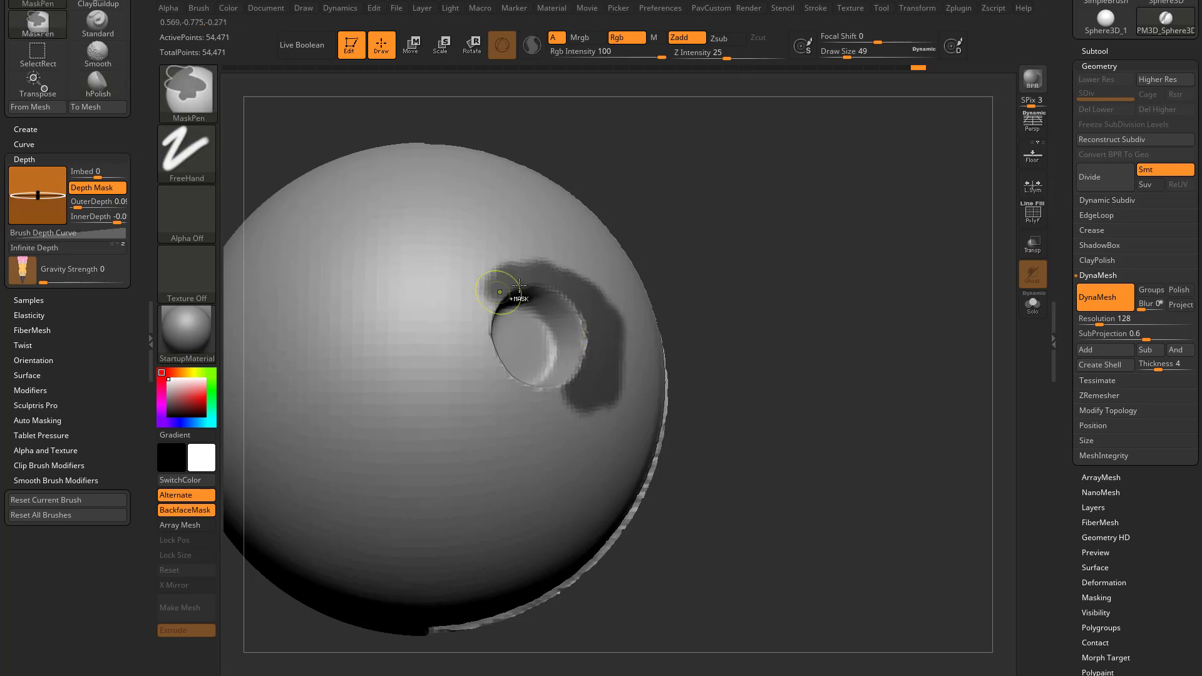
mouse_move(775, 228)
ctrl+mouse_down()
mouse_move(752, 312)
mouse_move(698, 299)
ctrl+mouse_up()
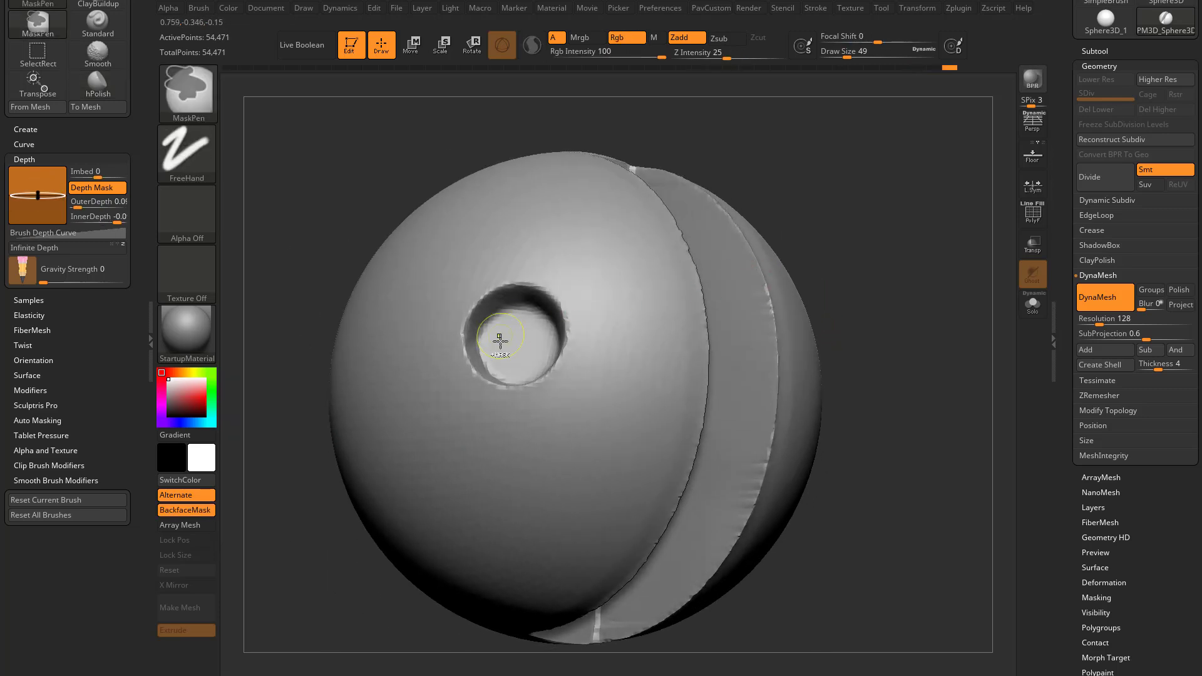
- Paint a test mask over the floor of the round hollow from several viewing angles
right_drag(501, 342, 441, 398)
mouse_move(516, 336)
ctrl+mouse_down()
mouse_move(539, 319)
mouse_move(514, 315)
ctrl+mouse_up()
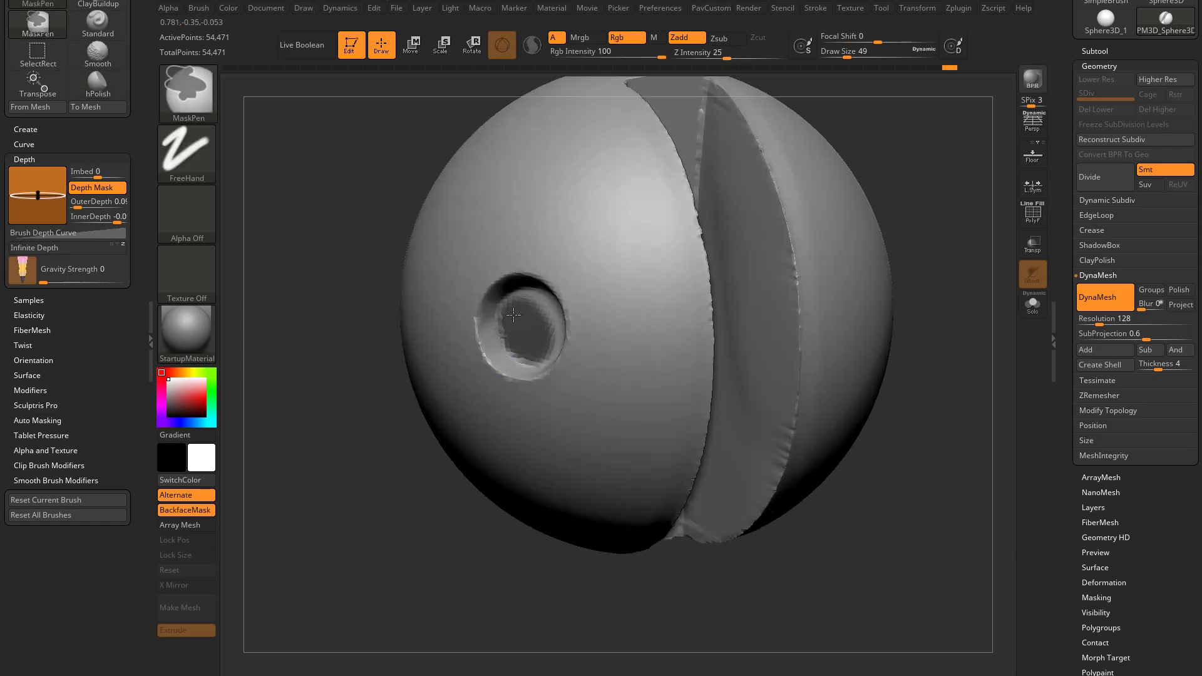
right_drag(441, 396, 494, 370)
ctrl+drag(546, 324, 536, 307)
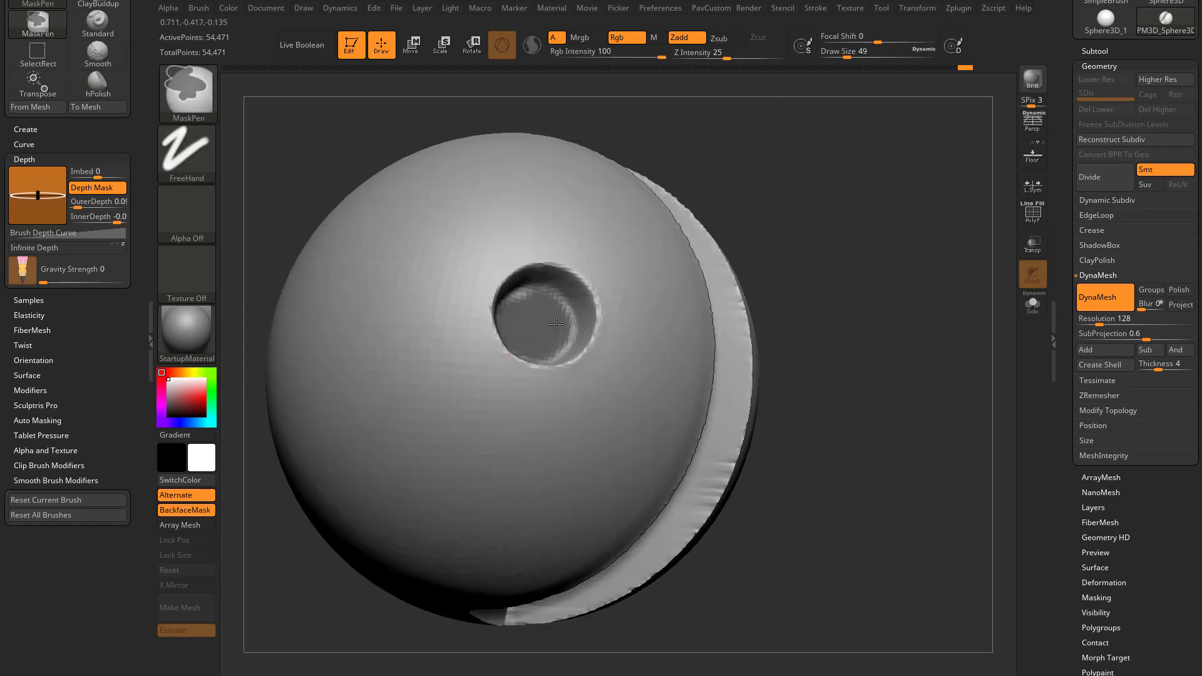
ctrl+drag(556, 348, 563, 340)
mouse_move(714, 229)
mouse_down()
mouse_move(768, 275)
mouse_move(773, 223)
mouse_move(751, 242)
mouse_up()
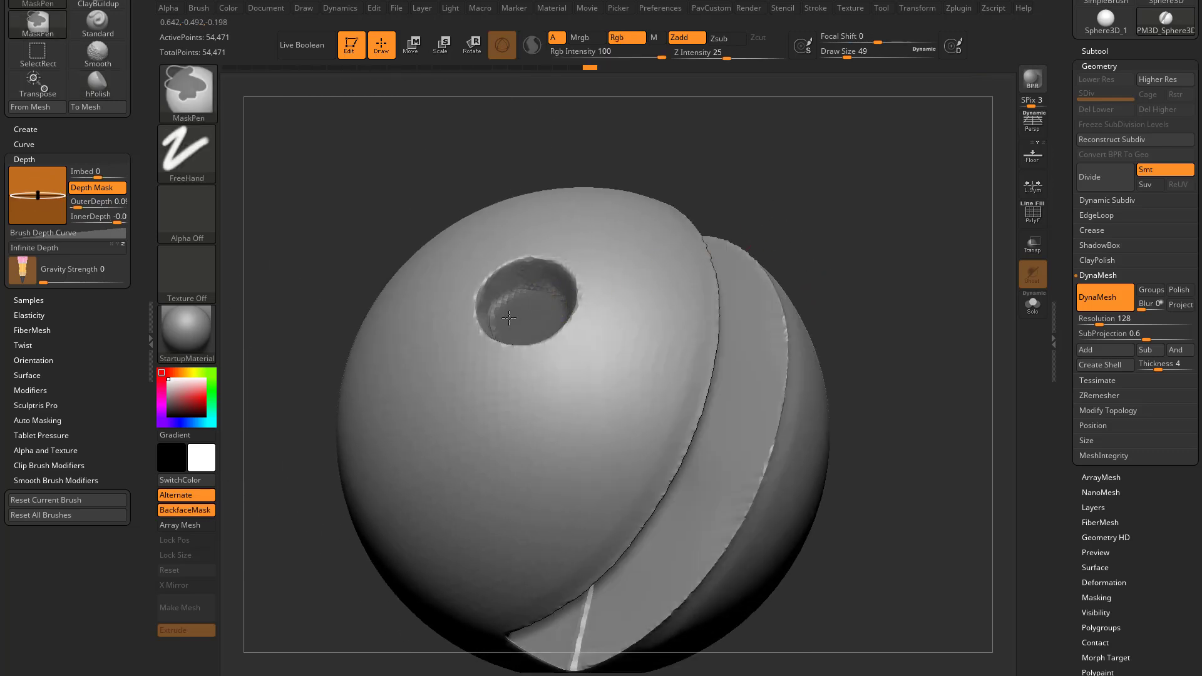
- Extend the test mask across the round hollow and along its rim, and clear the mask
mouse_move(933, 266)
mouse_down()
mouse_move(912, 284)
mouse_move(928, 256)
mouse_move(951, 258)
mouse_up()
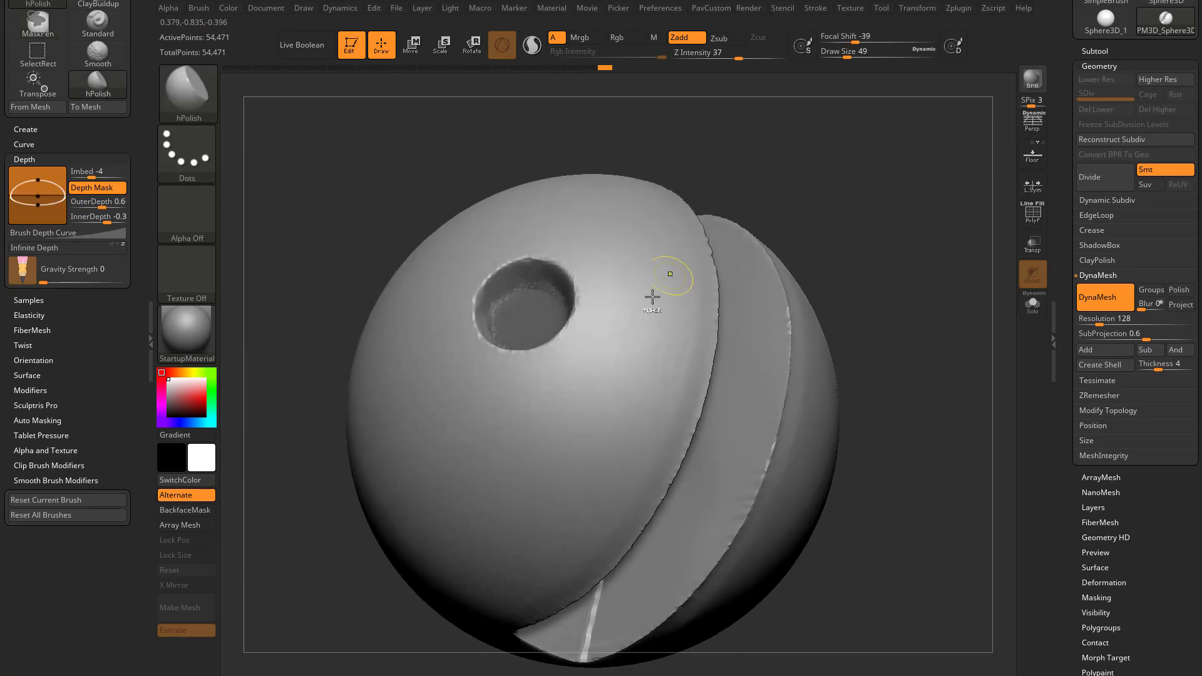
mouse_move(640, 285)
ctrl+mouse_down()
mouse_move(567, 364)
mouse_move(595, 306)
mouse_move(551, 362)
ctrl+mouse_up()
drag(754, 181, 796, 238)
mouse_move(585, 345)
ctrl+mouse_down()
mouse_move(605, 270)
mouse_move(583, 251)
ctrl+mouse_up()
ctrl+drag(808, 156, 819, 182)
- Paint test masks on the hollow's floor and inner walls from further viewing angles, and remove them
drag(813, 216, 762, 225)
ctrl+drag(548, 277, 585, 323)
mouse_move(761, 216)
mouse_down()
mouse_move(767, 281)
mouse_move(705, 320)
mouse_up()
ctrl+drag(558, 348, 563, 333)
right_drag(545, 331, 698, 188)
ctrl+drag(542, 266, 530, 272)
drag(468, 251, 467, 369)
mouse_move(542, 283)
ctrl+mouse_down()
mouse_move(535, 296)
mouse_move(556, 316)
ctrl+mouse_up()
key(ctrl)
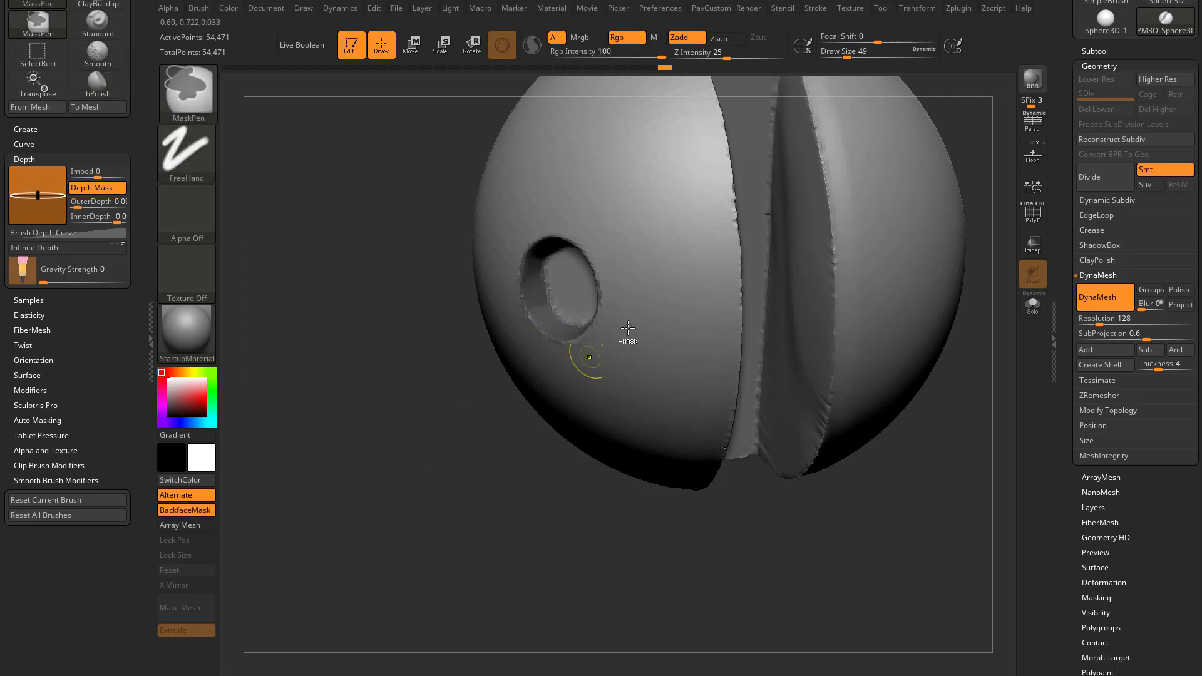
- Set the MaskPen's Draw Size to 65, paint a test mask up the slot's inner side wall, and clear it
mouse_move(438, 464)
right_down()
mouse_move(417, 352)
mouse_move(454, 372)
mouse_move(371, 478)
mouse_move(322, 483)
mouse_move(371, 492)
right_up()
key(s)
drag(609, 430, 613, 430)
mouse_move(965, 327)
alt+right_down()
mouse_move(933, 360)
mouse_move(977, 358)
alt+right_up()
ctrl+drag(670, 470, 664, 405)
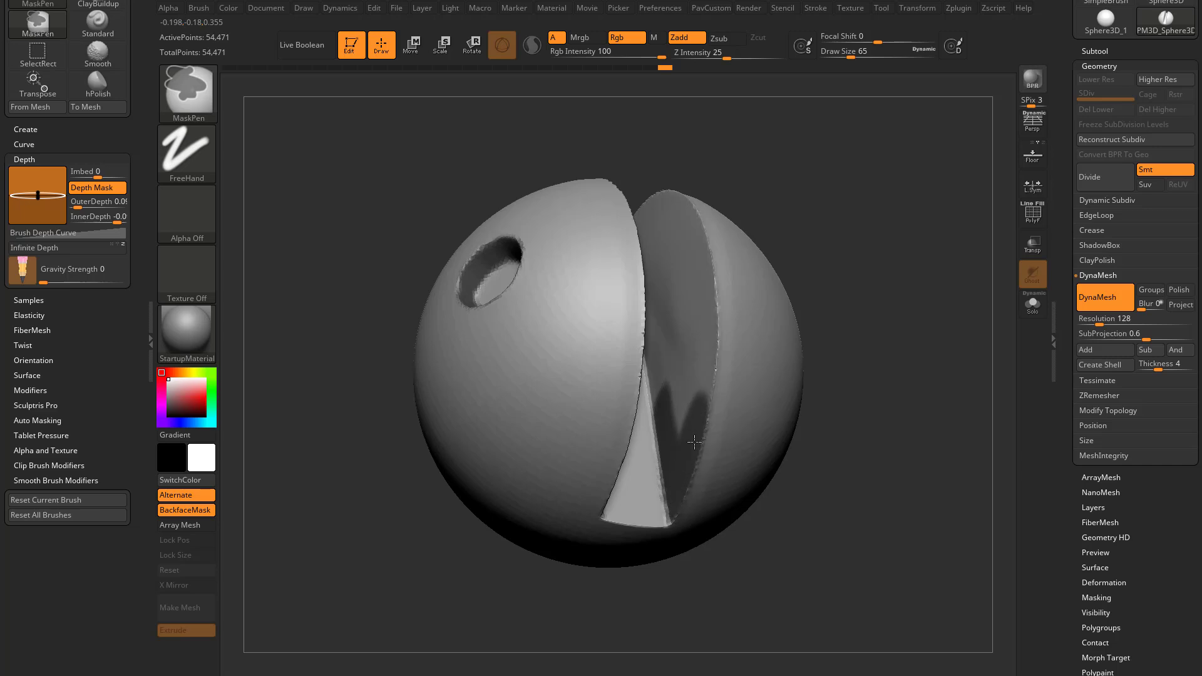
mouse_move(695, 442)
ctrl+mouse_down()
mouse_move(670, 396)
mouse_move(676, 360)
mouse_move(694, 396)
ctrl+mouse_up()
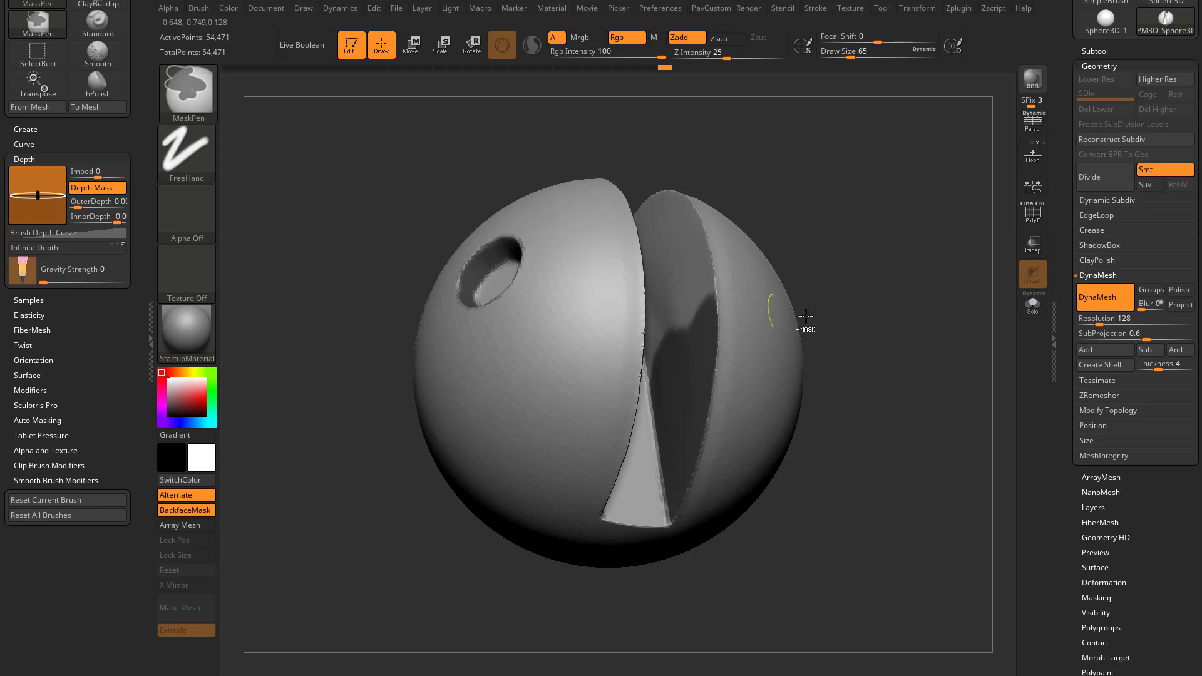
ctrl+drag(1006, 327, 957, 410)
key(ctrl)
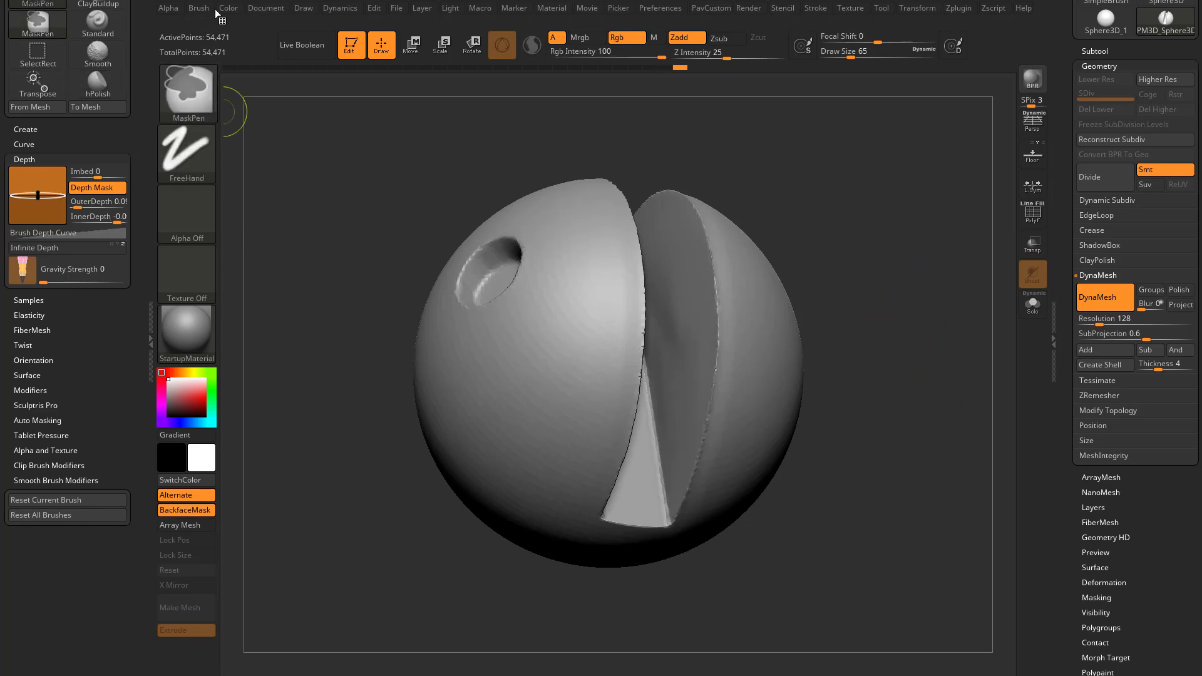
- Start saving the adjusted MaskPen as a brush preset in the BrushPresets folder
click(199, 8)
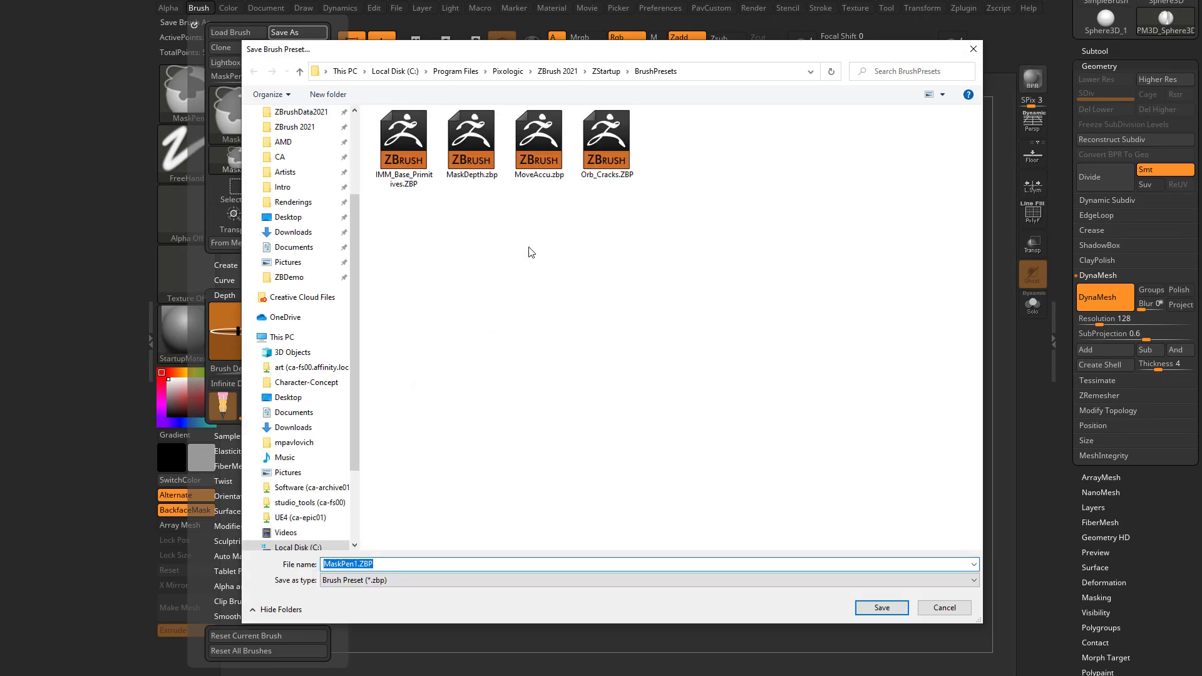